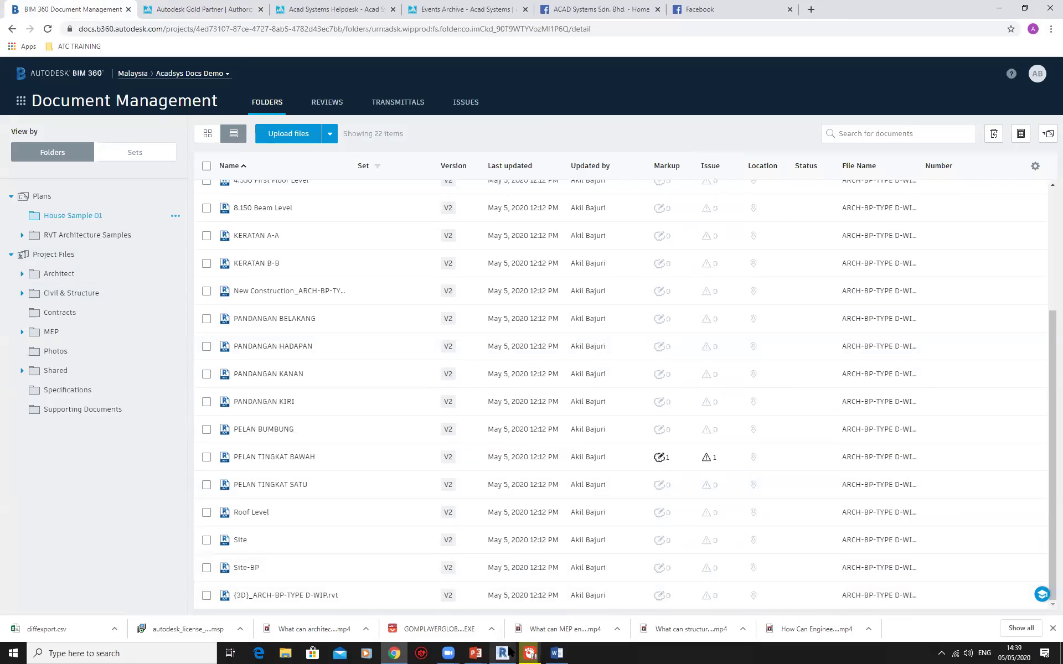
# Switch to Revit and review which views the Plan set includes in the publish settings, then return to BIM 360
pyautogui.click(503, 653)
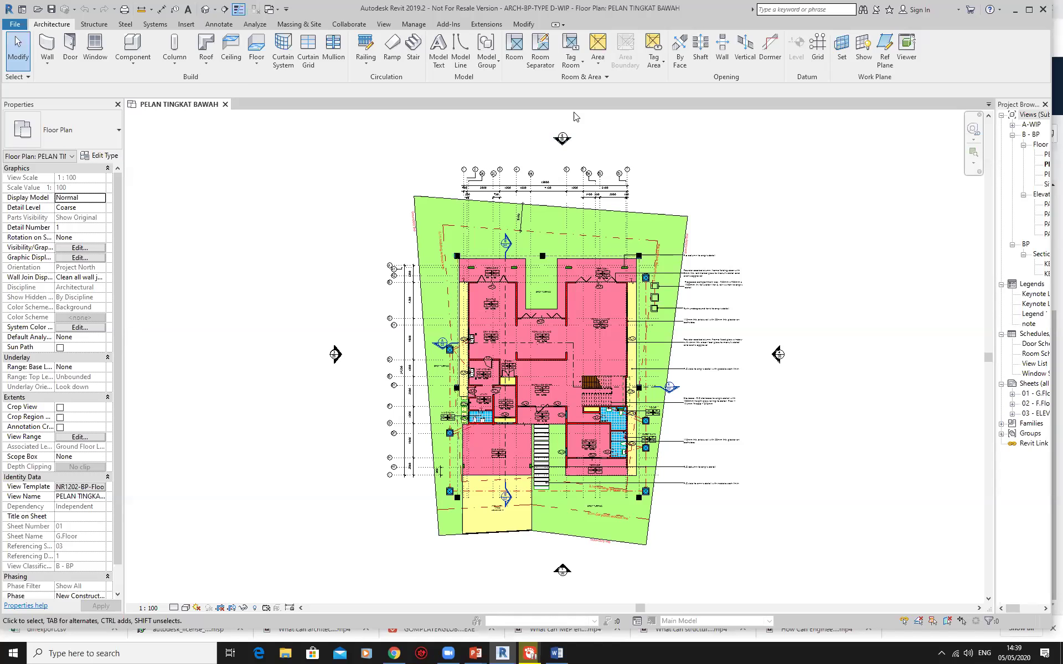
pyautogui.click(349, 24)
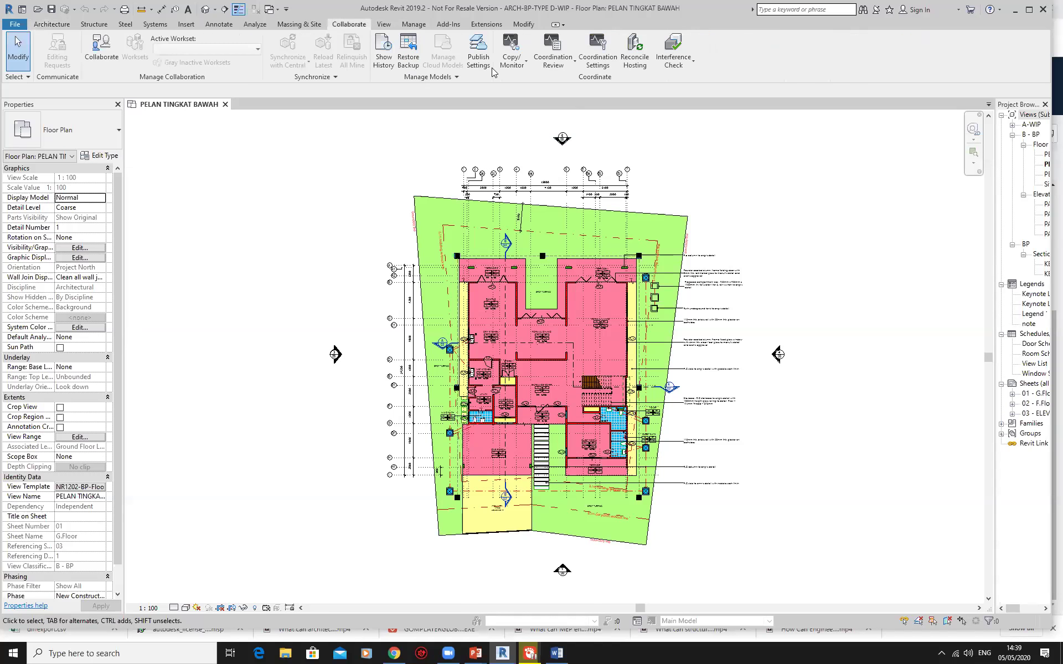
pyautogui.click(476, 61)
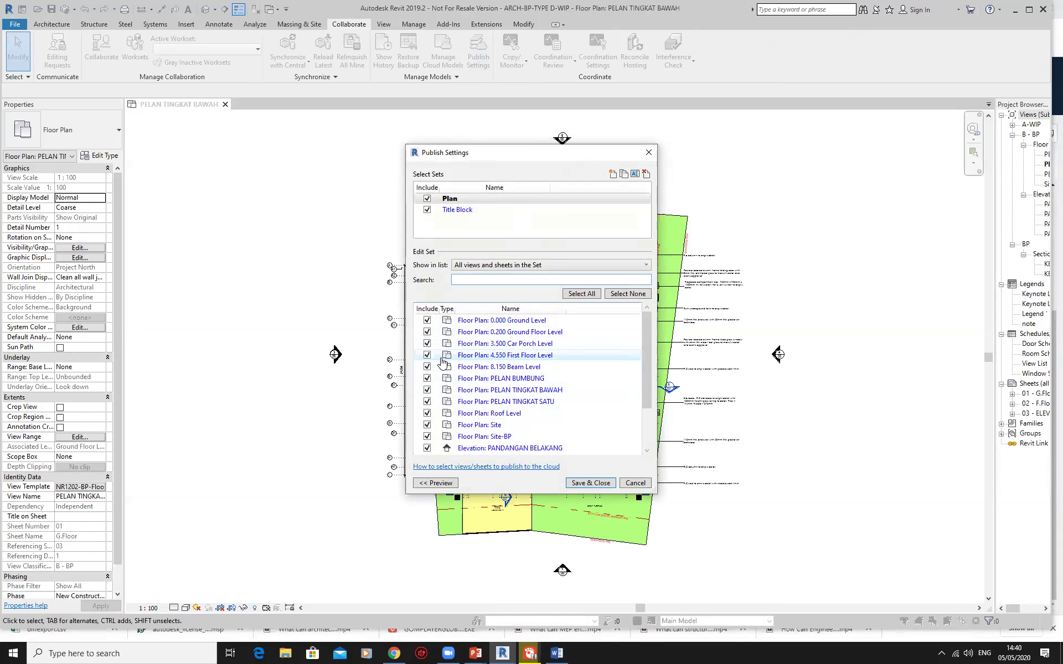
pyautogui.scroll(-2, 442, 362)
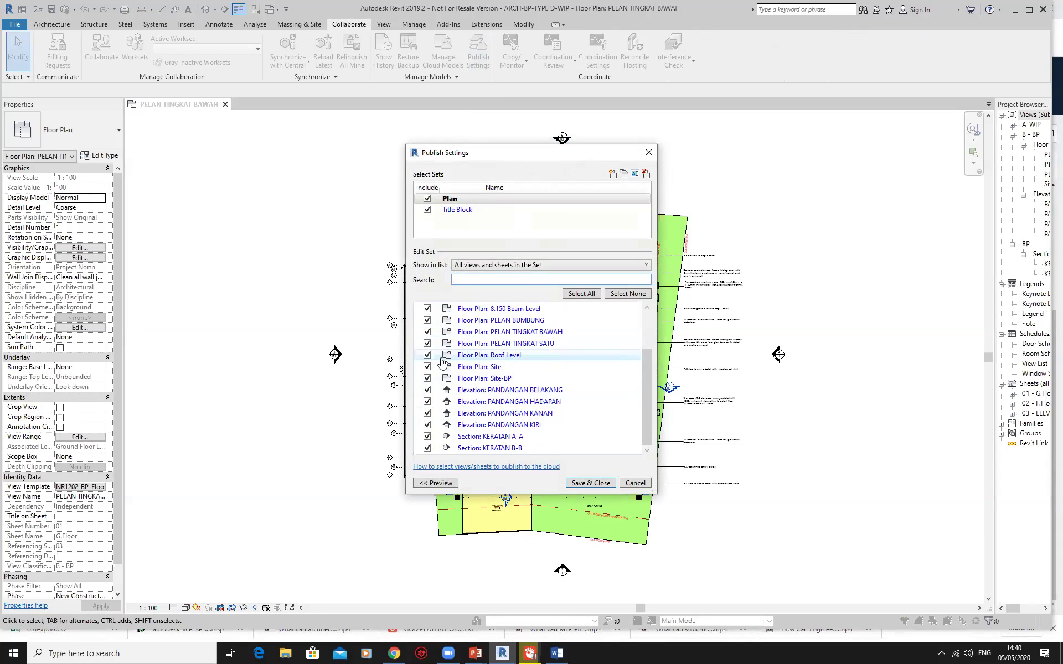
pyautogui.scroll(2, 440, 360)
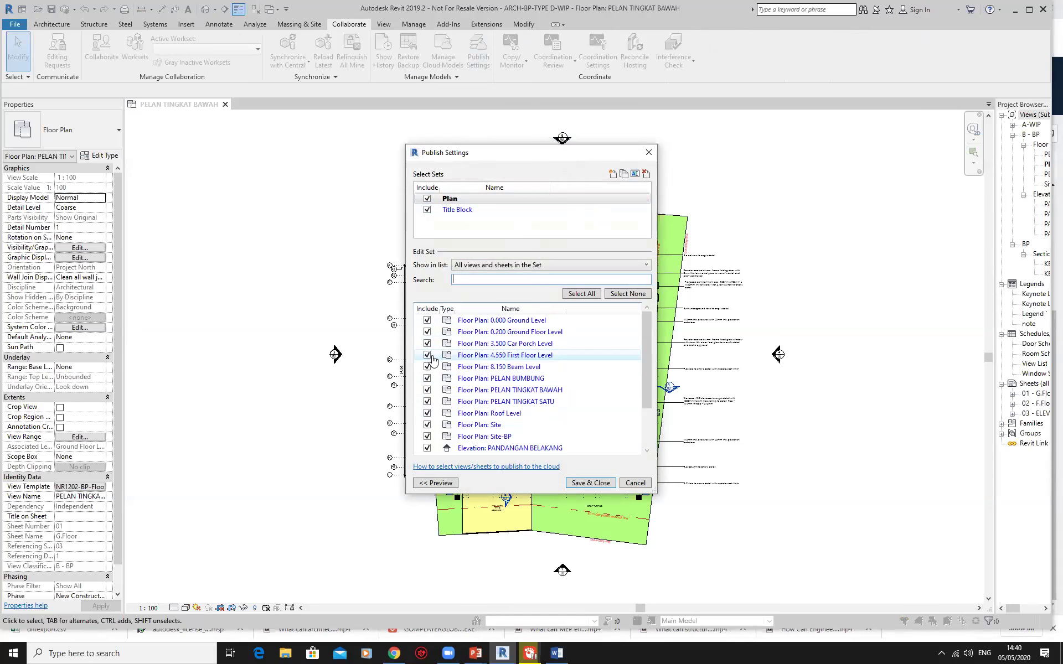
pyautogui.click(647, 153)
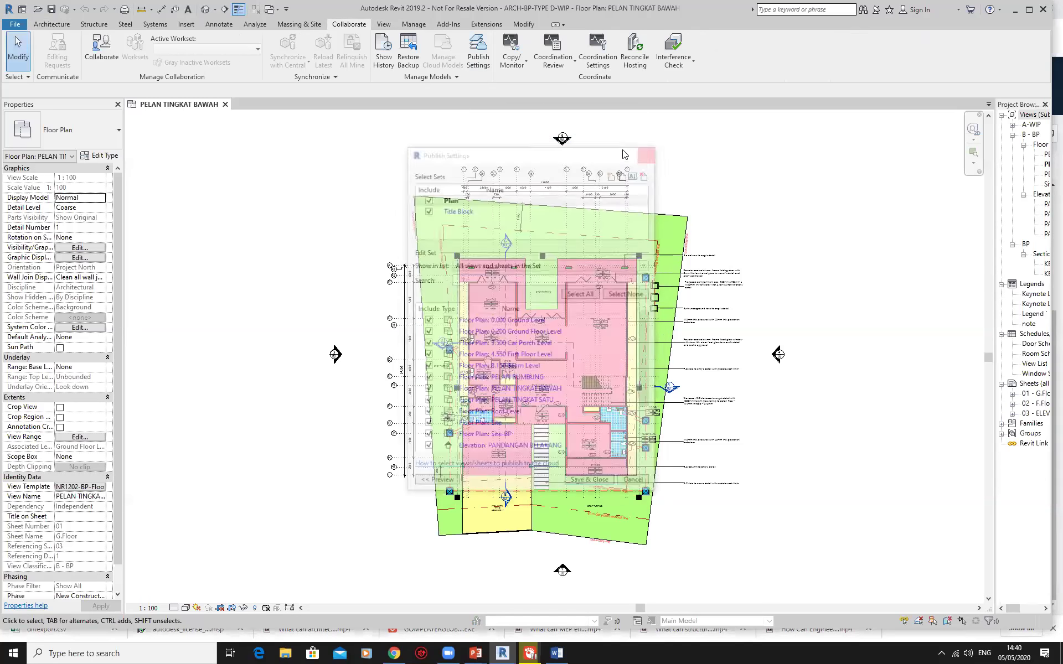
pyautogui.click(1016, 11)
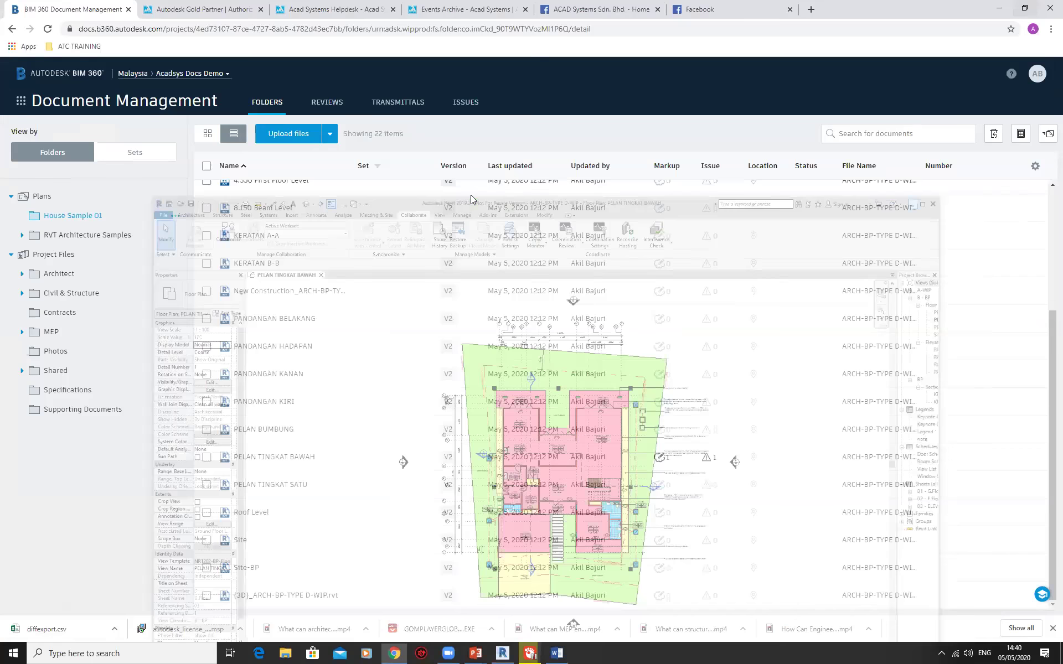
# View the available file upload options and look through the documents in the House Sample 01 folder
pyautogui.click(329, 133)
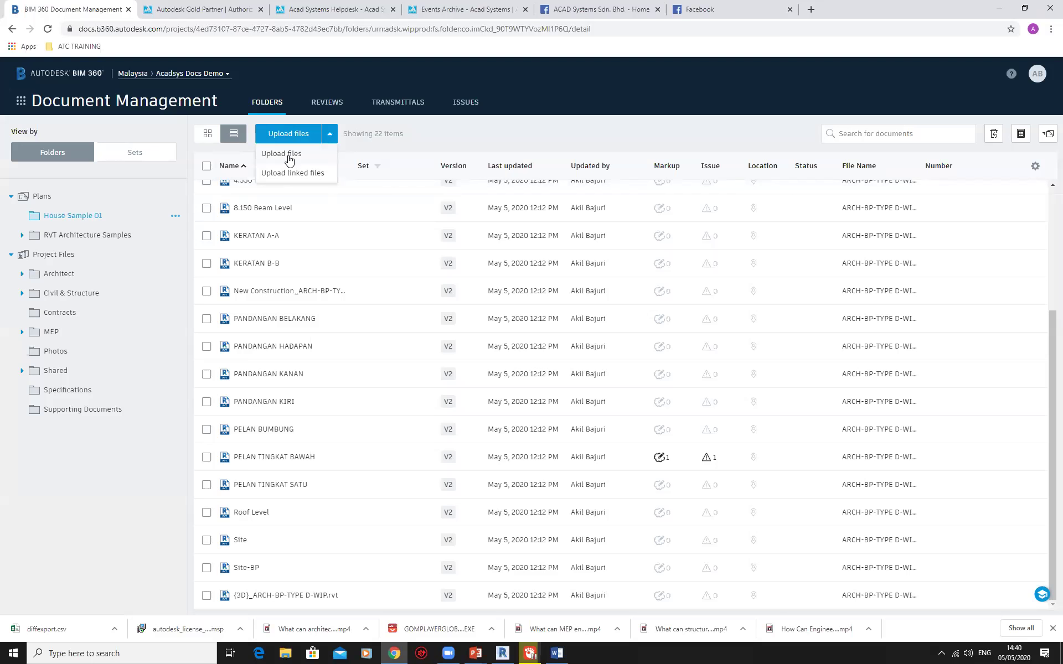
pyautogui.click(436, 132)
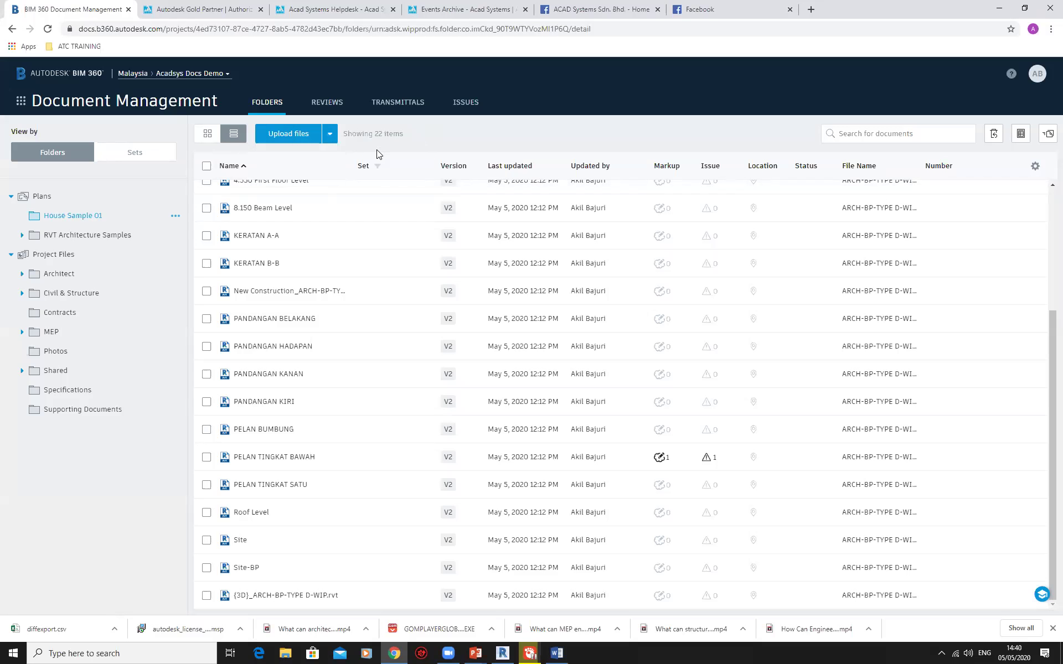
pyautogui.scroll(3, 287, 308)
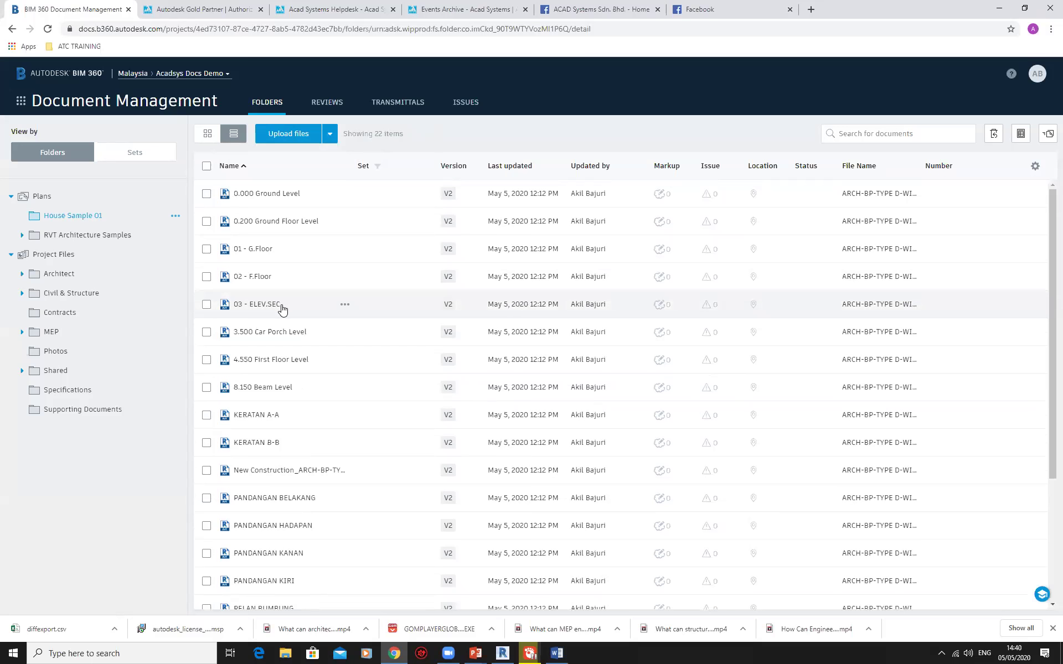
pyautogui.scroll(-3, 280, 308)
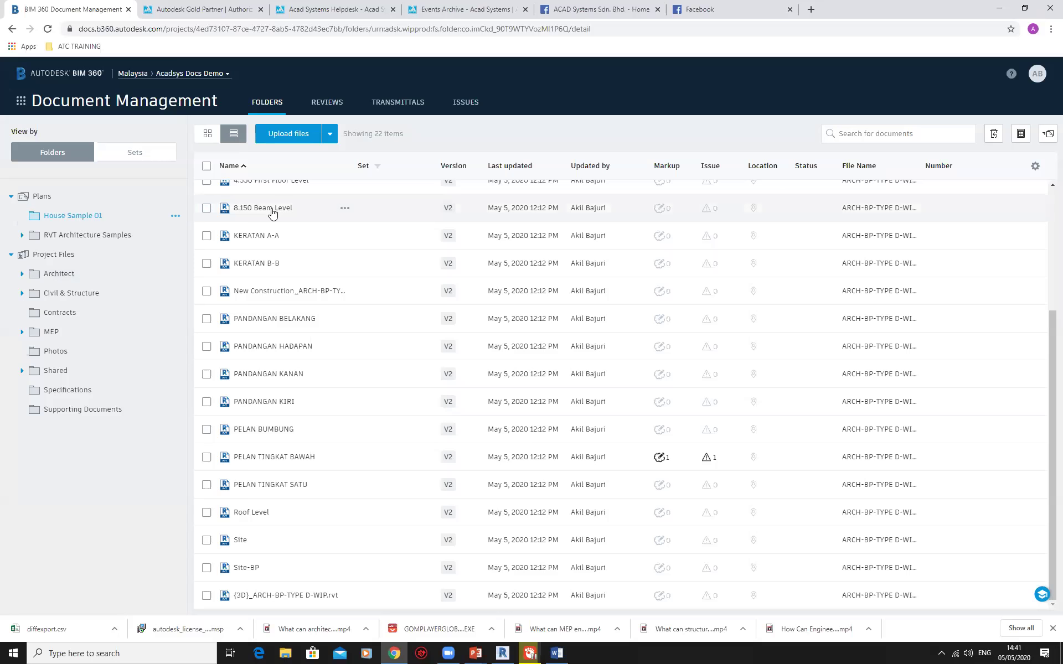
# Start a new permission entry for the House Sample 01 folder and choose the project member by e-mail
pyautogui.click(175, 216)
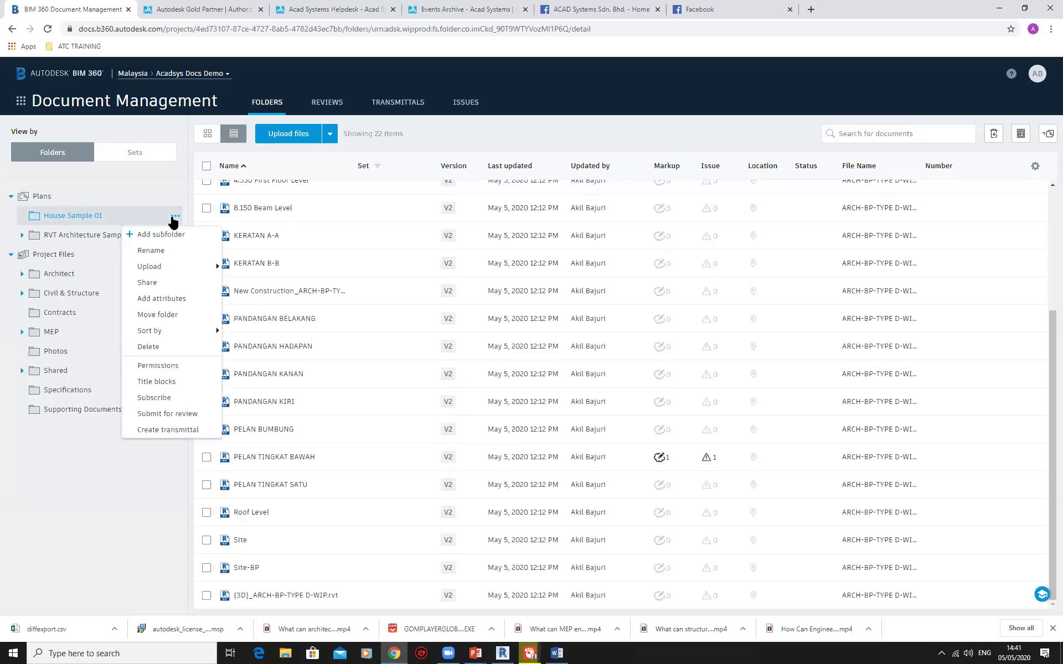
pyautogui.click(169, 366)
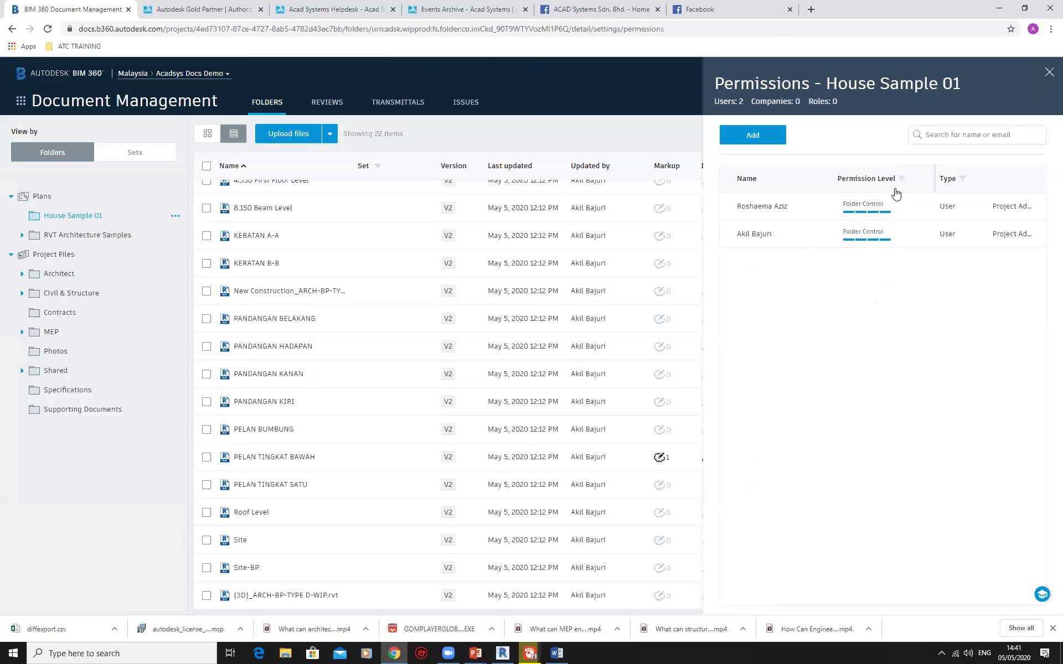
pyautogui.click(758, 136)
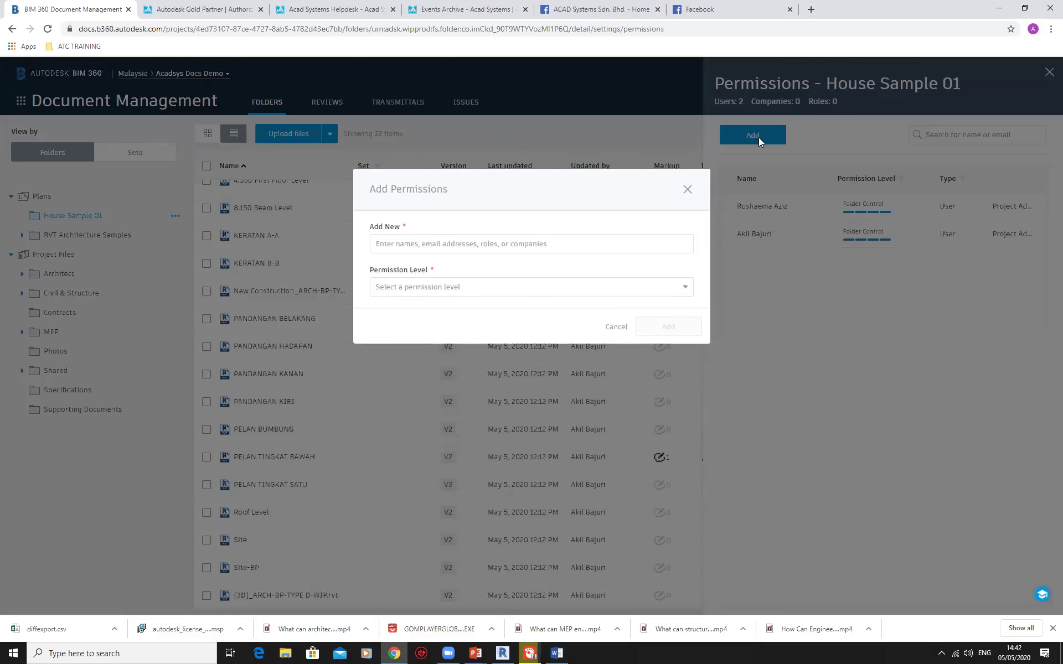
pyautogui.click(485, 250)
pyautogui.write('sa')
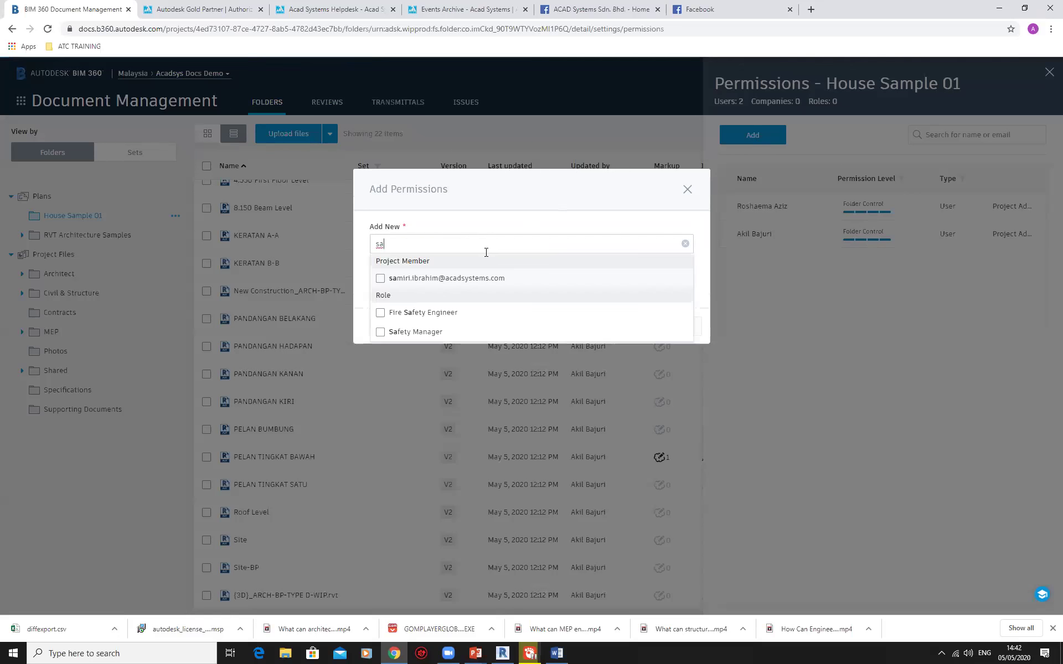
pyautogui.click(446, 278)
pyautogui.click(650, 203)
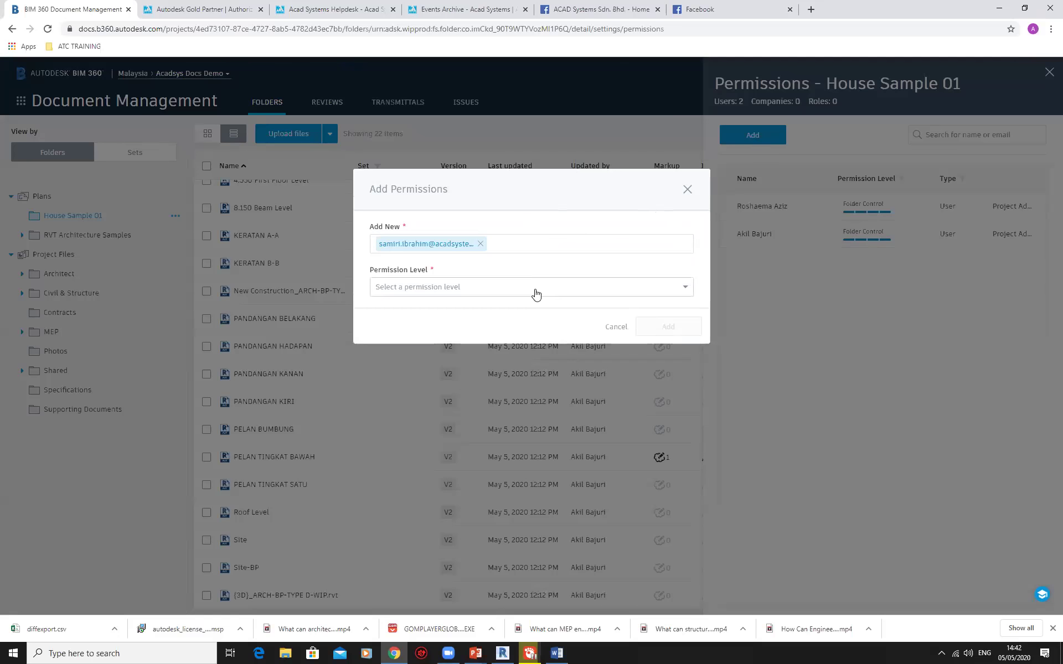
# Give the chosen member the View+Download+Upload+Edit permission level, add the entry and close the folder permissions
pyautogui.click(507, 292)
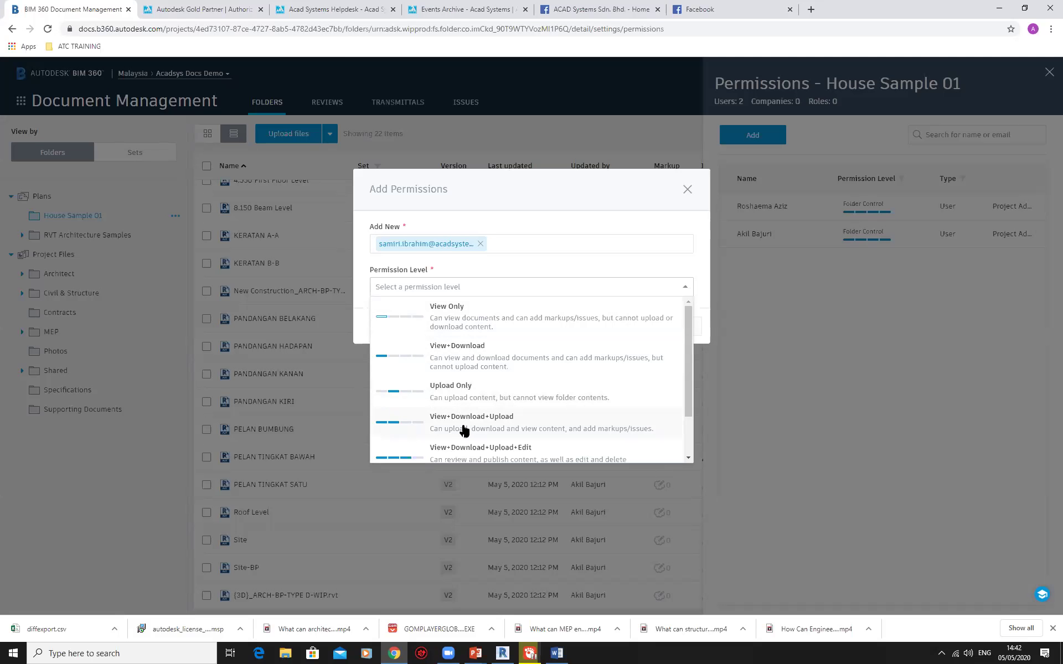
pyautogui.moveTo(691, 356); pyautogui.dragTo(685, 404)
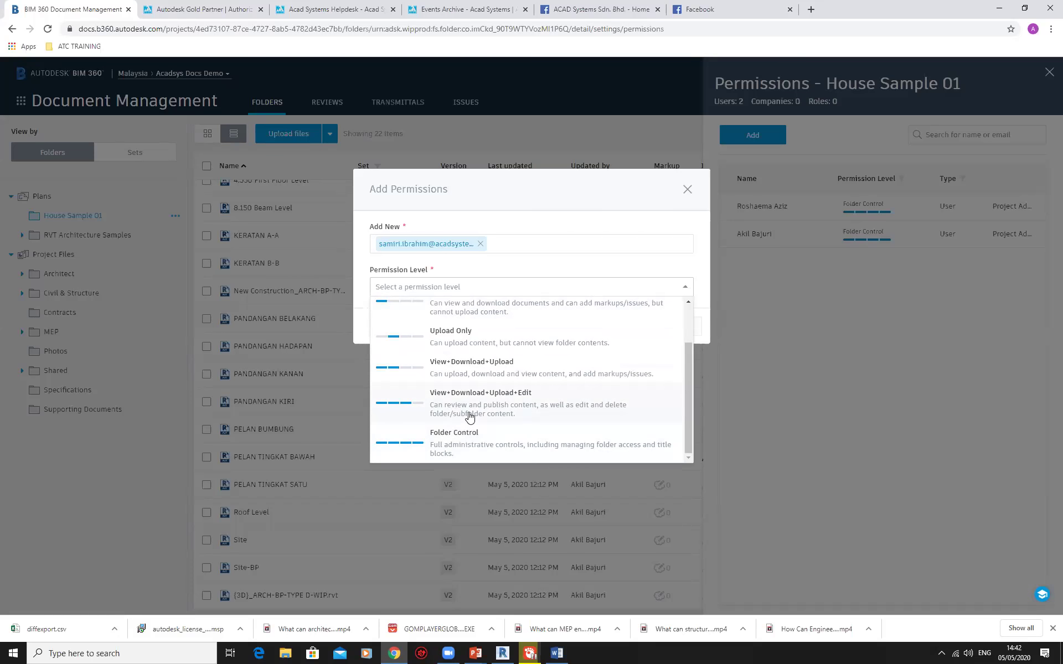
pyautogui.click(545, 228)
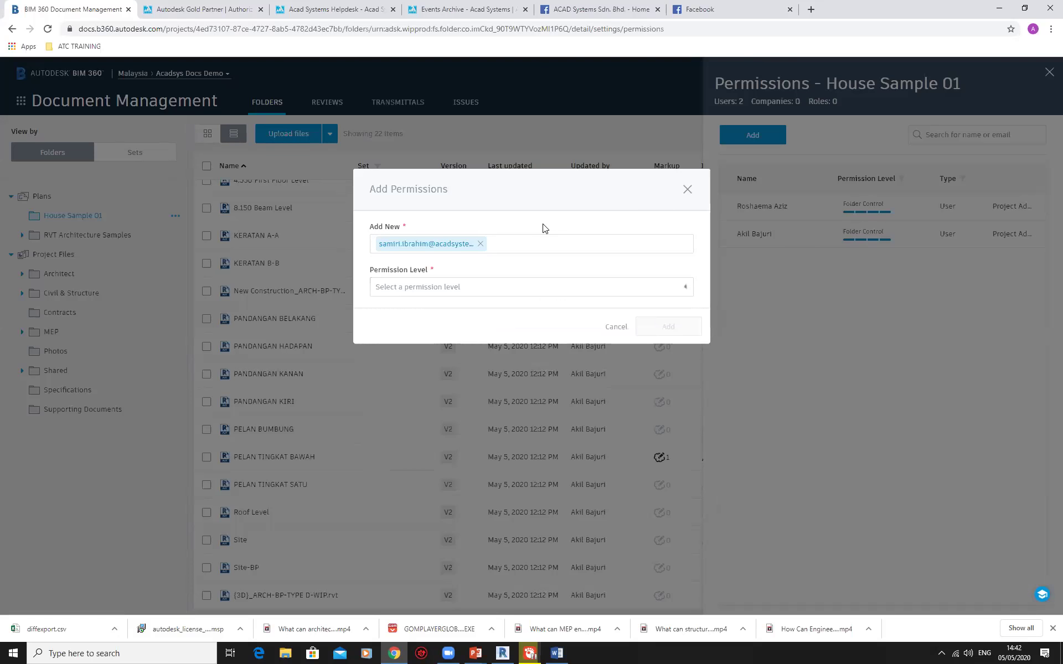
pyautogui.click(477, 287)
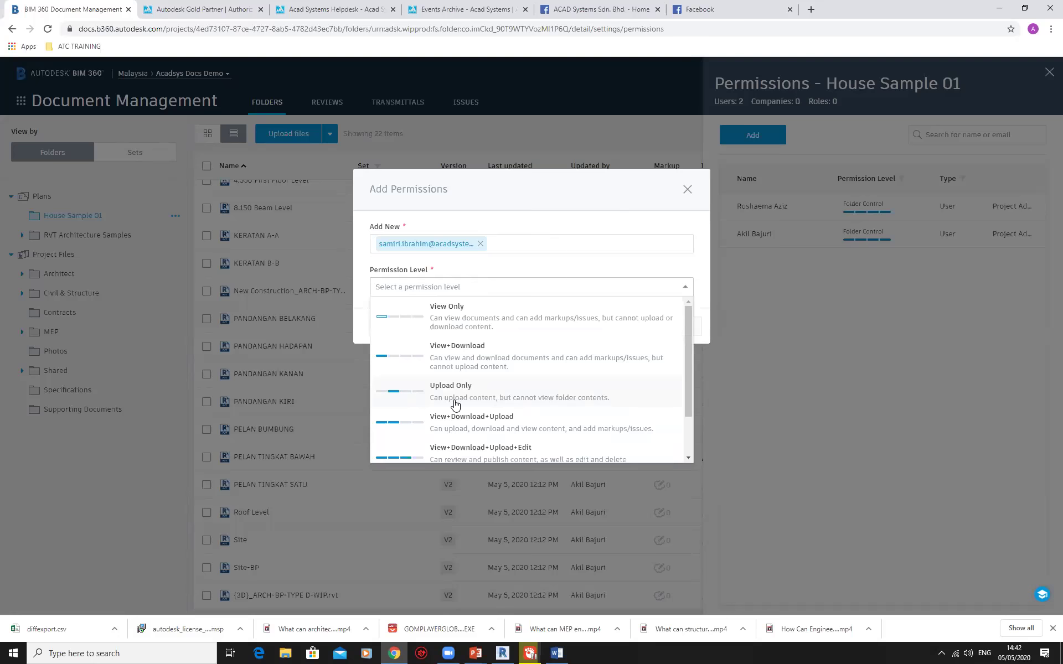
pyautogui.scroll(-1, 455, 404)
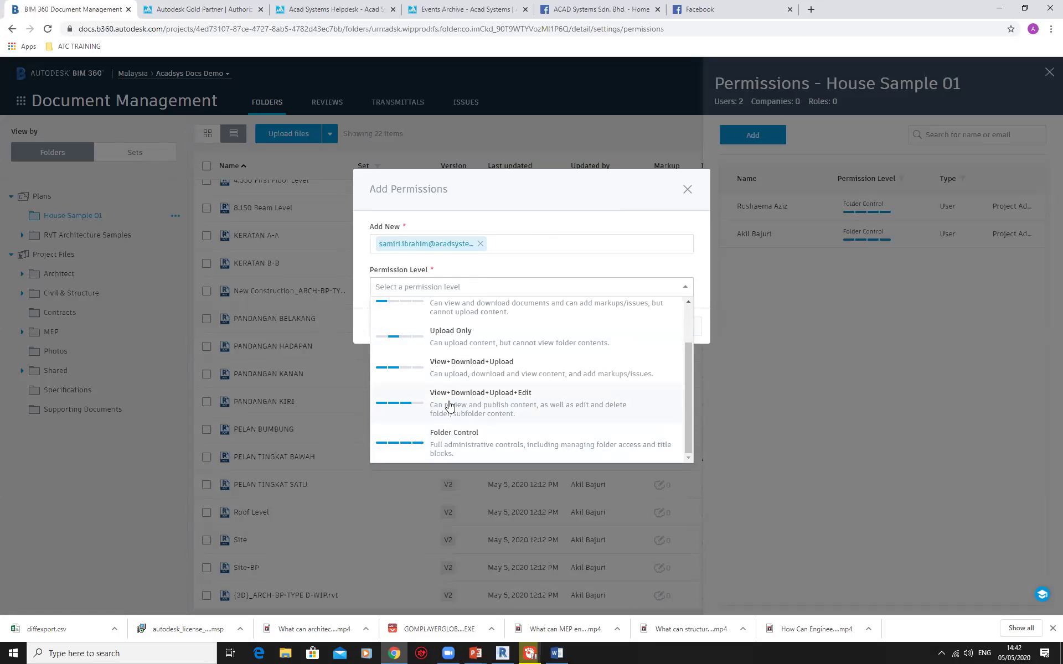
pyautogui.click(449, 405)
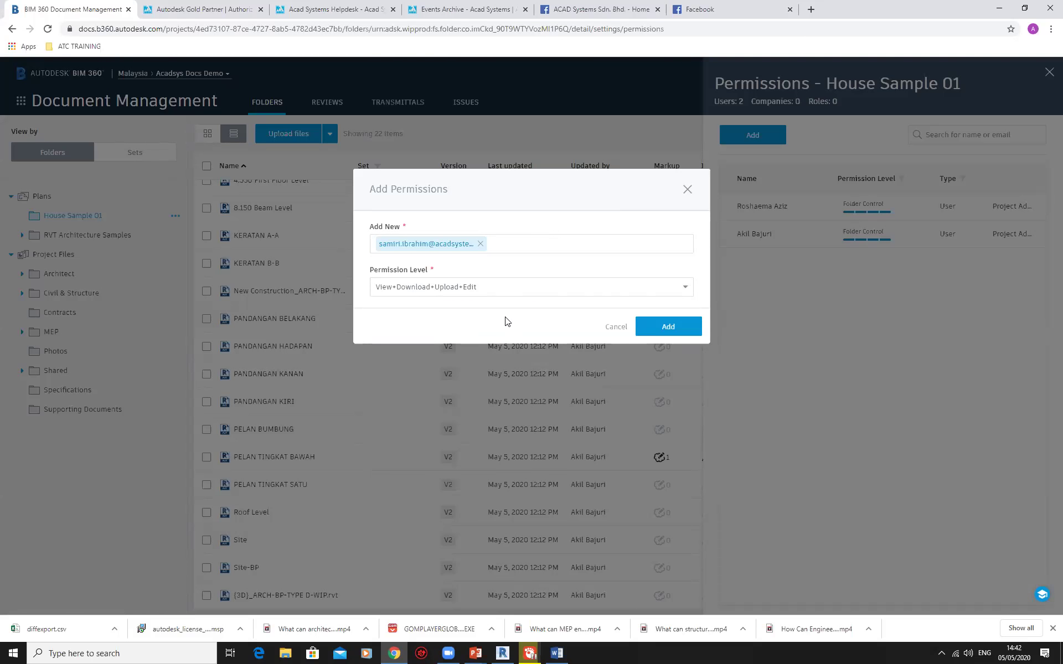
pyautogui.click(652, 327)
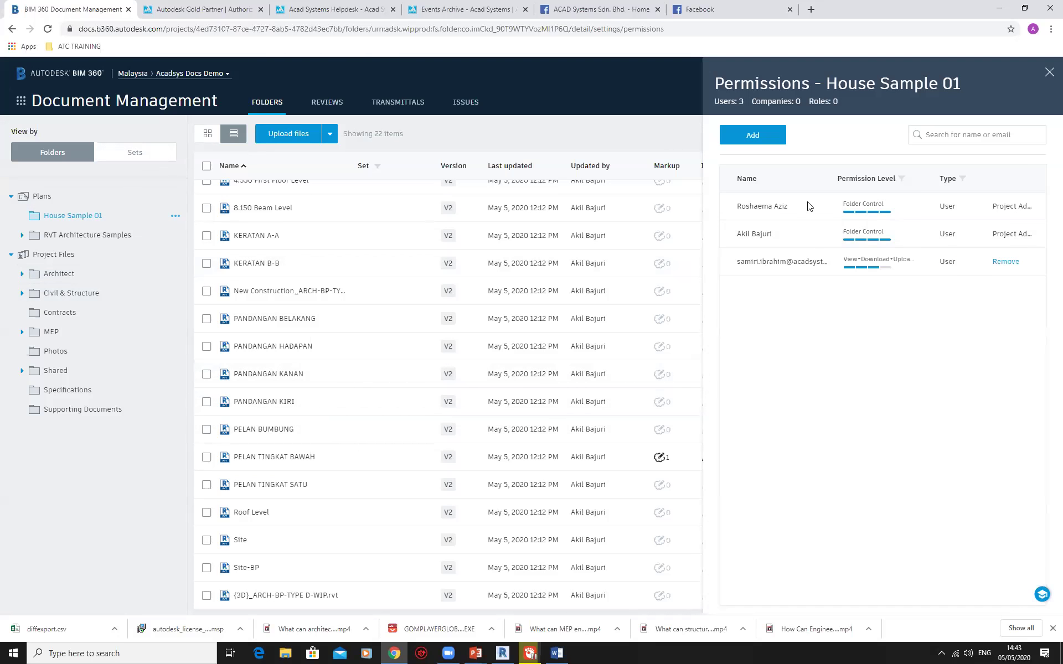
pyautogui.click(631, 267)
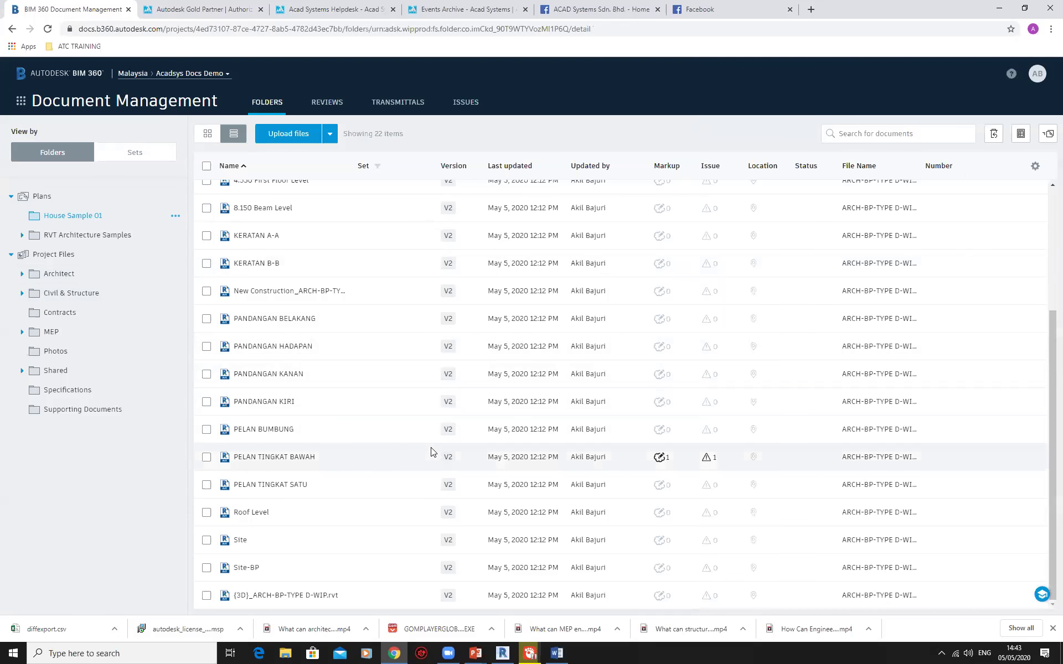
# Open the {3D}_ARCH-BP-TYPE D-WIP.rvt view from the folder and examine the house model
pyautogui.click(280, 595)
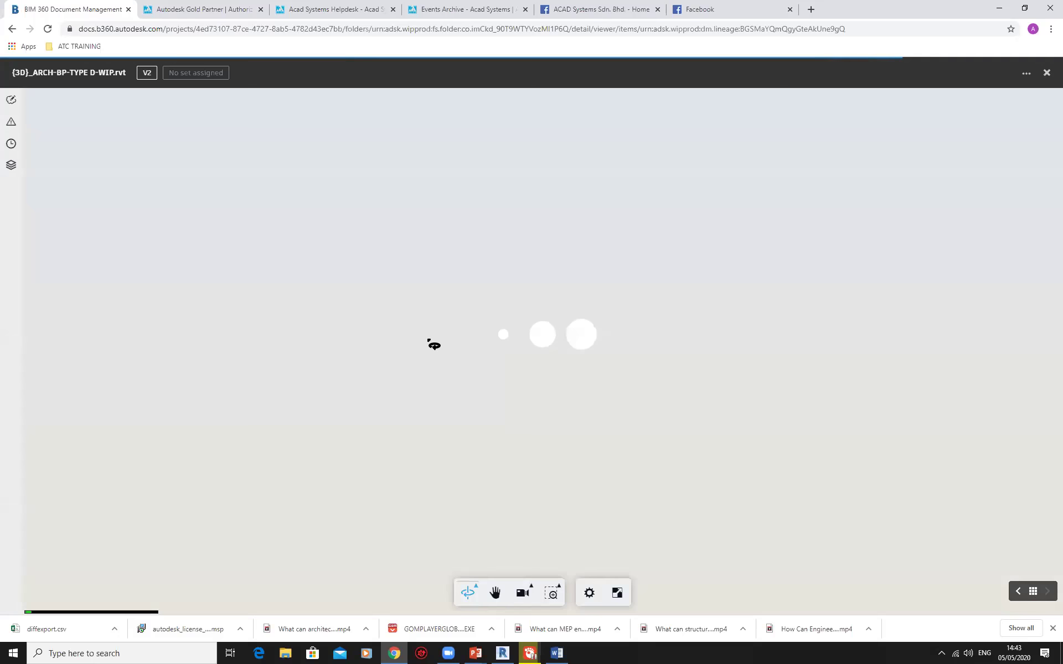
pyautogui.scroll(5, 448, 352)
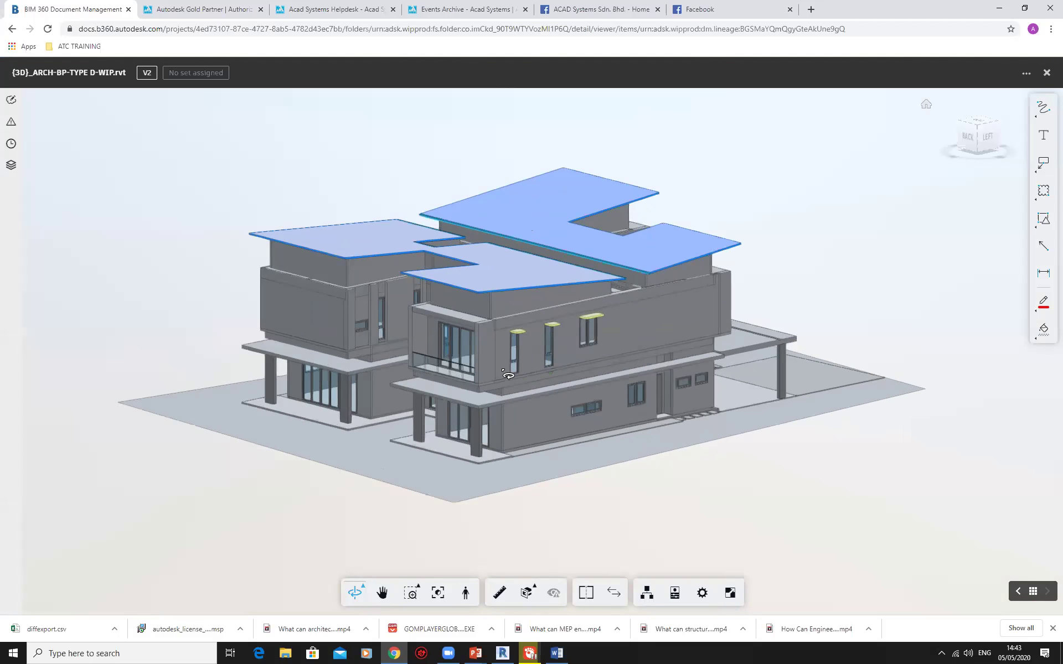
pyautogui.scroll(2, 422, 357)
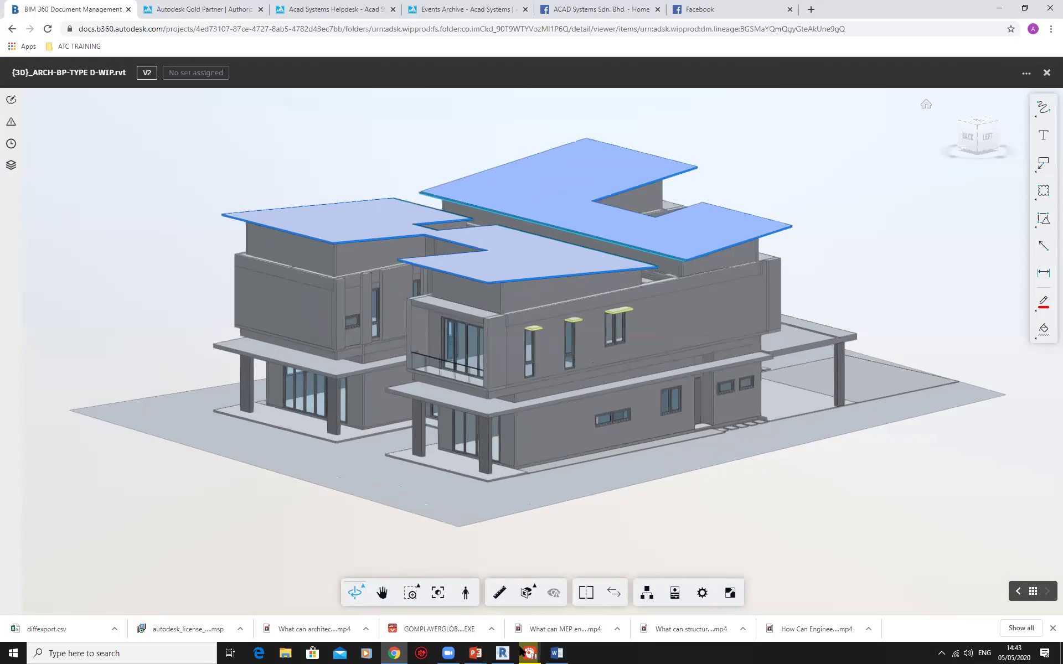
# Switch to Revit, open the default 3D view to compare the original model, and return to BIM 360
pyautogui.click(502, 653)
pyautogui.click(202, 9)
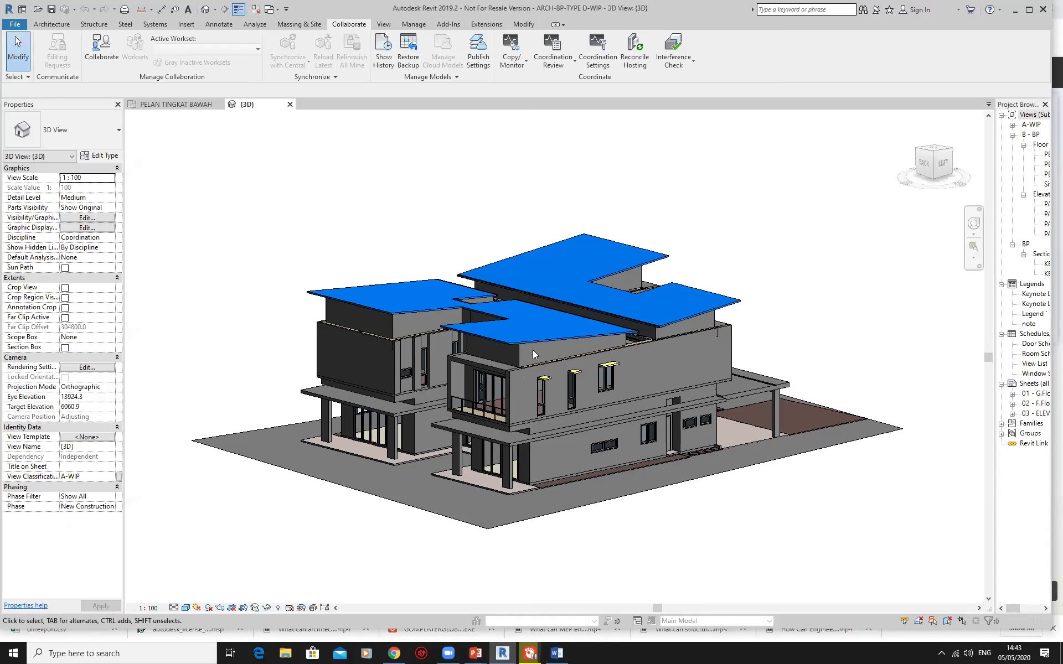
pyautogui.keyDown('shift'); pyautogui.moveTo(537, 353); pyautogui.dragTo(542, 377, button='middle'); pyautogui.keyUp('shift')
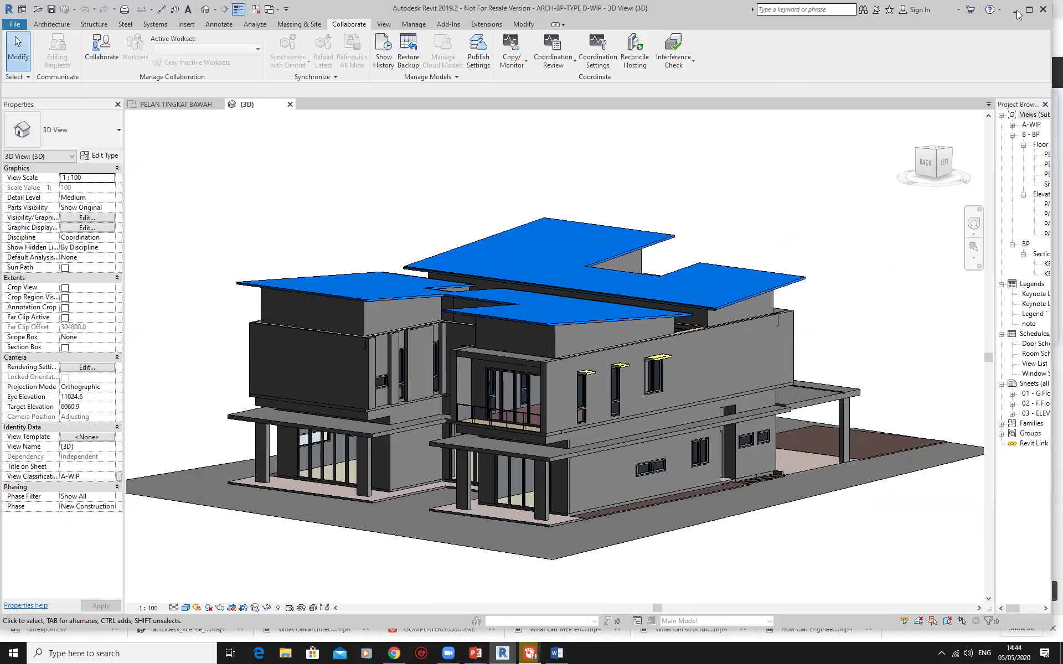
pyautogui.click(1011, 11)
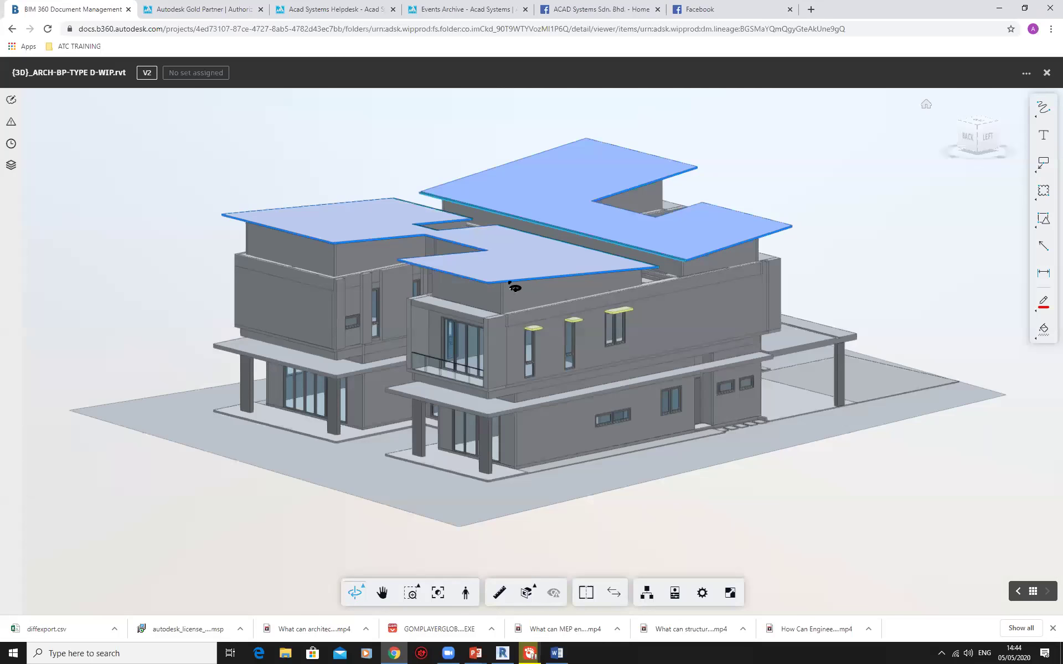
# Inspect the middle tall window and the double window on the upper-floor side wall up close
pyautogui.scroll(4, 465, 324)
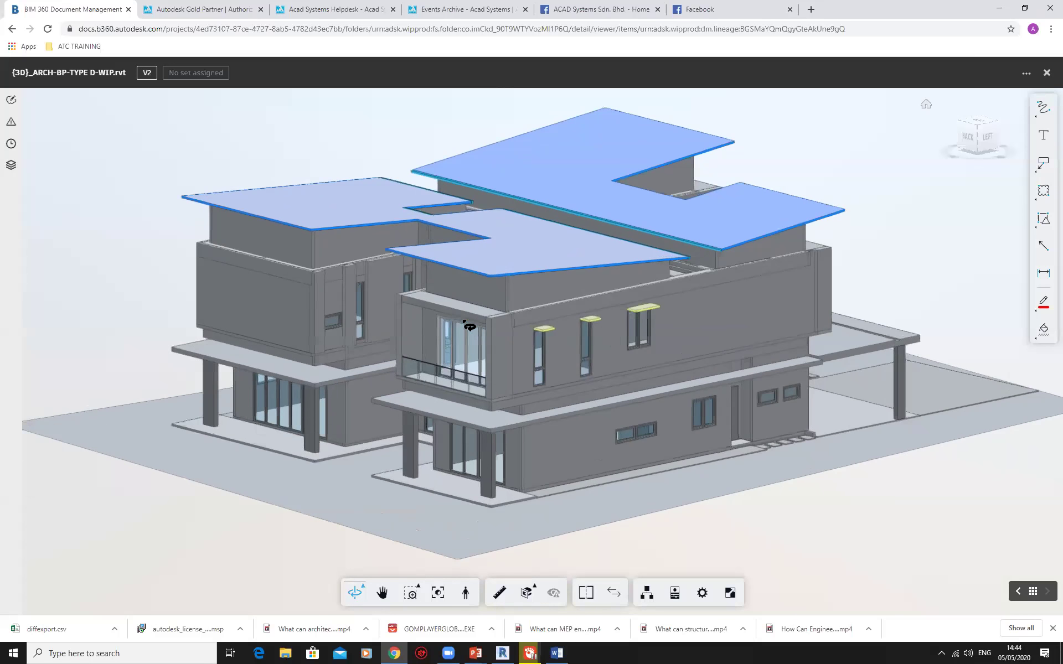
pyautogui.scroll(2, 465, 324)
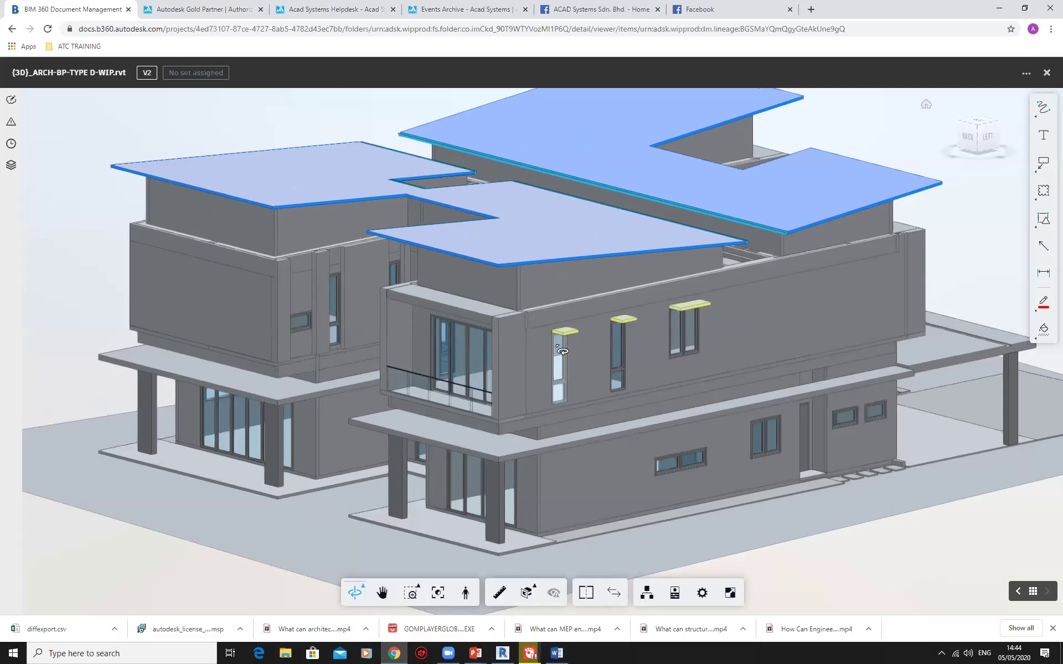
pyautogui.doubleClick(617, 351)
pyautogui.scroll(-5, 609, 302)
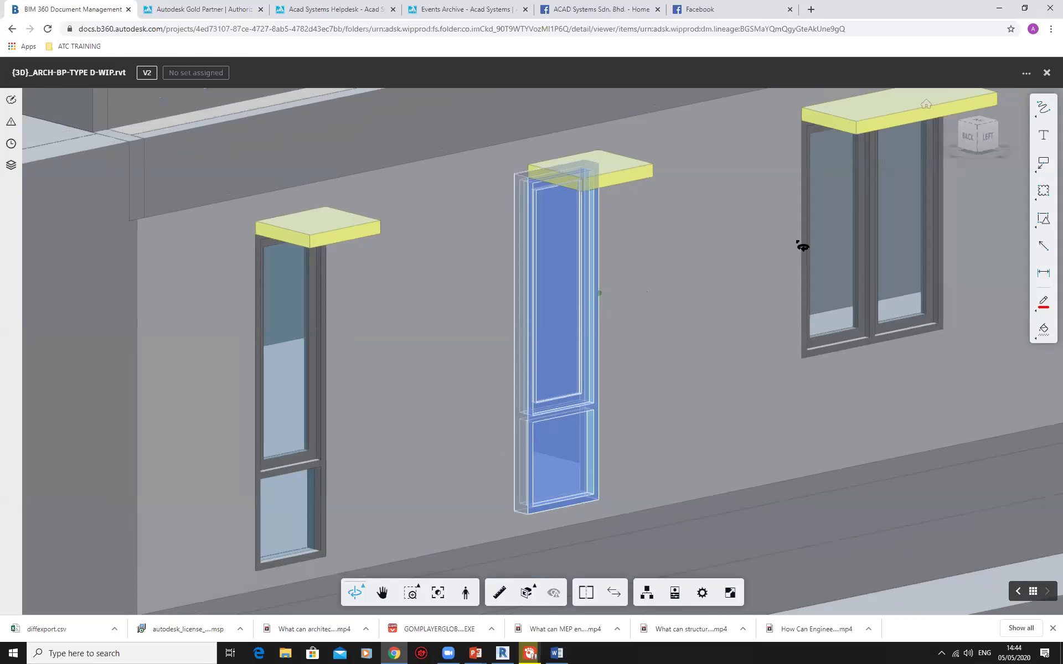
pyautogui.doubleClick(819, 236)
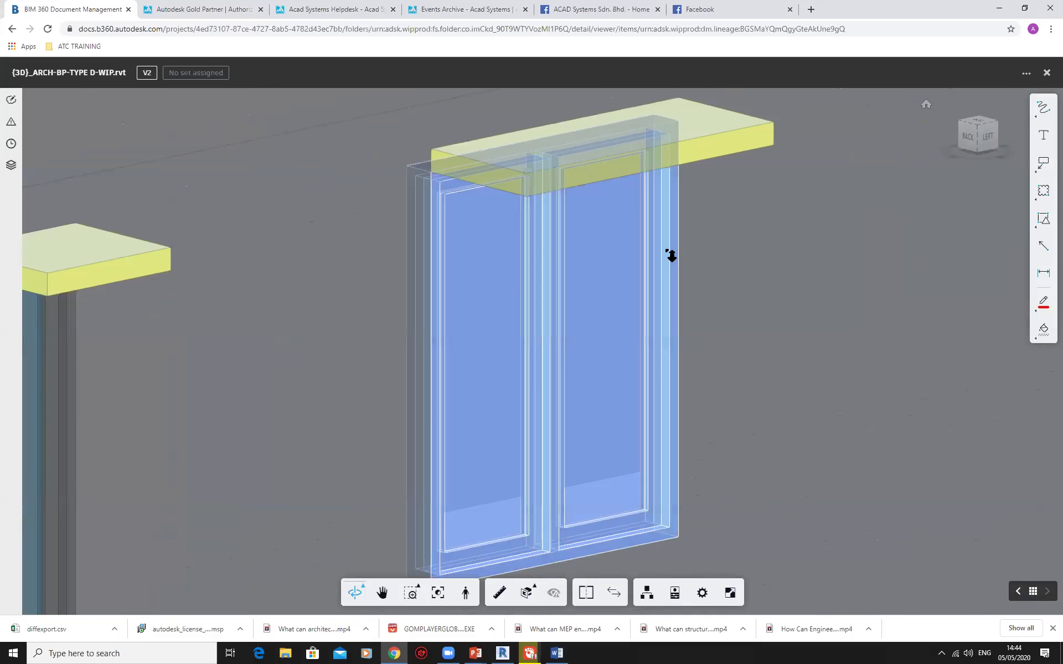
pyautogui.scroll(-4, 669, 254)
pyautogui.scroll(-3, 668, 254)
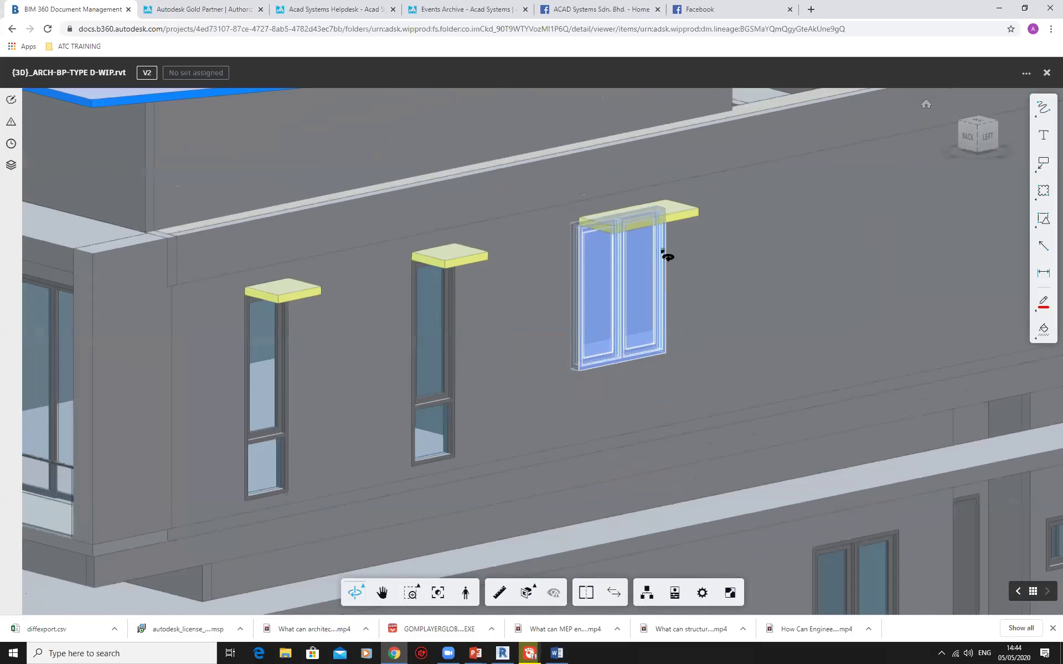
# Section the whole house model with a Y plane and slide the cut through the building until it clears the house
pyautogui.scroll(-6, 740, 249)
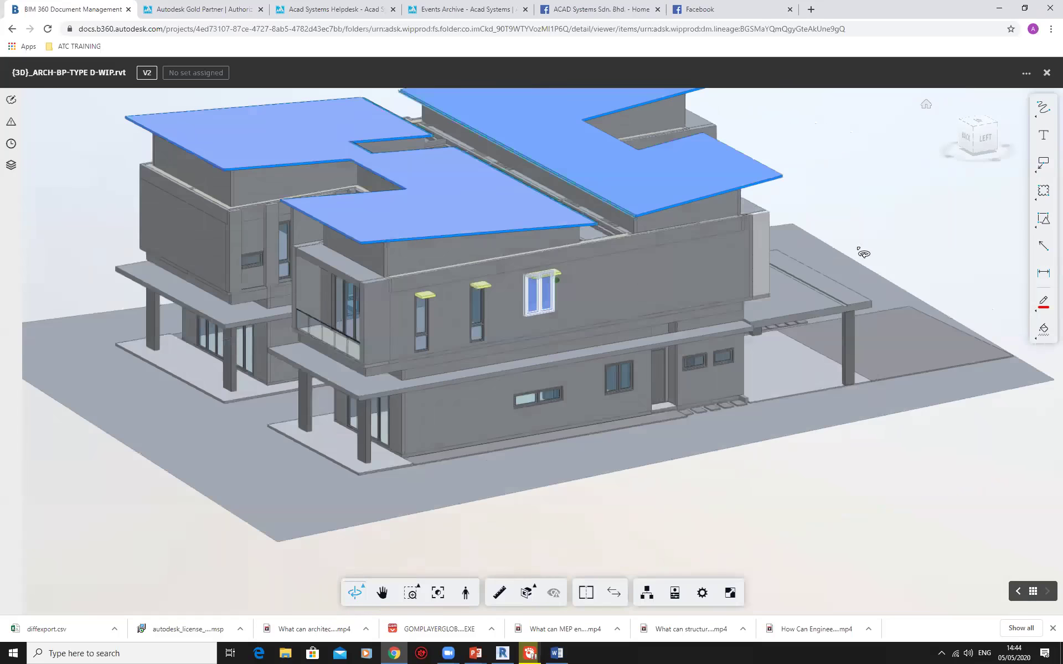
pyautogui.moveTo(863, 252); pyautogui.dragTo(589, 310)
pyautogui.scroll(5, 521, 299)
pyautogui.scroll(-3, 482, 291)
pyautogui.moveTo(482, 292); pyautogui.dragTo(540, 446)
pyautogui.scroll(-3, 563, 327)
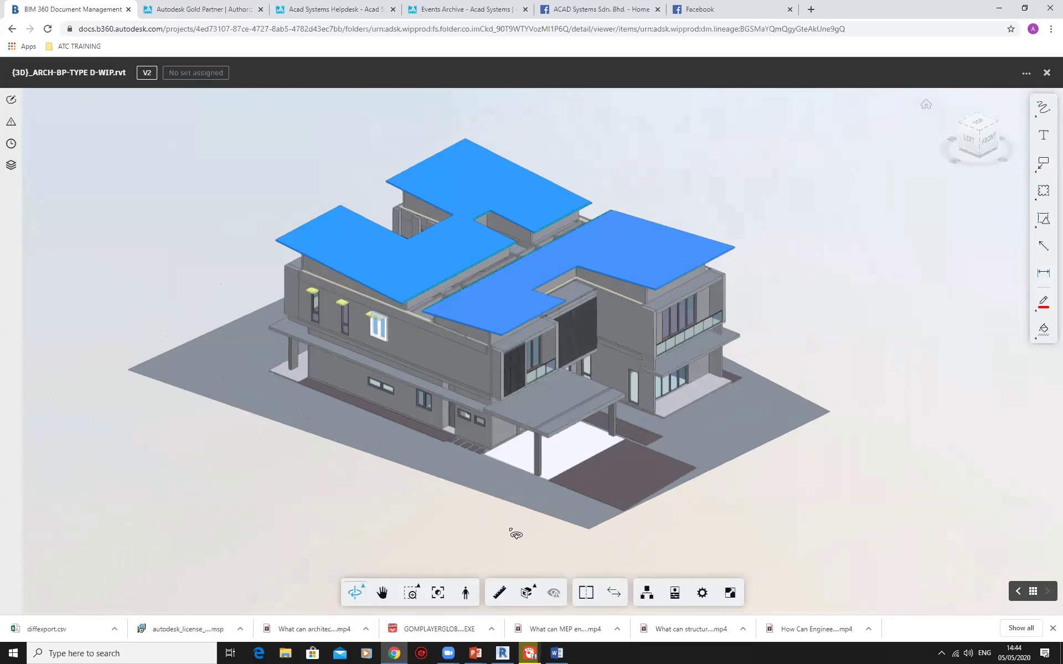
pyautogui.click(526, 592)
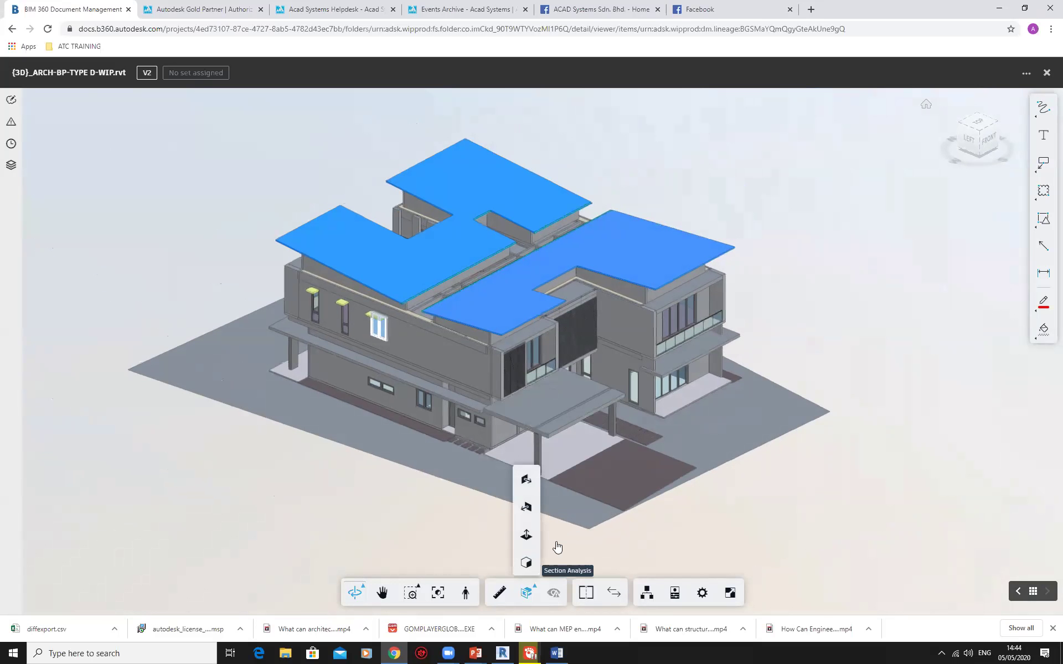
pyautogui.click(528, 508)
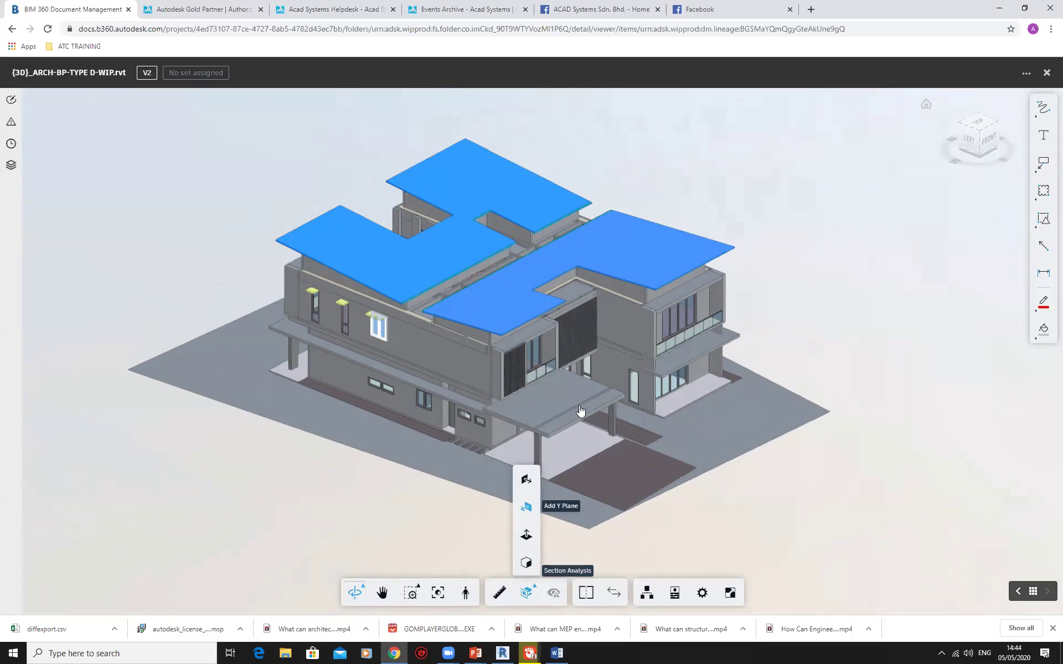
pyautogui.moveTo(481, 314)
pyautogui.mouseDown()
pyautogui.moveTo(560, 340)
pyautogui.moveTo(491, 324)
pyautogui.mouseUp()
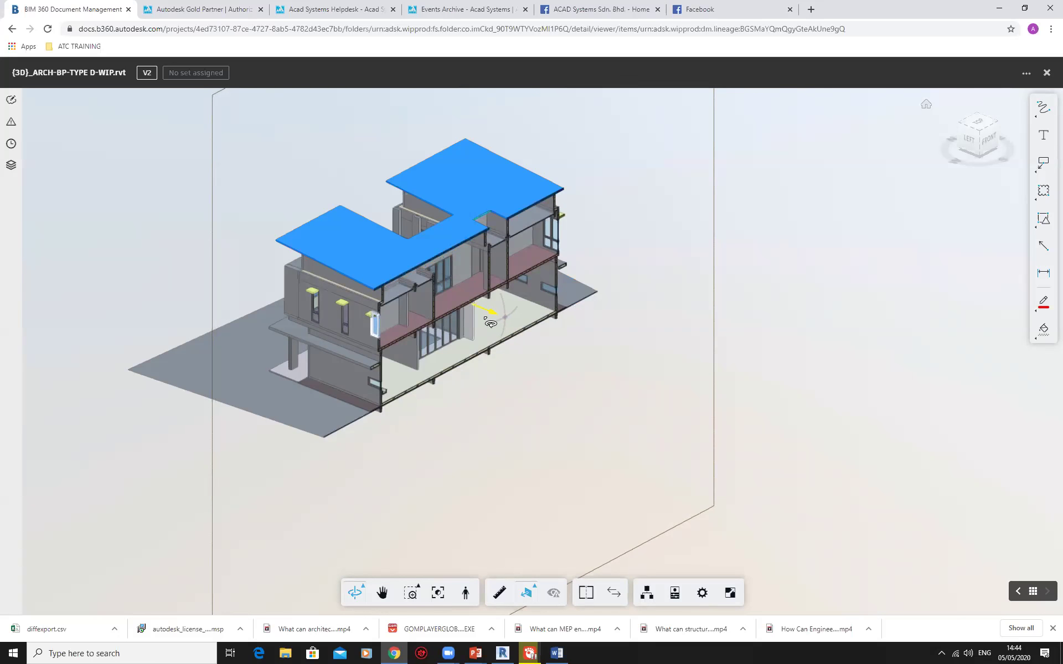
pyautogui.moveTo(490, 323); pyautogui.dragTo(692, 374)
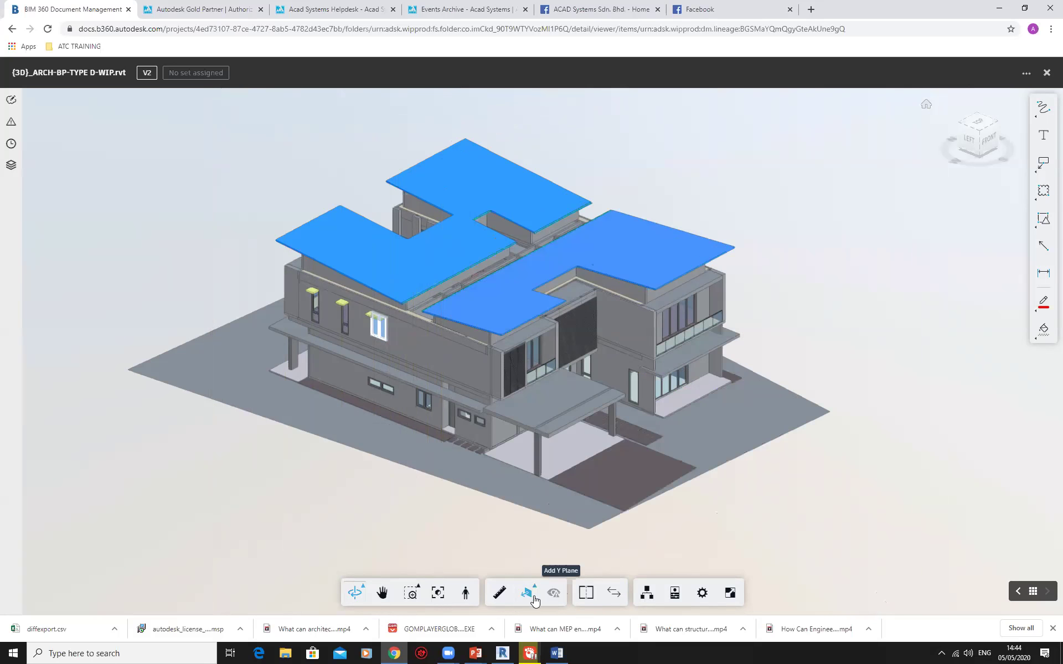
# Replace the section with a Z plane, cut horizontally through the upper floor, and raise the plane above the roof
pyautogui.click(527, 591)
pyautogui.click(529, 592)
pyautogui.click(527, 591)
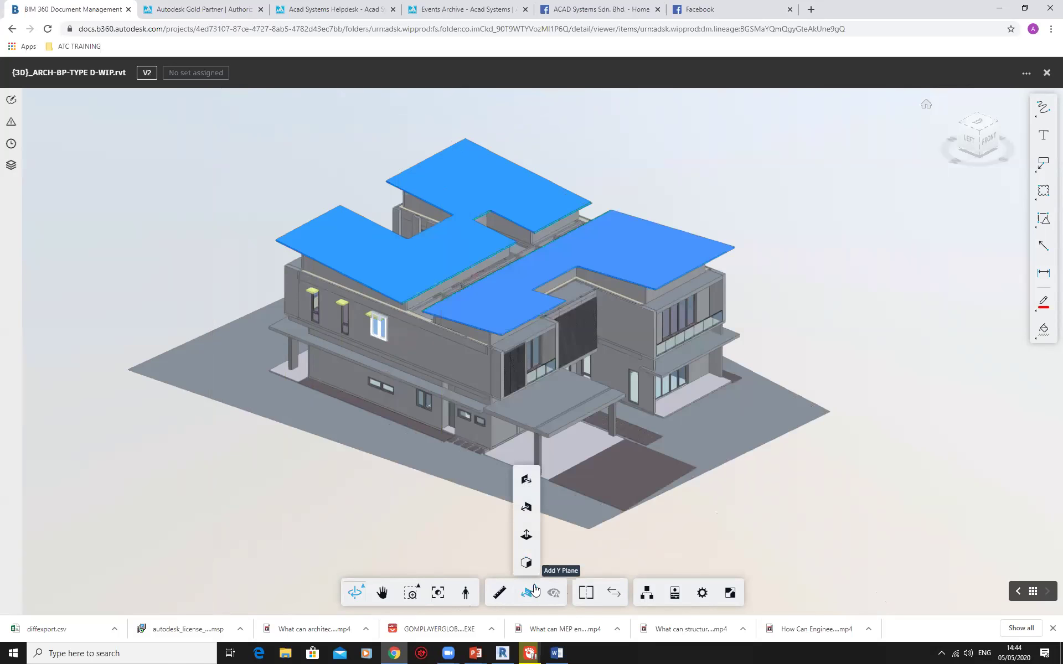
pyautogui.click(526, 535)
pyautogui.moveTo(502, 284); pyautogui.dragTo(517, 257)
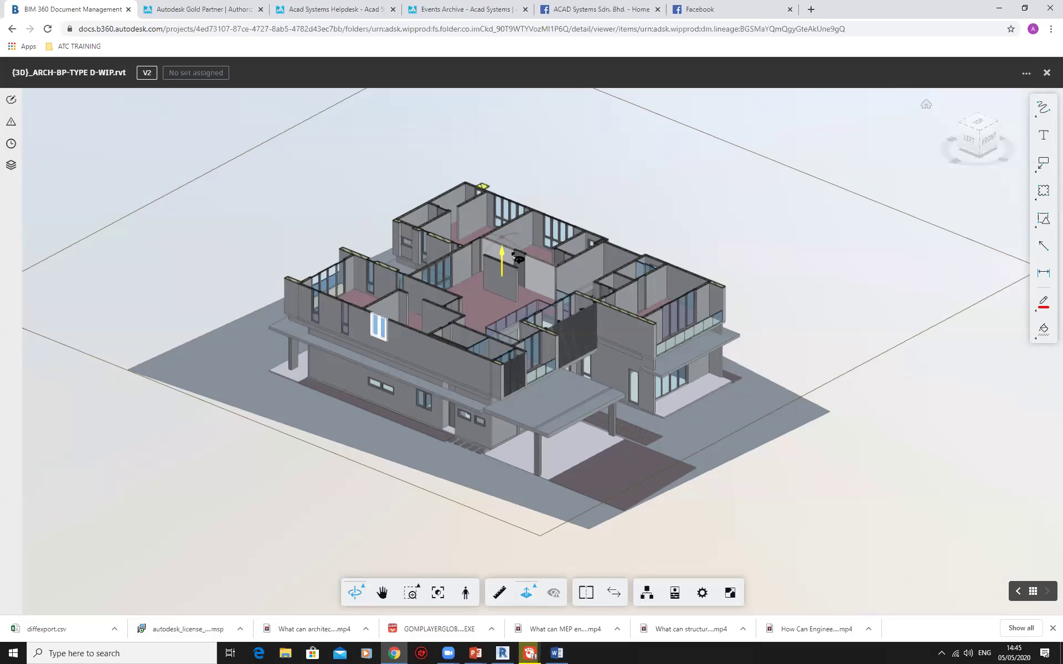
pyautogui.moveTo(517, 258); pyautogui.dragTo(504, 178)
# Measure the distance between the bases of the two front car porch columns
pyautogui.scroll(5, 532, 525)
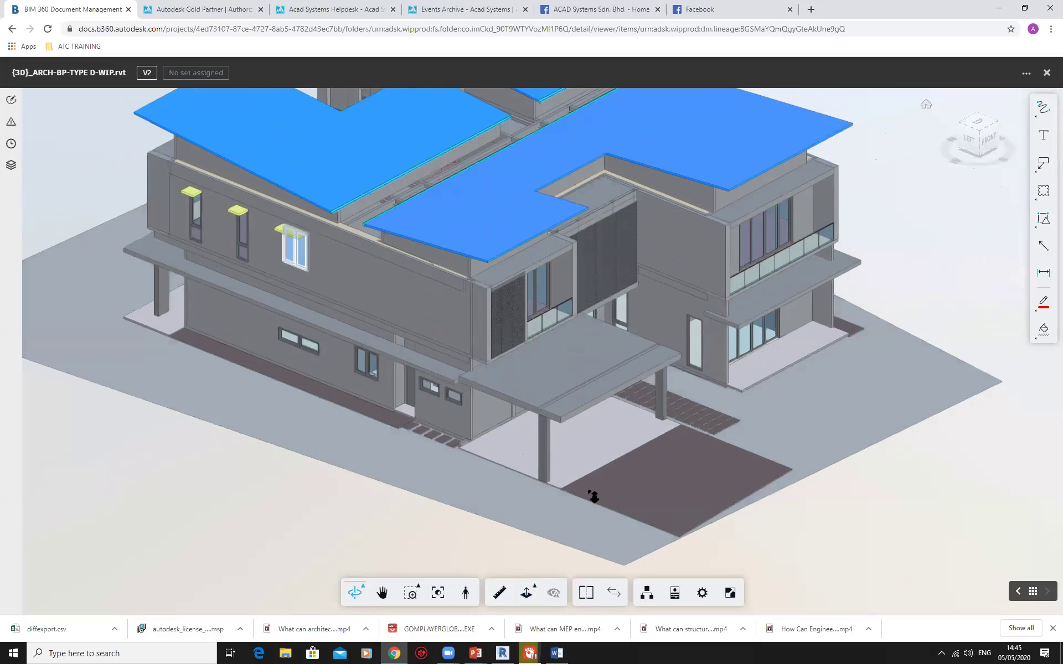
pyautogui.scroll(5, 521, 451)
pyautogui.scroll(5, 515, 437)
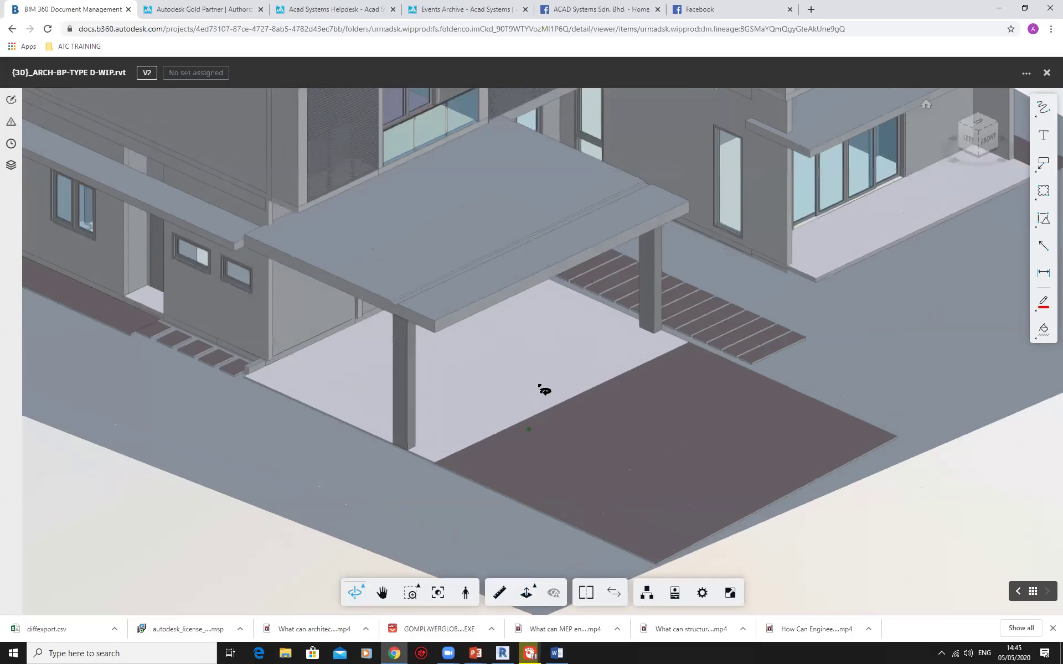
pyautogui.click(494, 595)
pyautogui.click(378, 448)
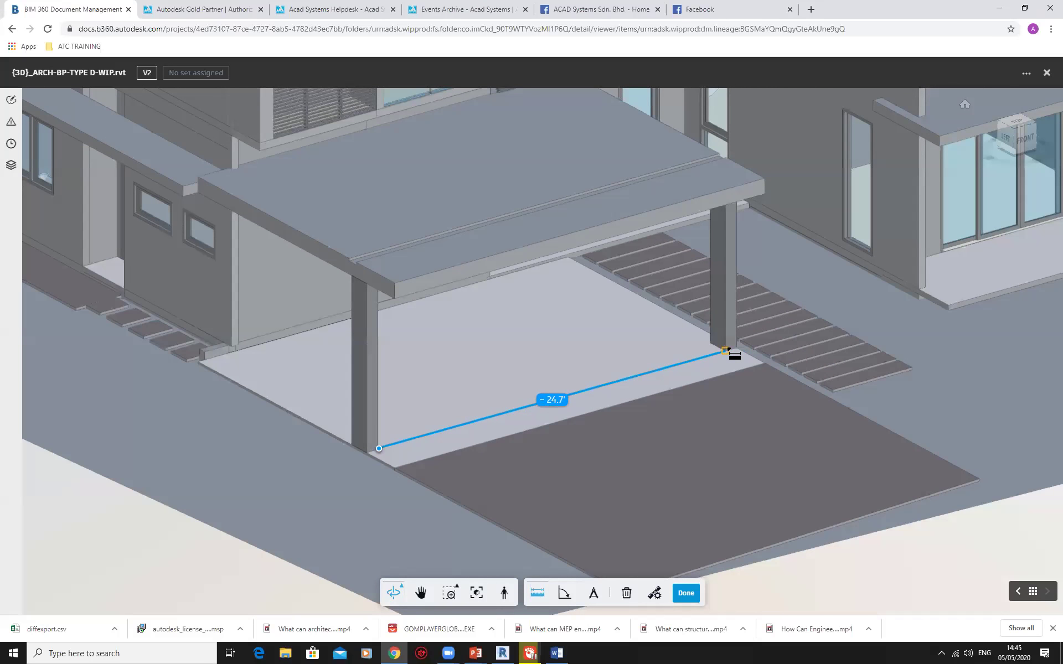
pyautogui.click(726, 351)
pyautogui.moveTo(380, 447); pyautogui.dragTo(381, 443)
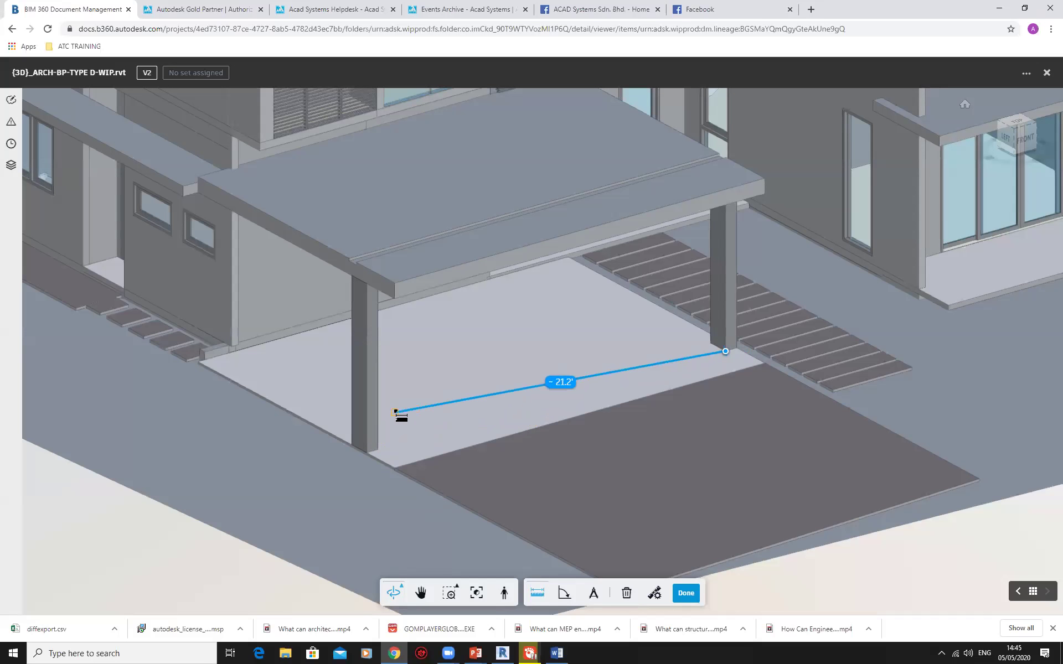
pyautogui.press('Escape')
# Measure the height of the front car porch column nearest the side wall, from base to roof slab, and leave the measuring tool
pyautogui.moveTo(466, 414); pyautogui.dragTo(387, 398)
pyautogui.click(499, 594)
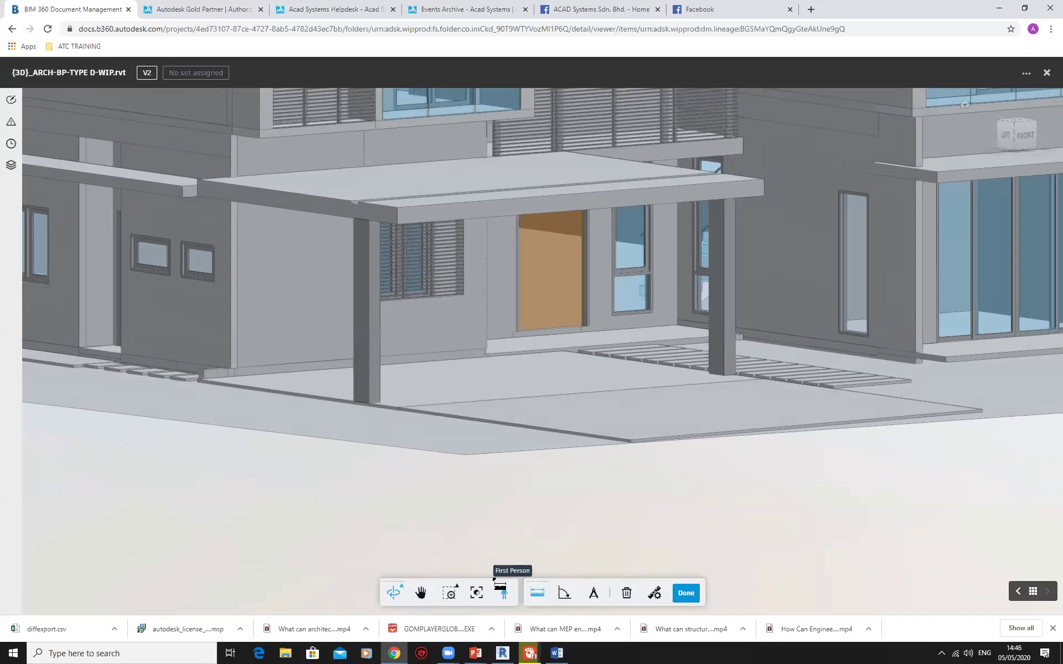
pyautogui.click(381, 401)
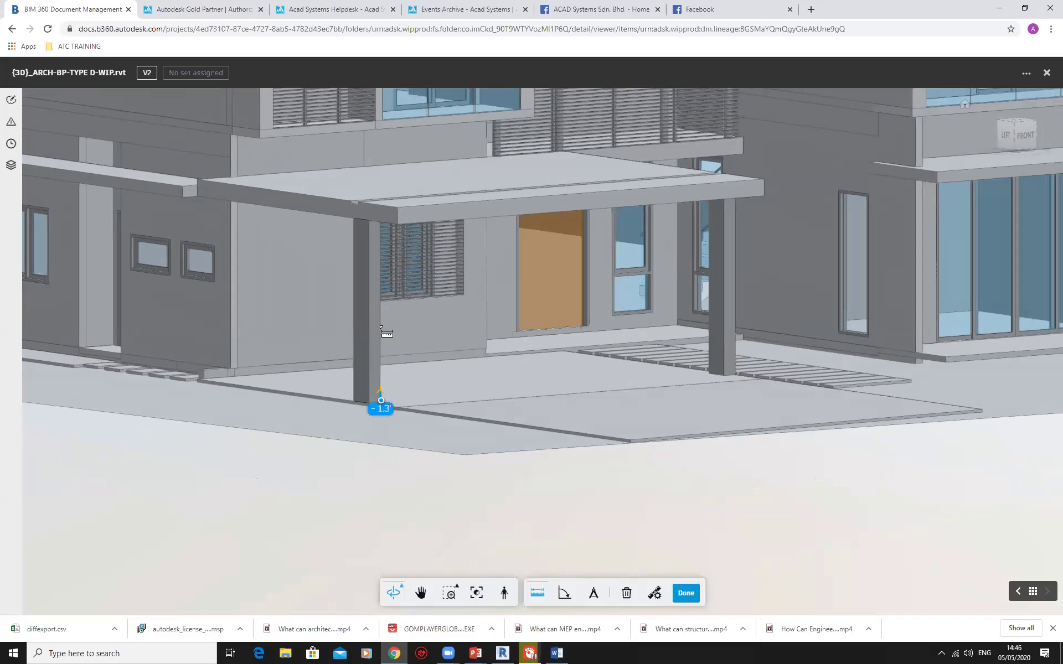
pyautogui.click(378, 221)
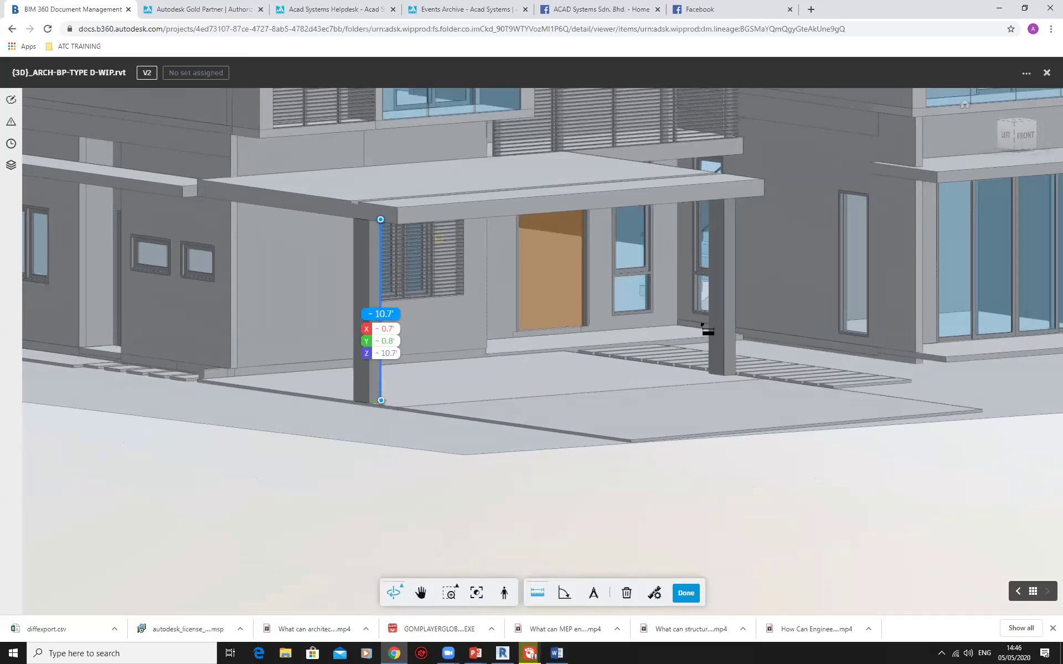
pyautogui.press('Escape')
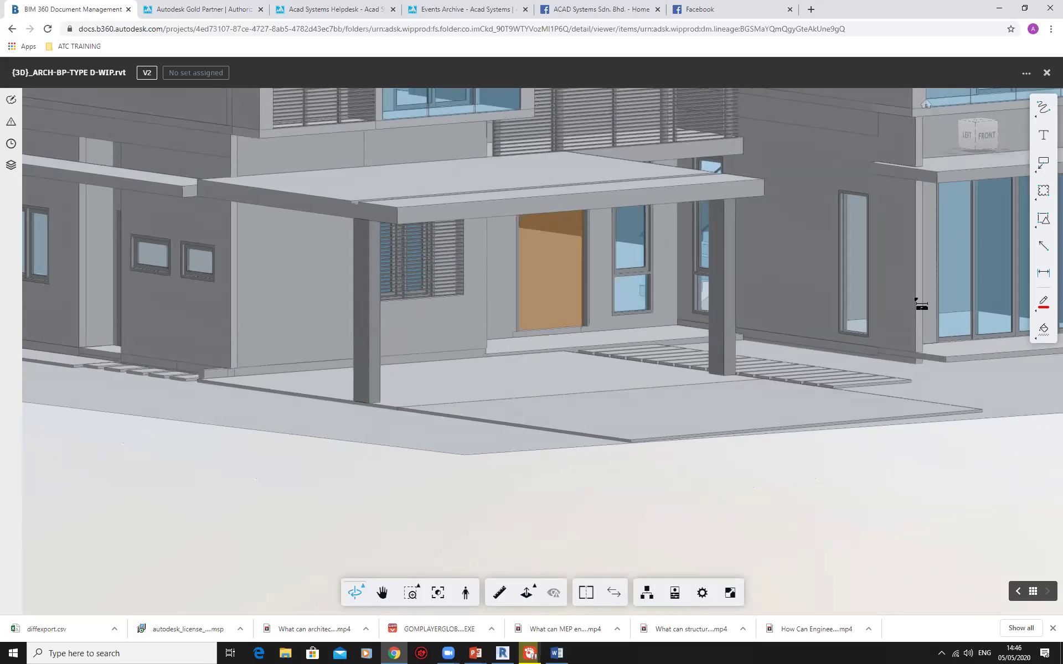
# Select the driveway slab in front of the car porch and look over the whole house exterior
pyautogui.click(653, 418)
pyautogui.scroll(-2, 654, 416)
pyautogui.moveTo(646, 387); pyautogui.dragTo(639, 440, button='middle')
pyautogui.scroll(-3, 389, 372)
pyautogui.moveTo(387, 330); pyautogui.dragTo(324, 348)
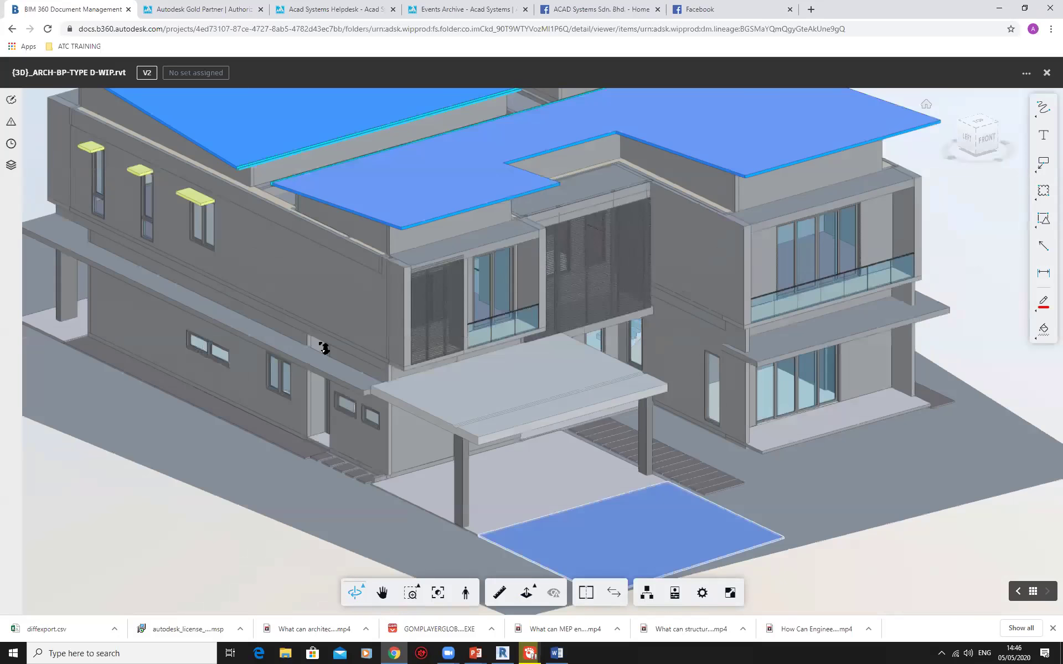
pyautogui.scroll(-3, 387, 382)
pyautogui.moveTo(324, 352); pyautogui.dragTo(377, 392, button='middle')
pyautogui.scroll(-2, 372, 392)
pyautogui.moveTo(343, 393); pyautogui.dragTo(413, 377)
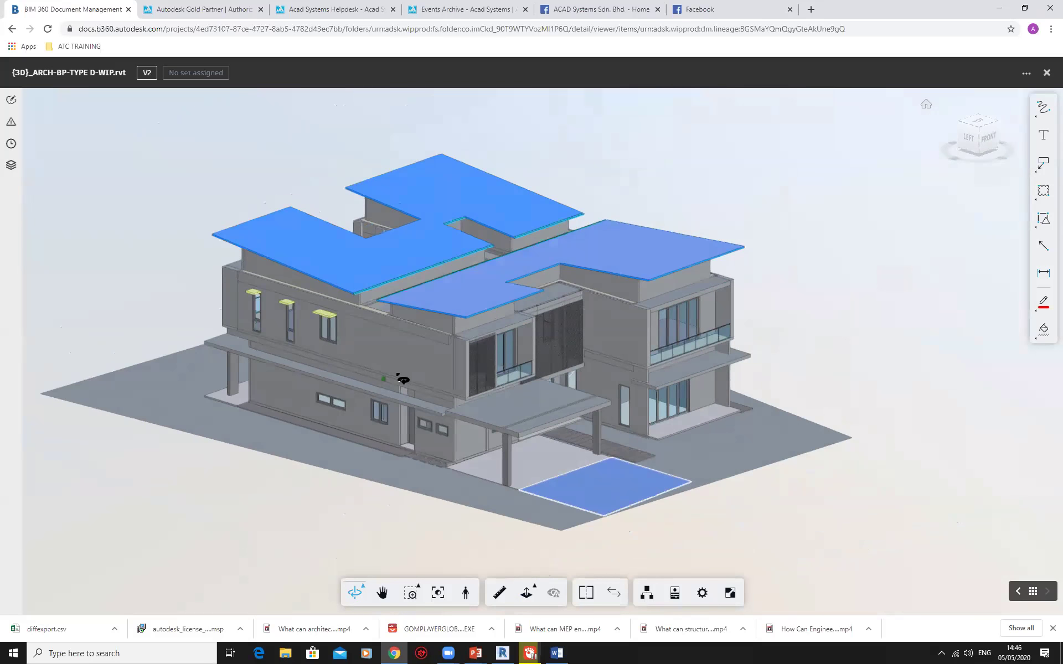
# List the model's levels, isolate the Beam Level and the First Floor Level, and examine the upper-floor rooms
pyautogui.click(10, 166)
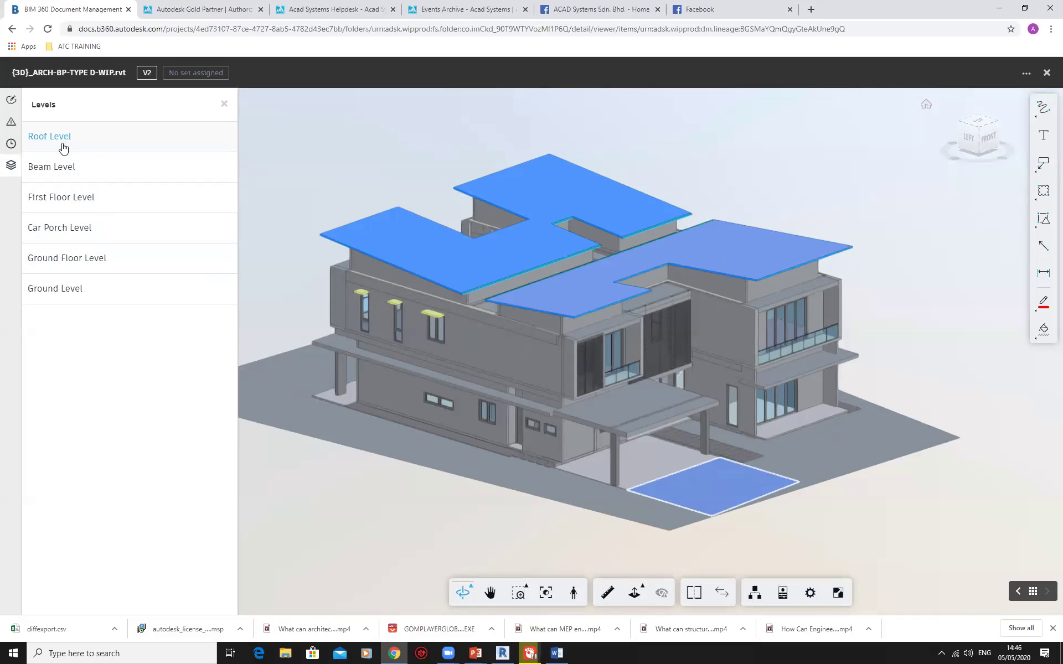
pyautogui.click(49, 175)
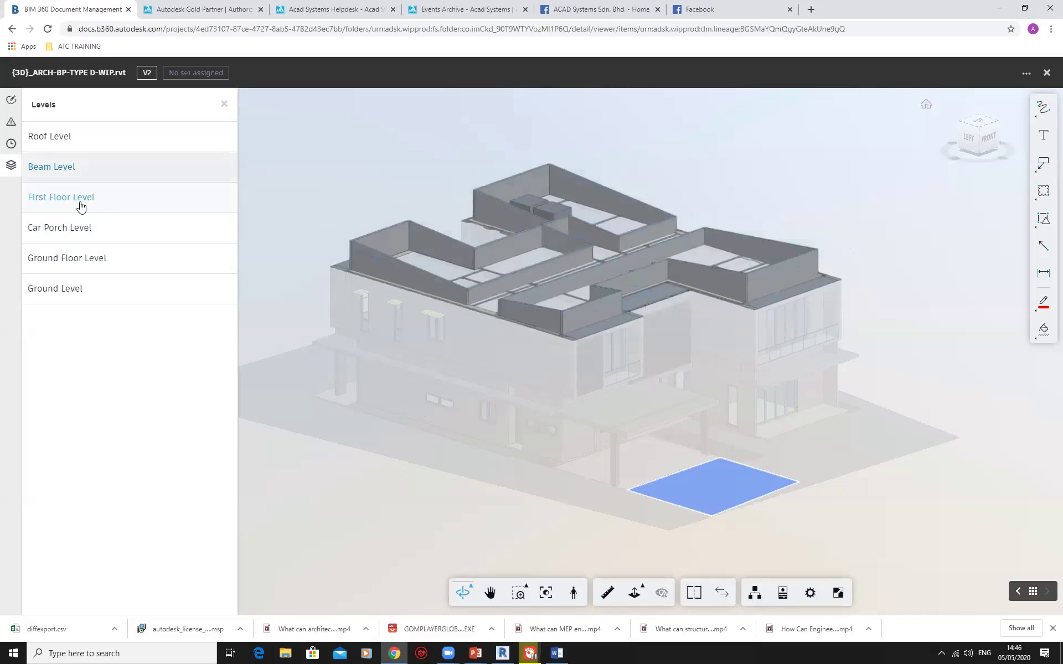
pyautogui.click(80, 205)
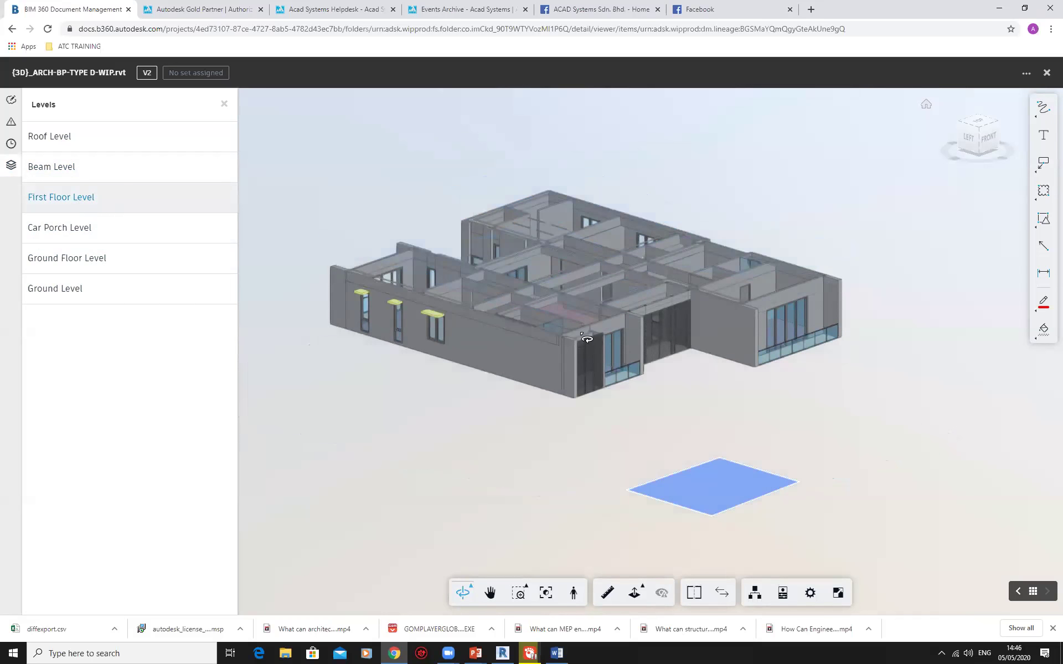
pyautogui.scroll(3, 585, 332)
pyautogui.moveTo(521, 328); pyautogui.dragTo(631, 379)
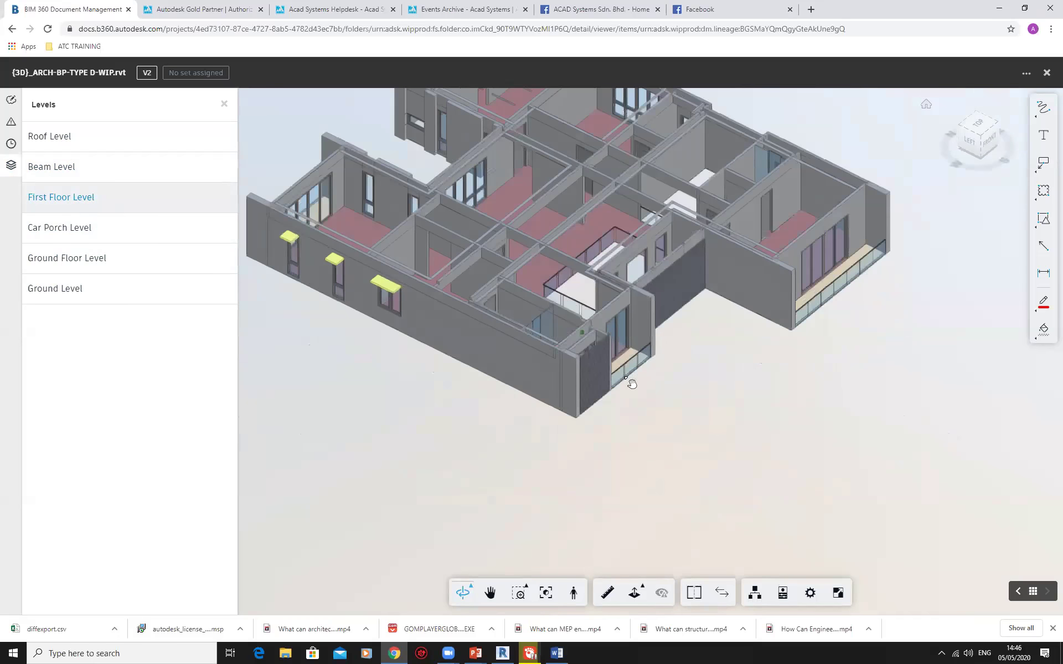
pyautogui.scroll(3, 543, 340)
pyautogui.moveTo(563, 351); pyautogui.dragTo(239, 227)
# Isolate the Car Porch Level and the Ground Floor Level, and examine the ground-floor rooms up close
pyautogui.click(96, 228)
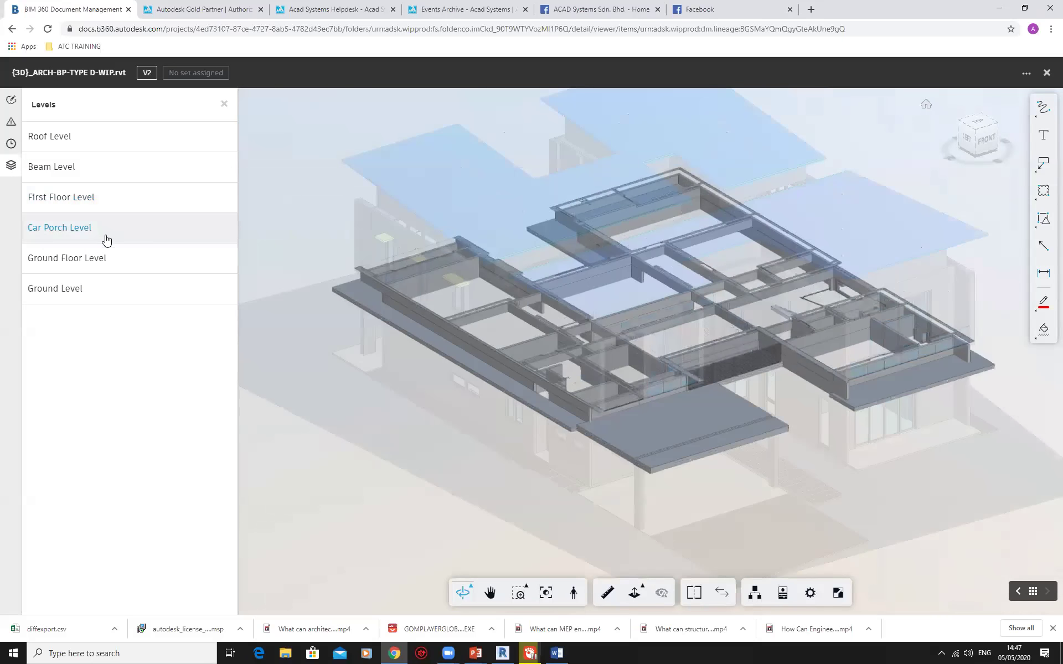
pyautogui.click(95, 259)
pyautogui.moveTo(682, 381); pyautogui.dragTo(643, 396)
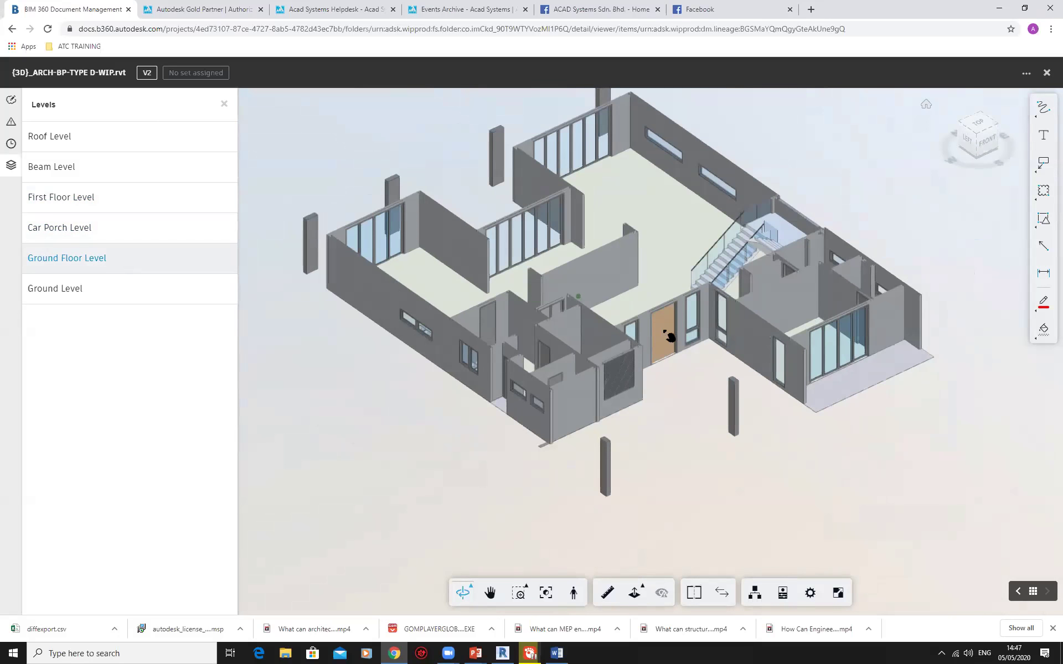
pyautogui.moveTo(668, 336); pyautogui.dragTo(607, 351, button='middle')
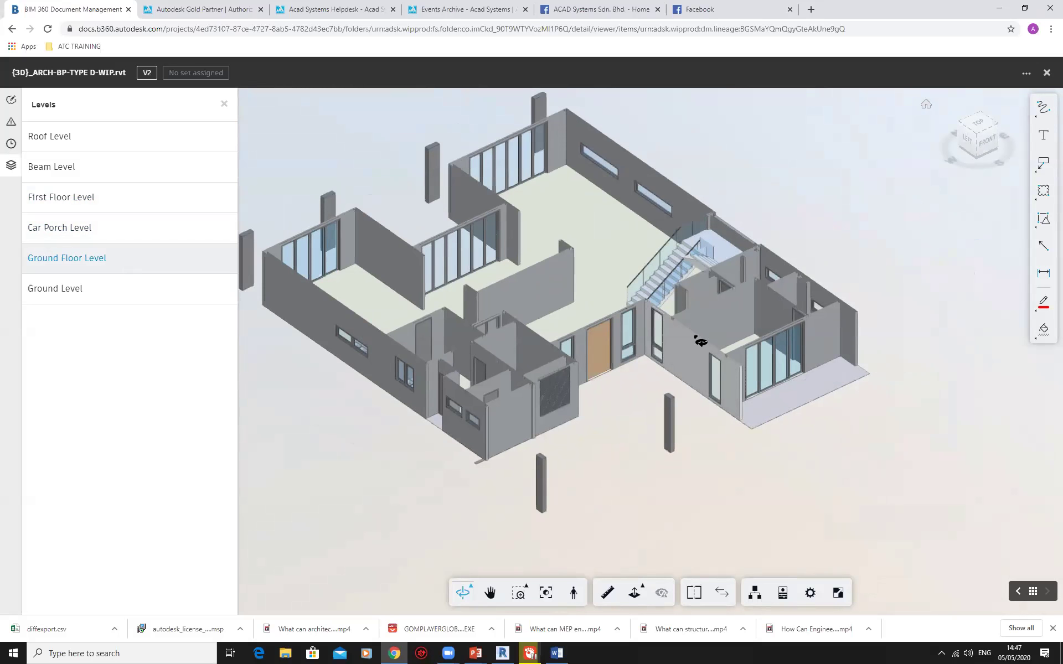
pyautogui.scroll(10, 562, 313)
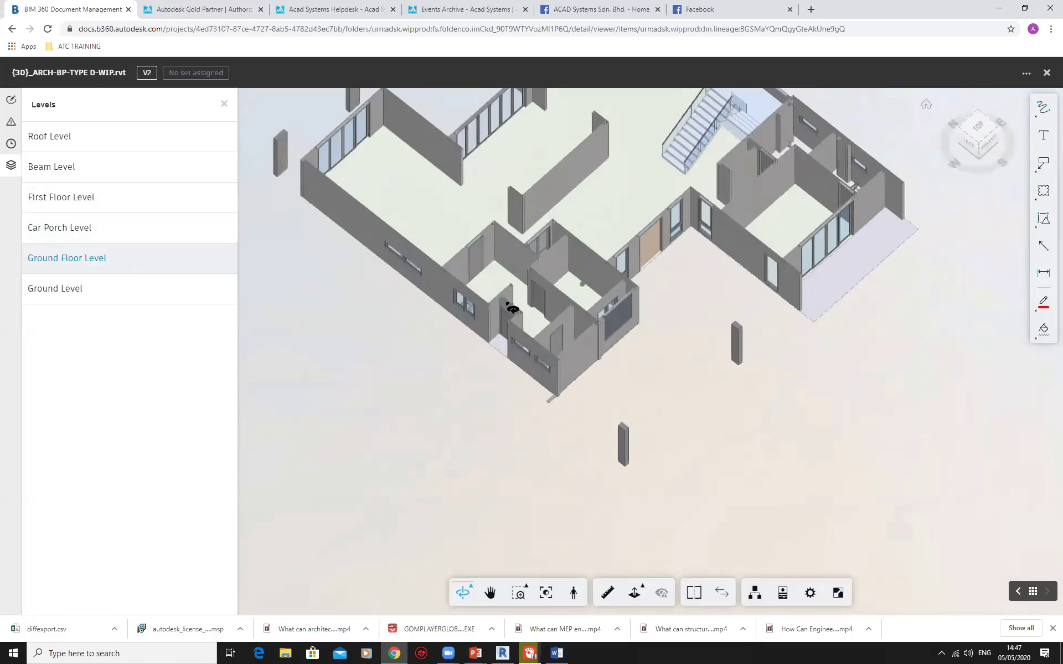
pyautogui.scroll(3, 498, 260)
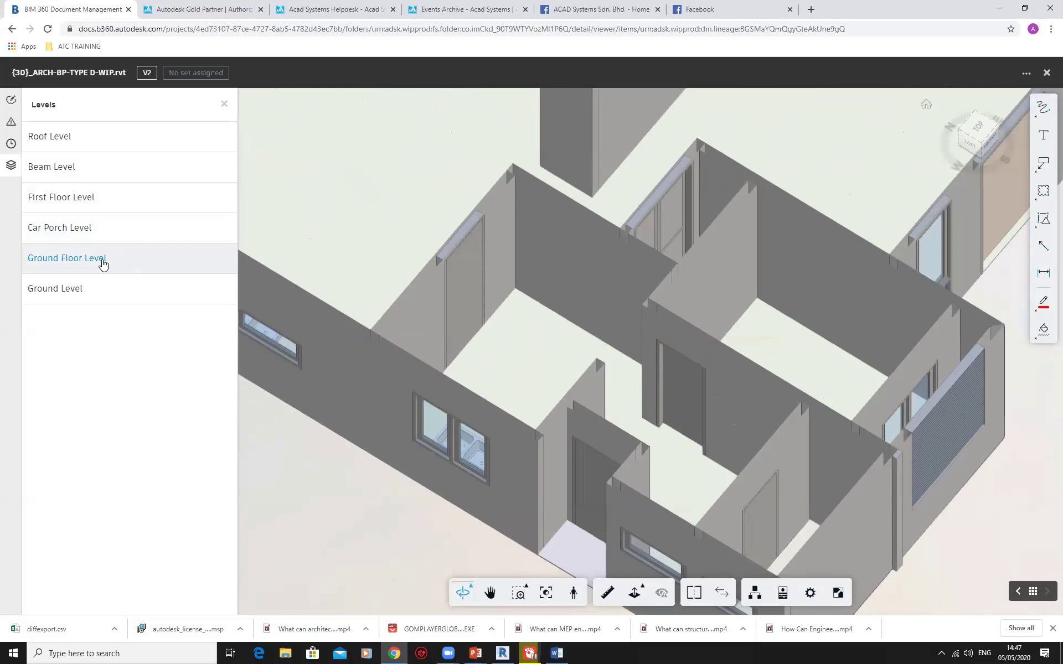
# Isolate the Ground Level, return to the Ground Floor Level, and examine its layout from the front
pyautogui.click(78, 288)
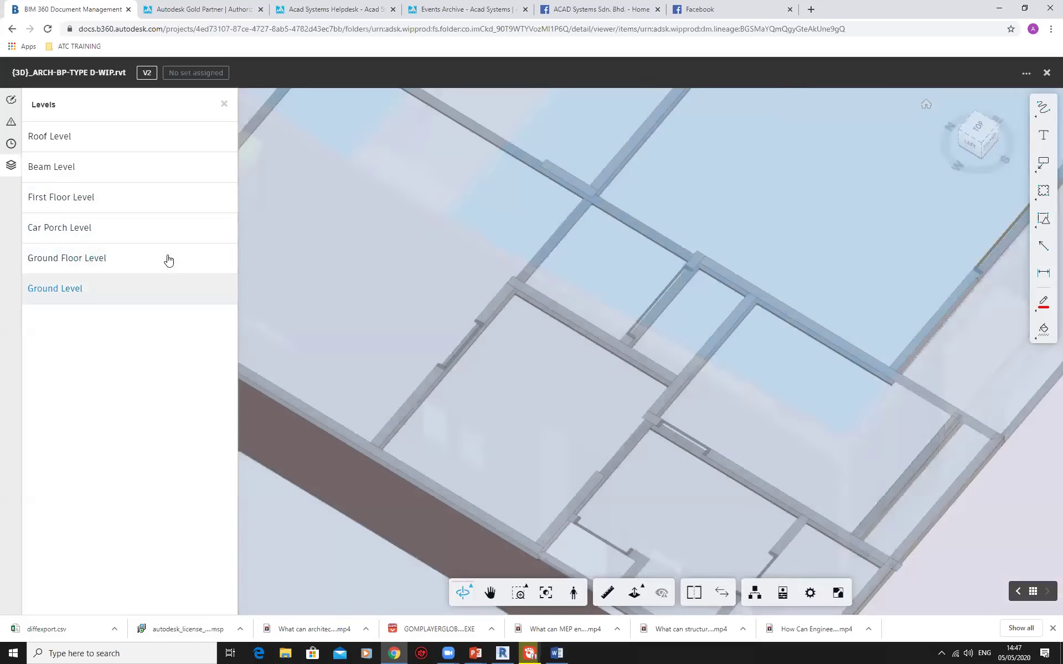
pyautogui.click(168, 258)
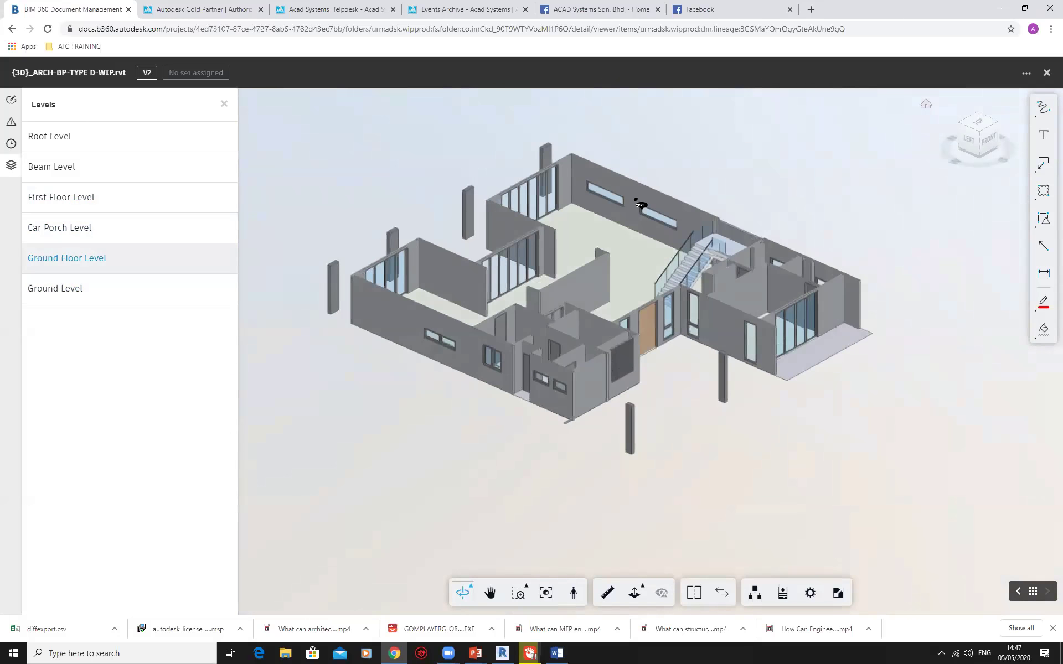
pyautogui.moveTo(671, 308); pyautogui.dragTo(800, 305)
pyautogui.moveTo(785, 369); pyautogui.dragTo(701, 367, button='middle')
pyautogui.scroll(3, 700, 366)
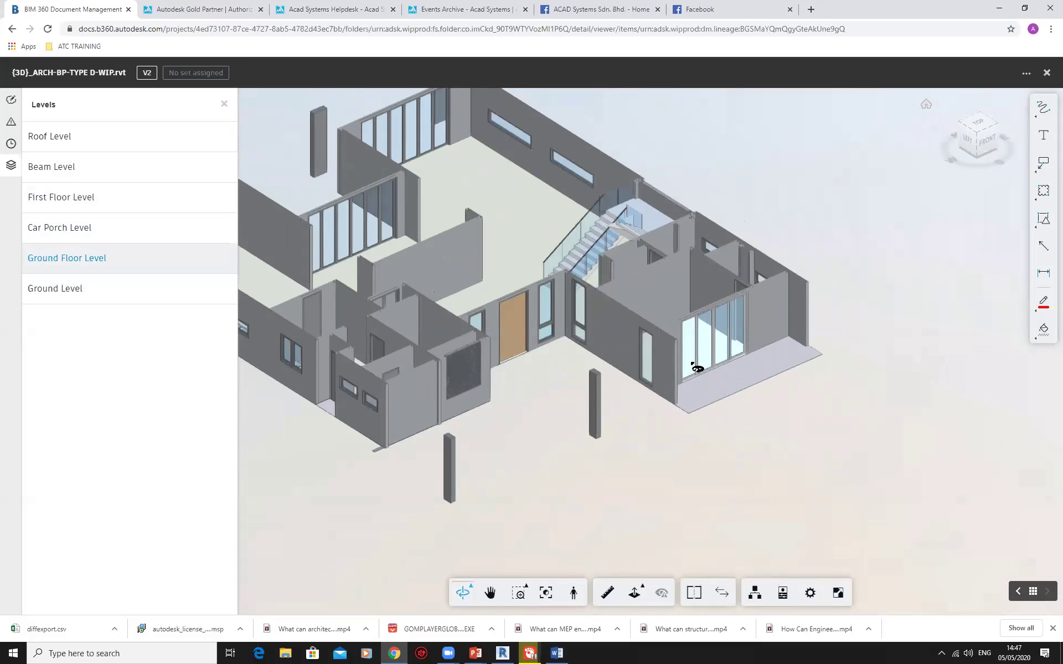
pyautogui.moveTo(704, 358); pyautogui.dragTo(868, 300)
pyautogui.moveTo(867, 300); pyautogui.dragTo(605, 371, button='middle')
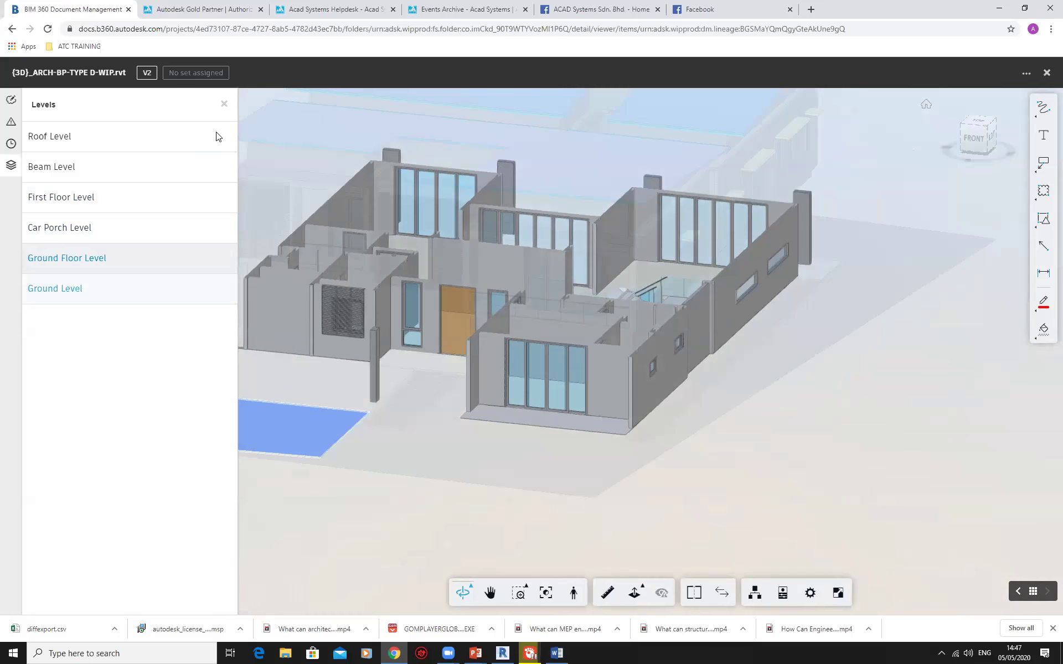
# Close the levels list and the 3D view, and open the PELAN TINGKAT SATU plan for a closer look
pyautogui.click(224, 104)
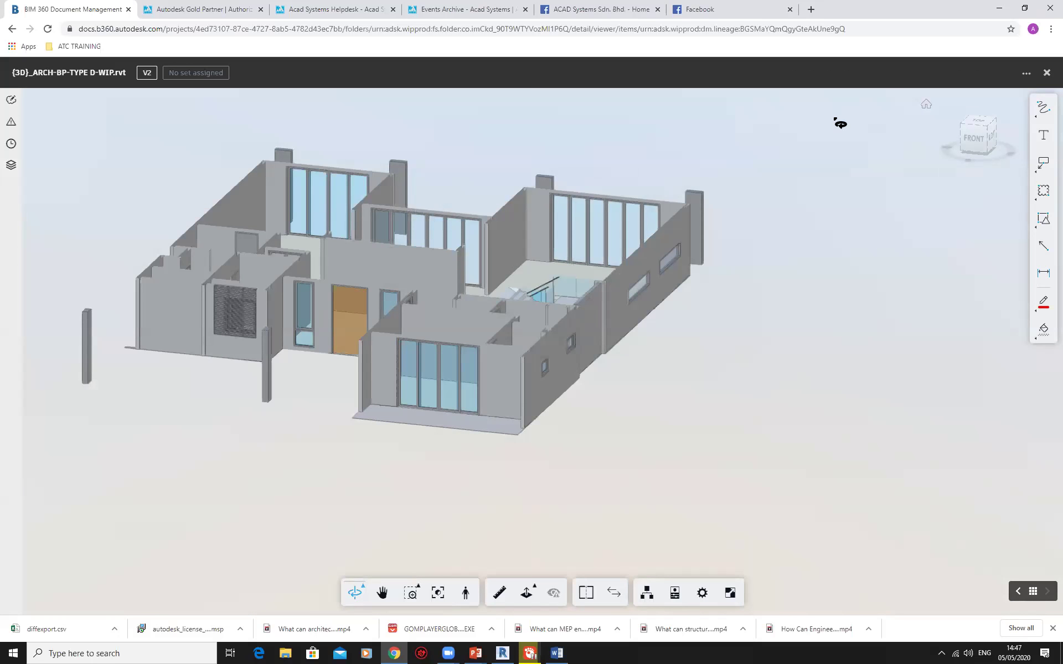
pyautogui.click(1046, 72)
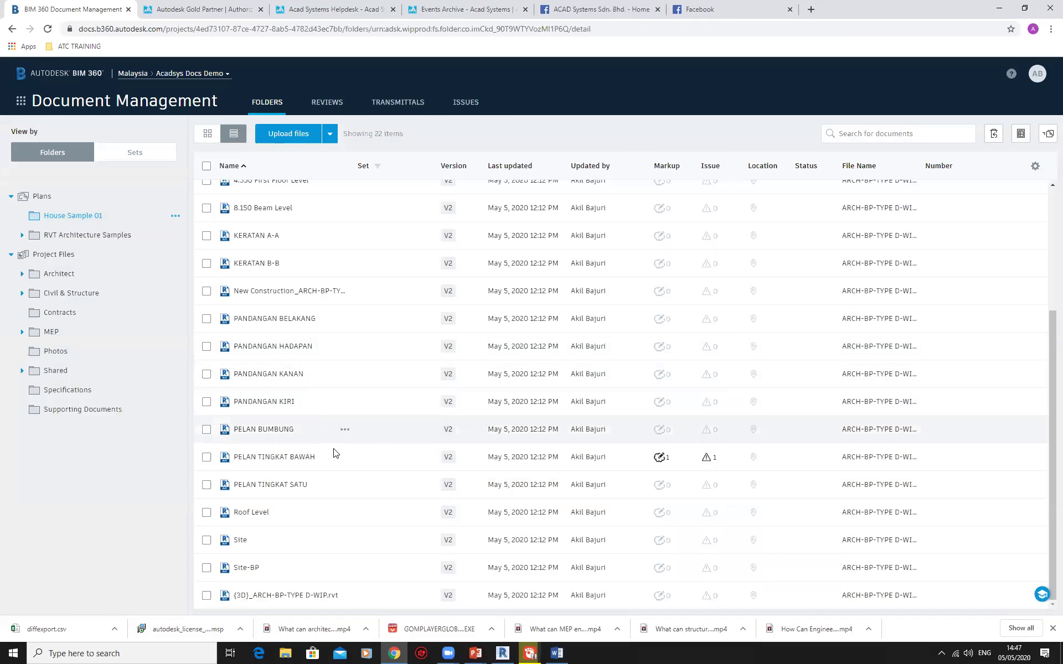
pyautogui.click(276, 484)
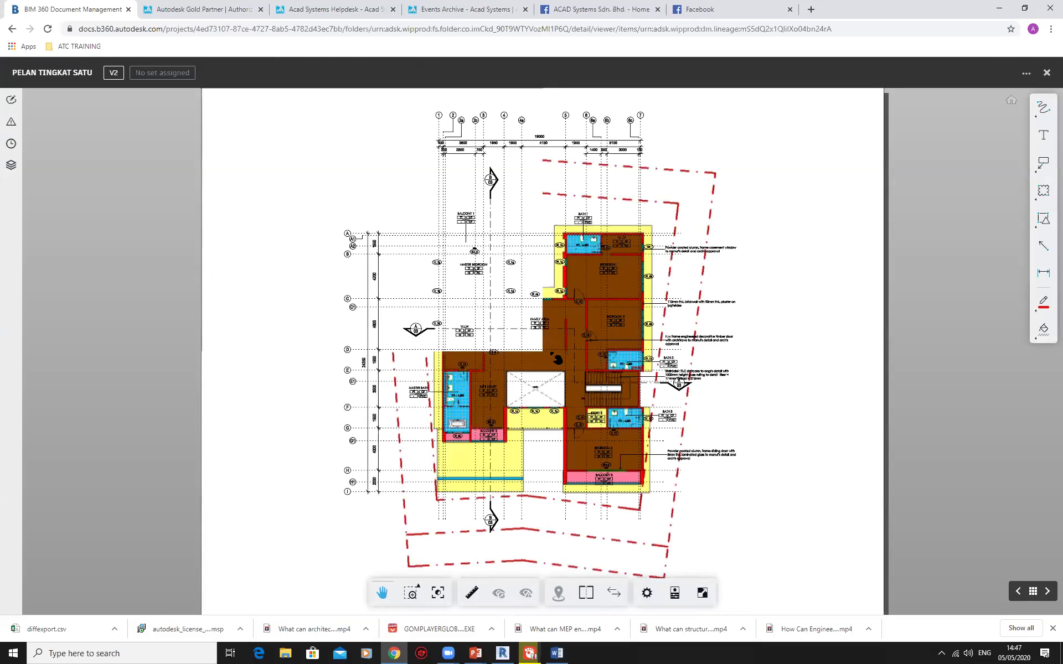
pyautogui.scroll(5, 560, 334)
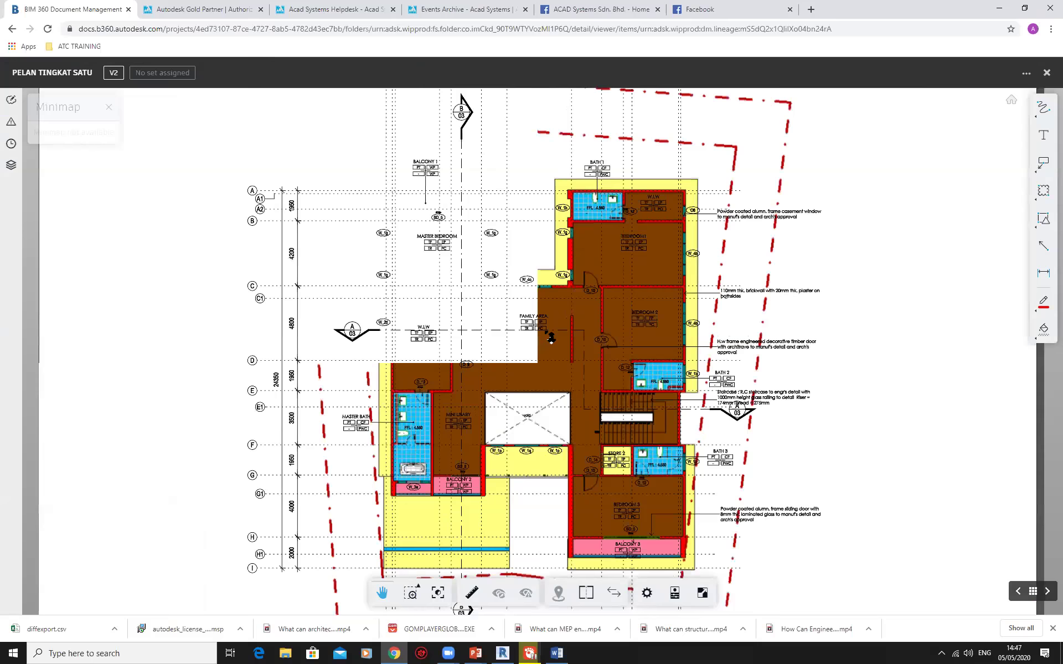
# Close the PELAN TINGKAT SATU sheet and open the PELAN TINGKAT BAWAH sheet
pyautogui.scroll(-8, 542, 353)
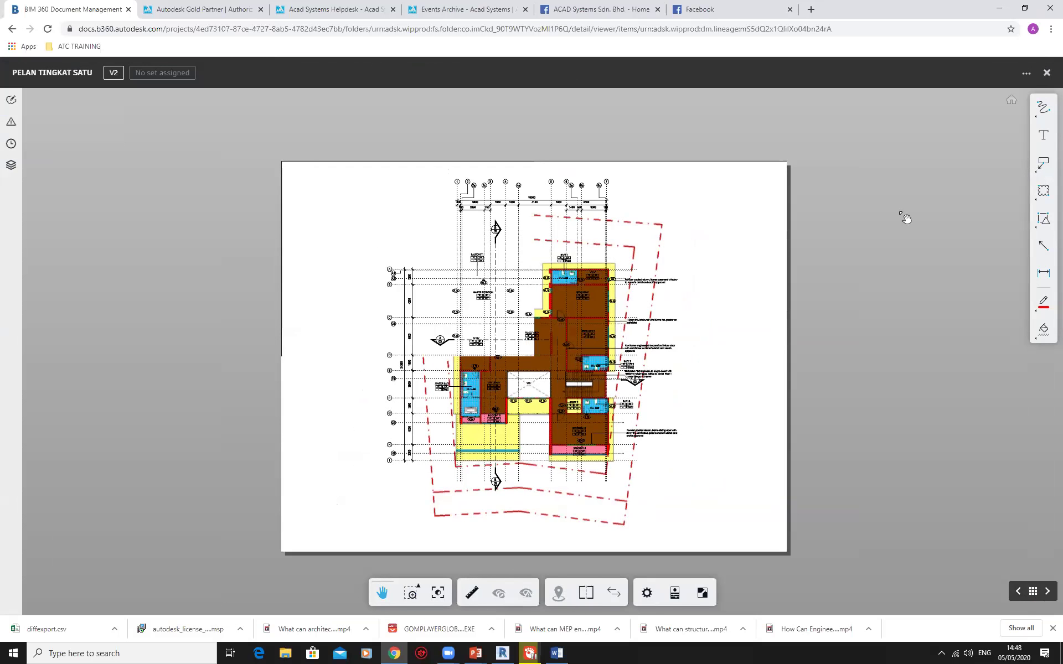
pyautogui.click(1046, 74)
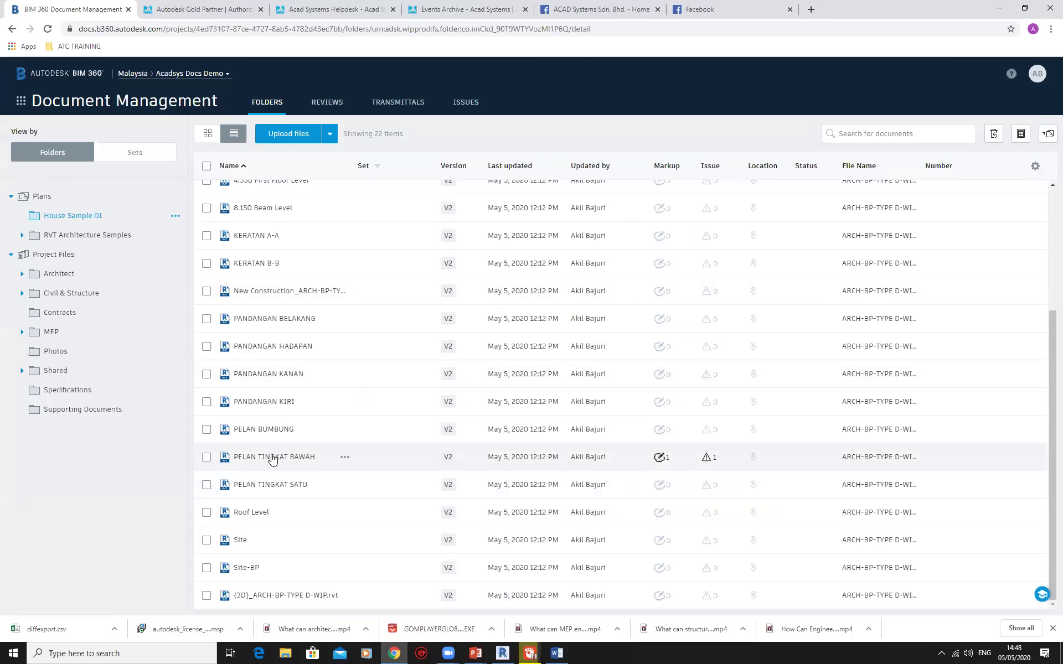
pyautogui.click(273, 457)
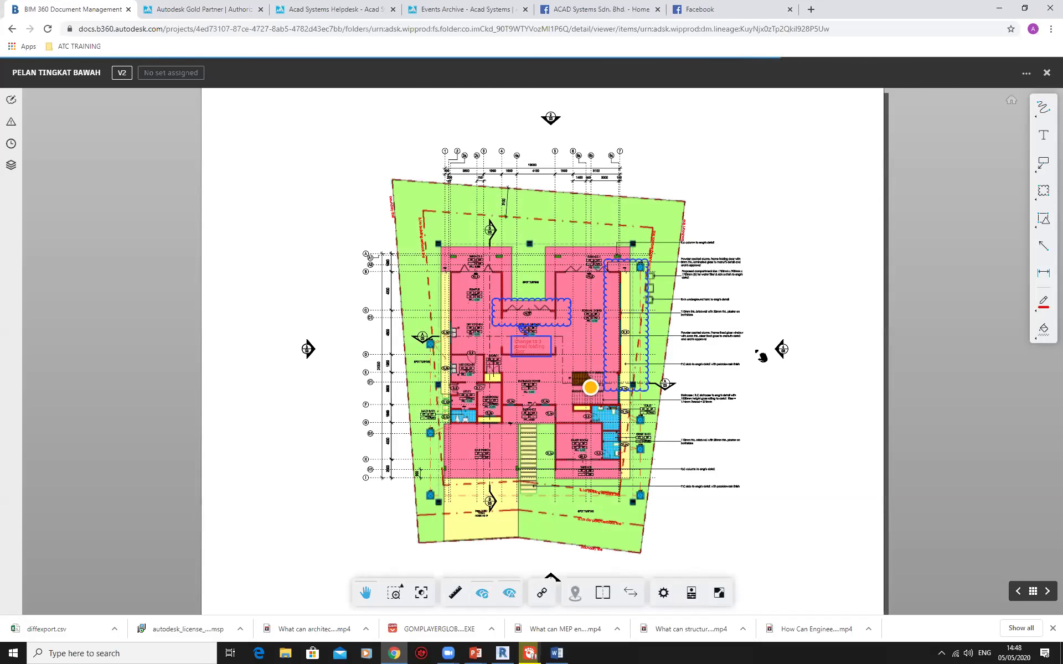
# Examine the ground-floor plan's overall layout and its existing cloud and text markups
pyautogui.scroll(3, 589, 387)
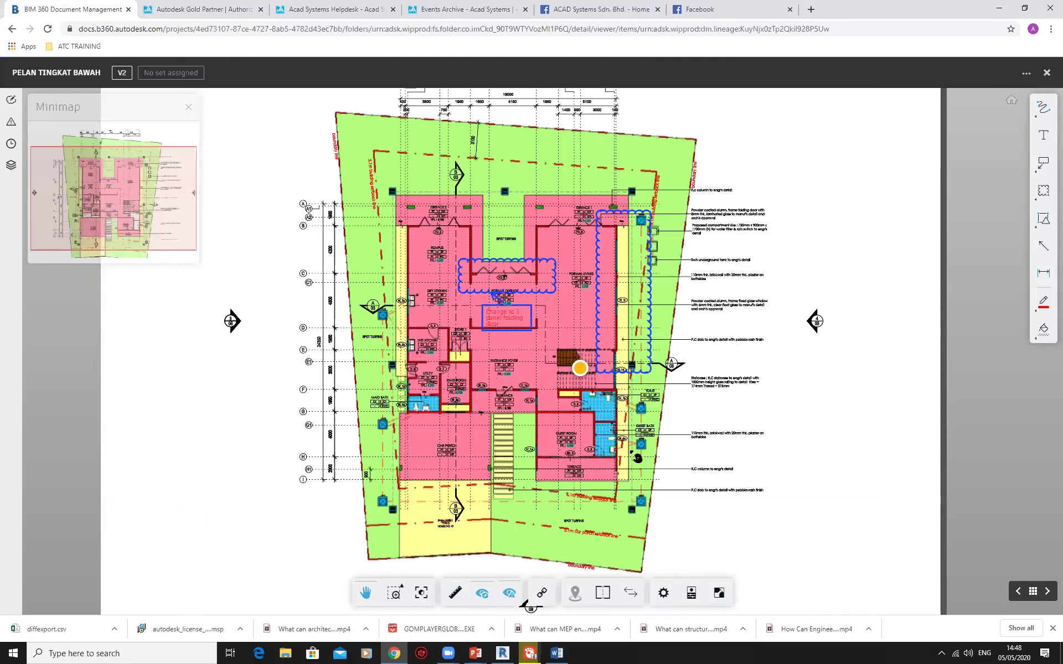
pyautogui.moveTo(571, 353)
pyautogui.mouseDown()
pyautogui.moveTo(526, 292)
pyautogui.moveTo(569, 302)
pyautogui.mouseUp()
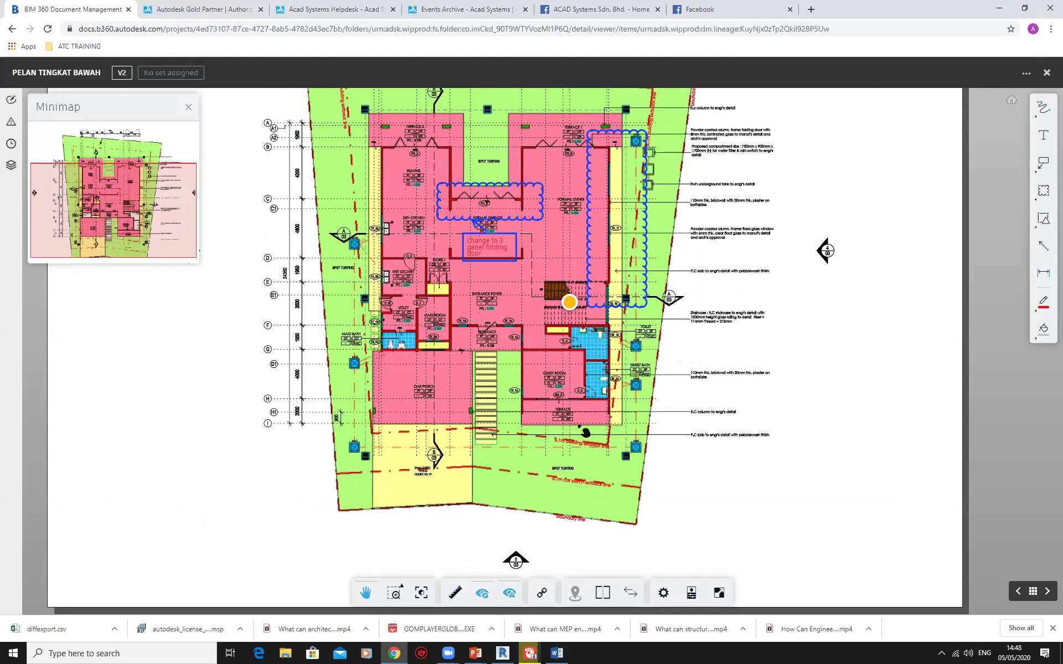
pyautogui.moveTo(420, 435)
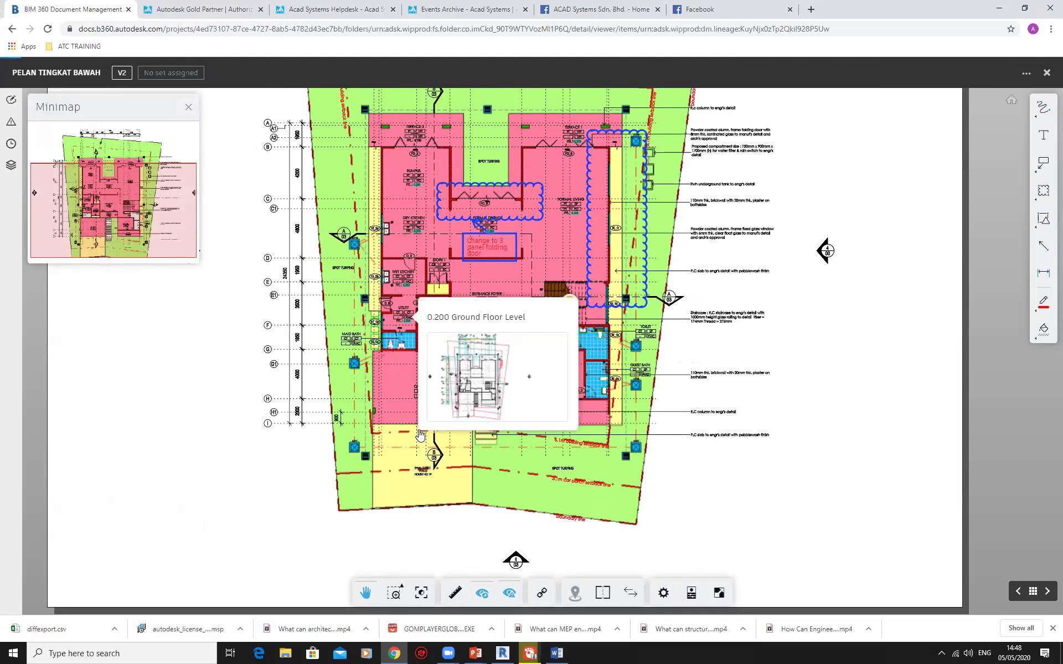
pyautogui.scroll(-2, 419, 436)
pyautogui.scroll(3, 685, 323)
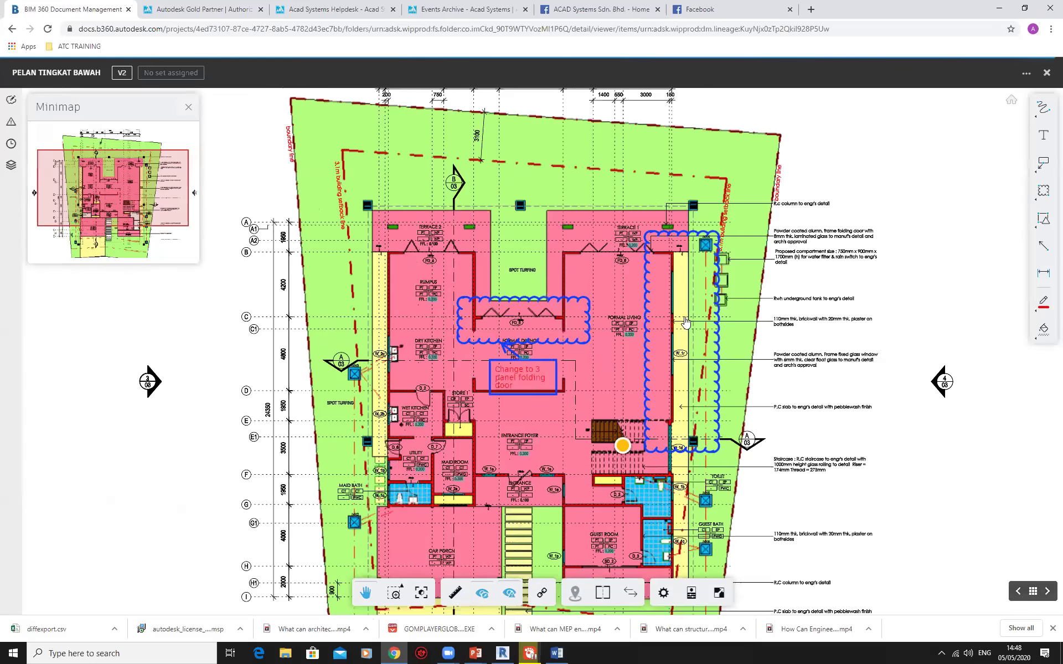
pyautogui.scroll(3, 685, 322)
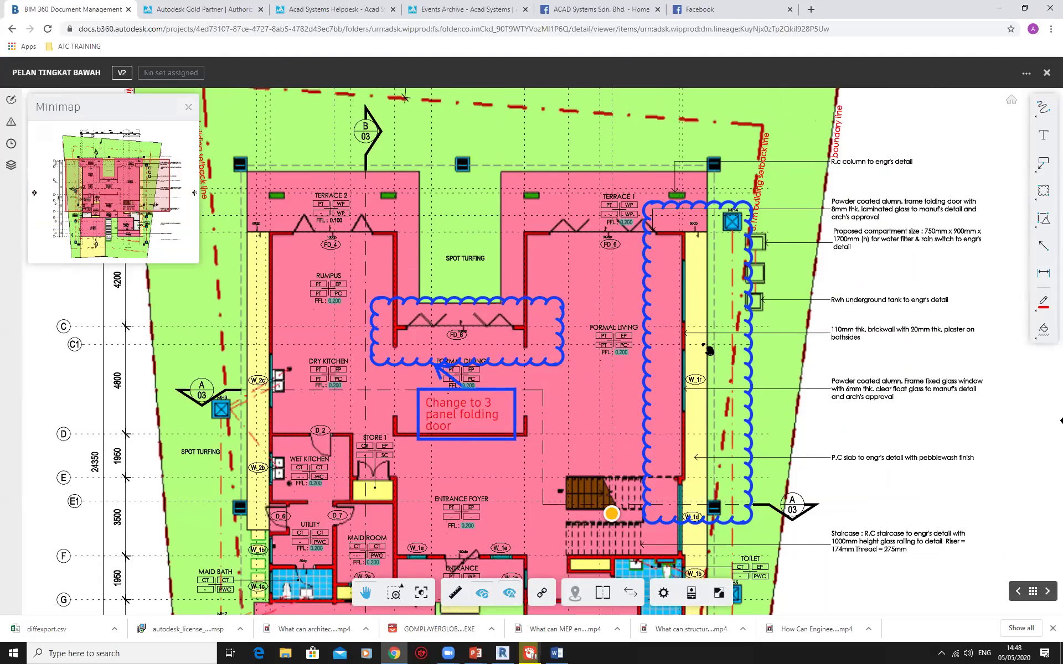
pyautogui.scroll(-4, 691, 347)
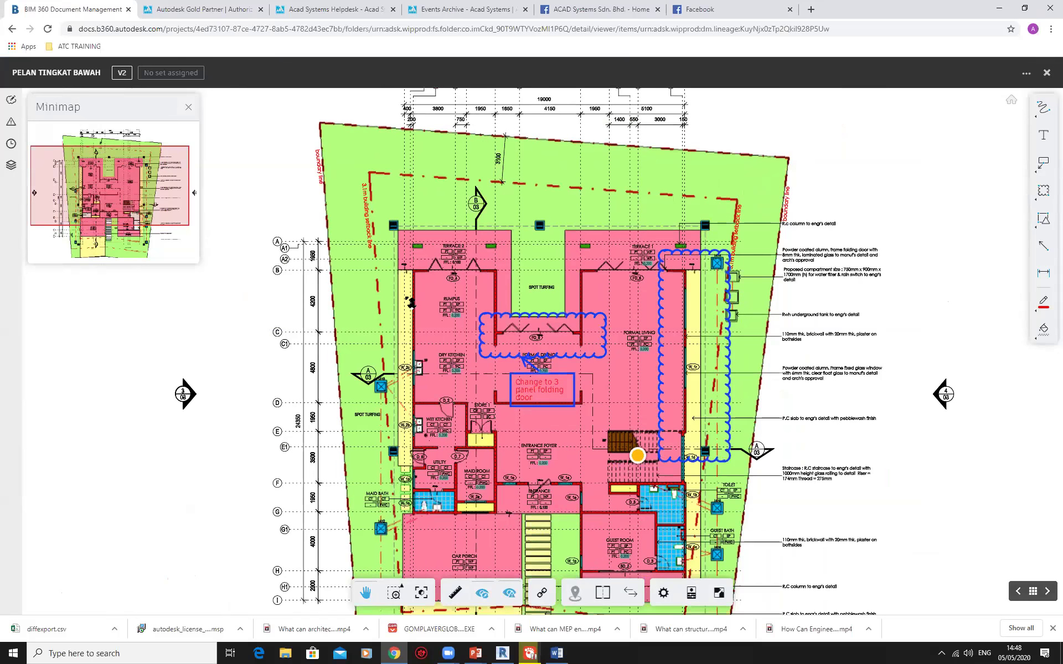
pyautogui.scroll(1, 407, 290)
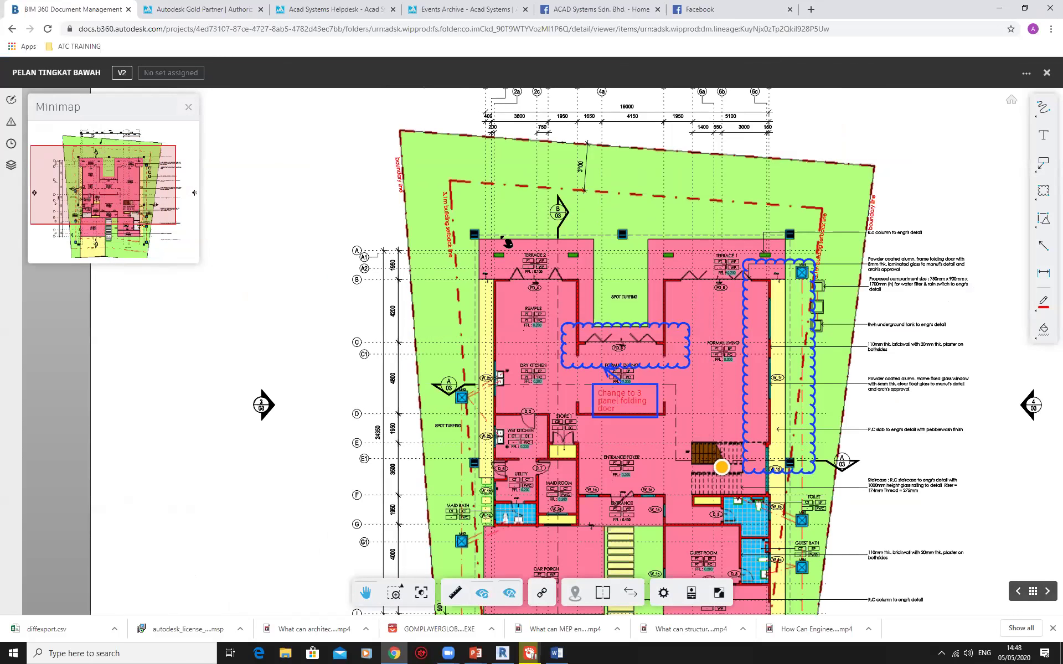
# Examine the rear of the plan up close, from Terrace 2 and the setback line across to Terrace 1
pyautogui.scroll(5, 507, 242)
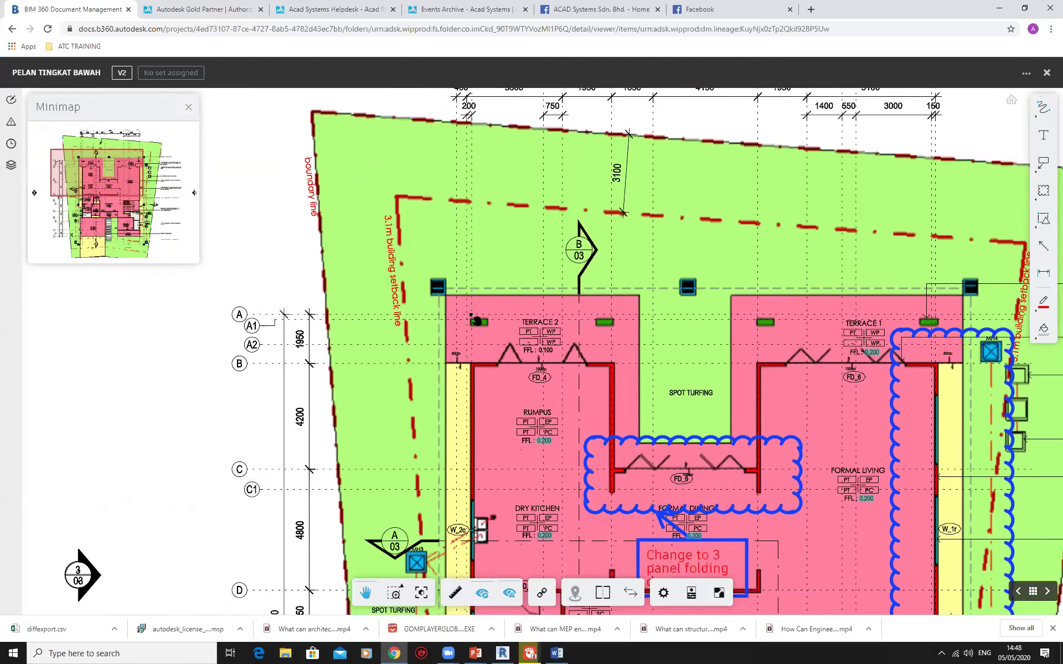
pyautogui.scroll(3, 460, 317)
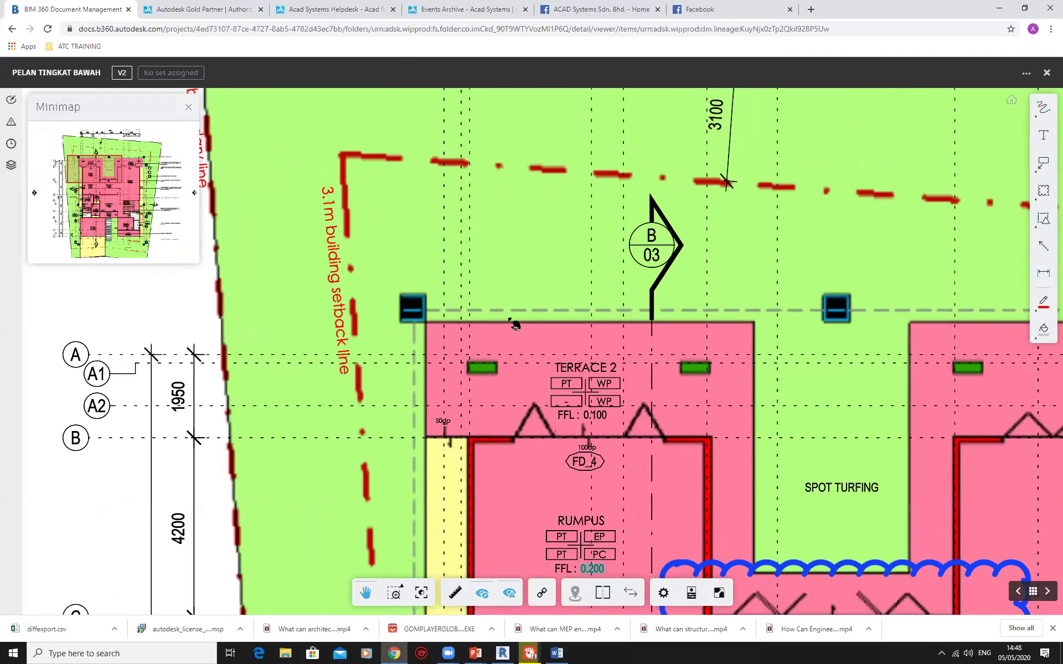
pyautogui.scroll(-2, 548, 347)
pyautogui.moveTo(548, 349); pyautogui.dragTo(295, 304)
pyautogui.moveTo(609, 301); pyautogui.dragTo(304, 278)
pyautogui.moveTo(752, 228); pyautogui.dragTo(630, 248)
pyautogui.moveTo(386, 413); pyautogui.dragTo(690, 320)
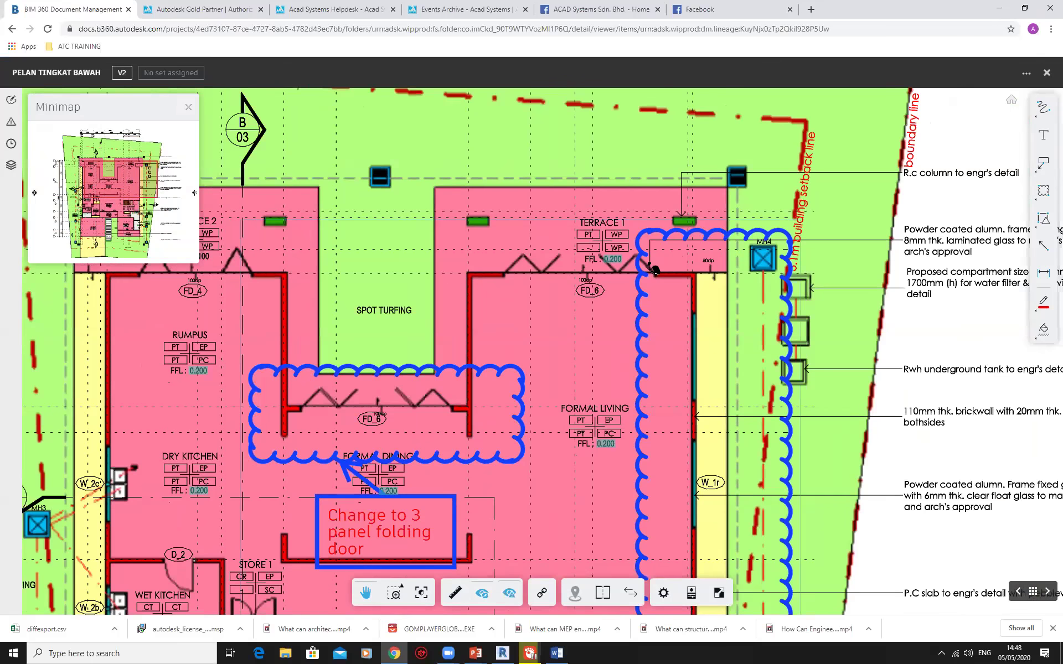
pyautogui.scroll(-1, 704, 239)
pyautogui.scroll(-4, 547, 333)
pyautogui.scroll(-2, 540, 386)
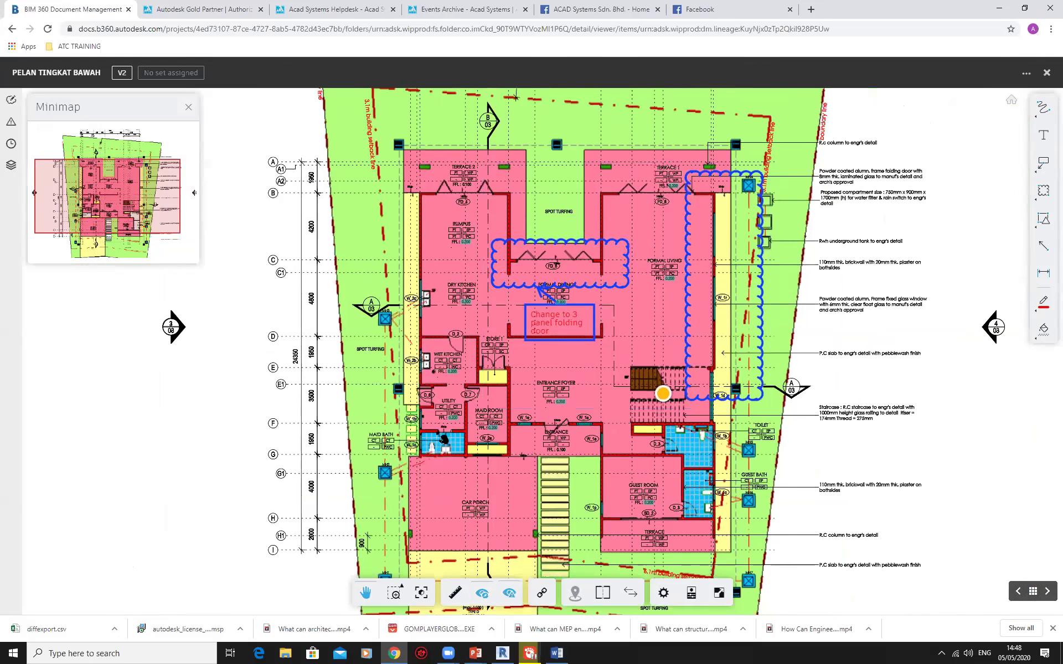
# Examine the car porch, entrance and guest room, and return to the folding-door markup at the formal dining area
pyautogui.moveTo(444, 439); pyautogui.dragTo(412, 359)
pyautogui.scroll(1, 413, 358)
pyautogui.scroll(5, 422, 369)
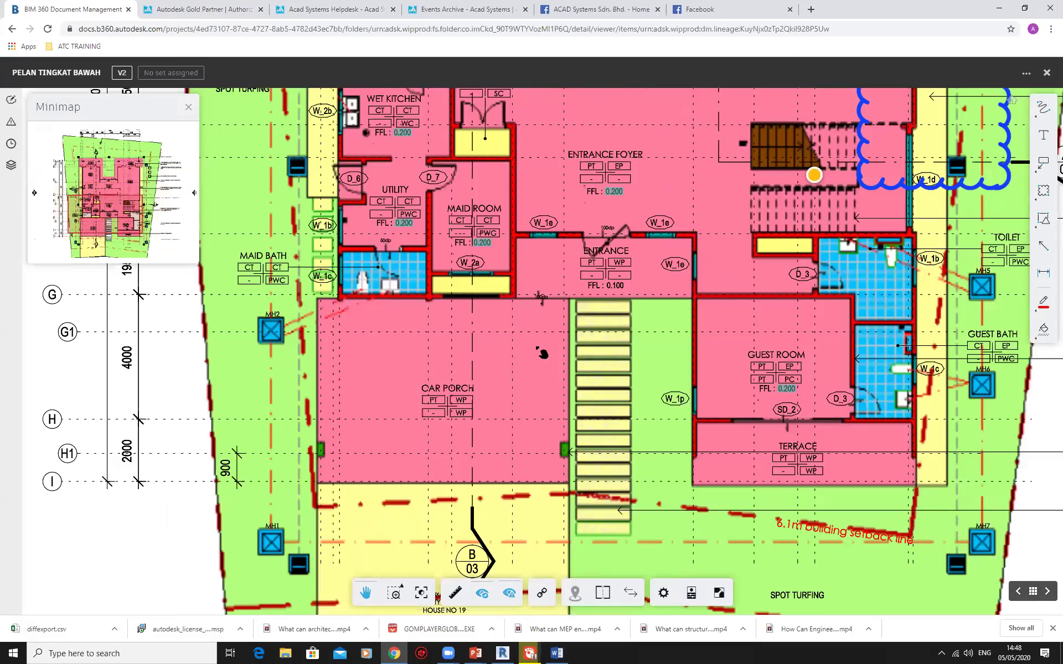
pyautogui.moveTo(766, 279); pyautogui.dragTo(631, 364)
pyautogui.scroll(-2, 745, 283)
pyautogui.moveTo(817, 182); pyautogui.dragTo(634, 332)
pyautogui.moveTo(571, 211); pyautogui.dragTo(615, 336)
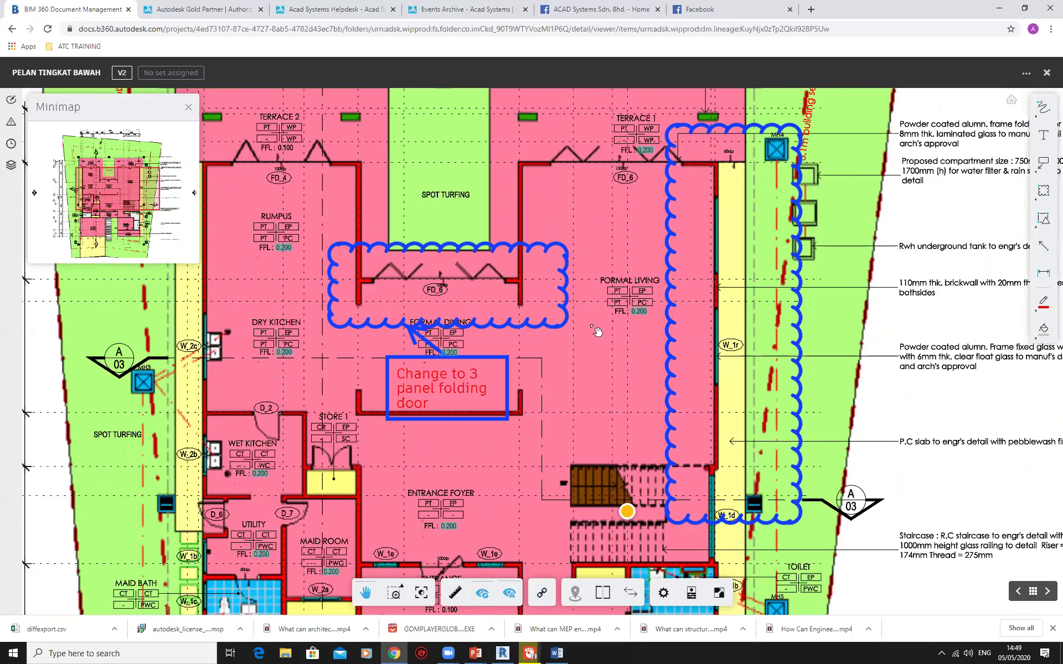
# Draw a cloud markup around the maid bath and the adjoining area below the maid room
pyautogui.scroll(-5, 678, 301)
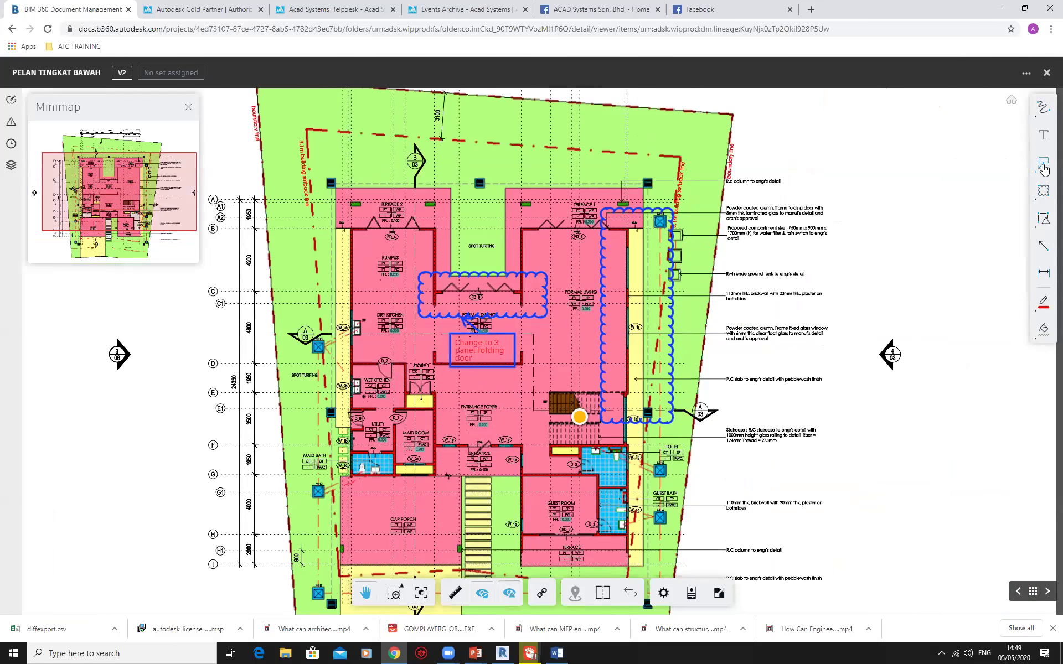
pyautogui.click(1043, 192)
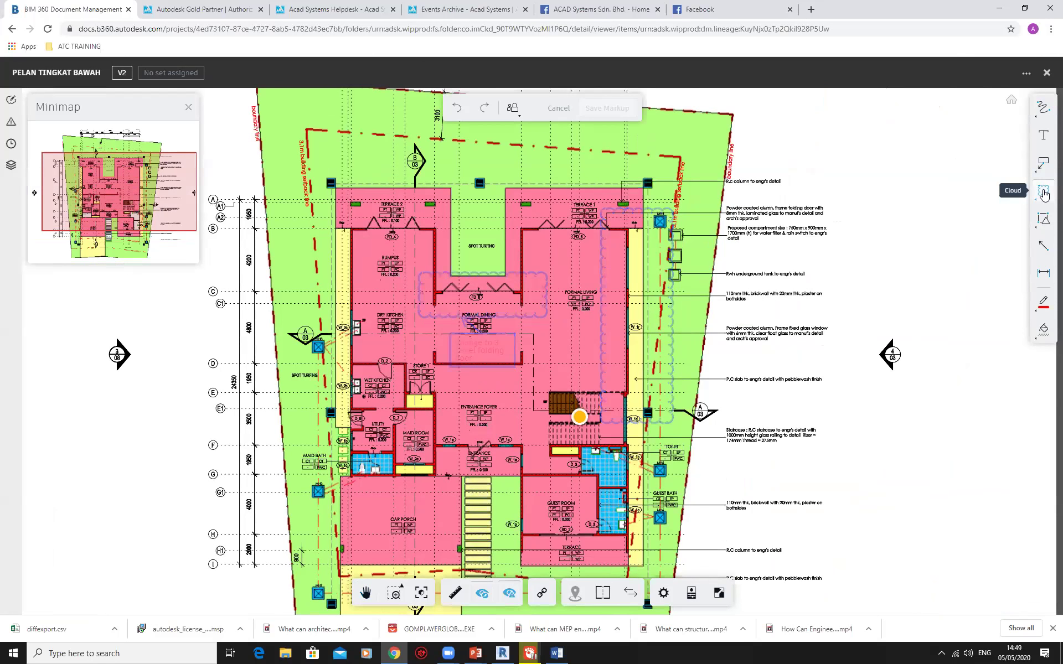
pyautogui.moveTo(472, 556); pyautogui.dragTo(505, 391, button='middle')
pyautogui.scroll(4, 333, 274)
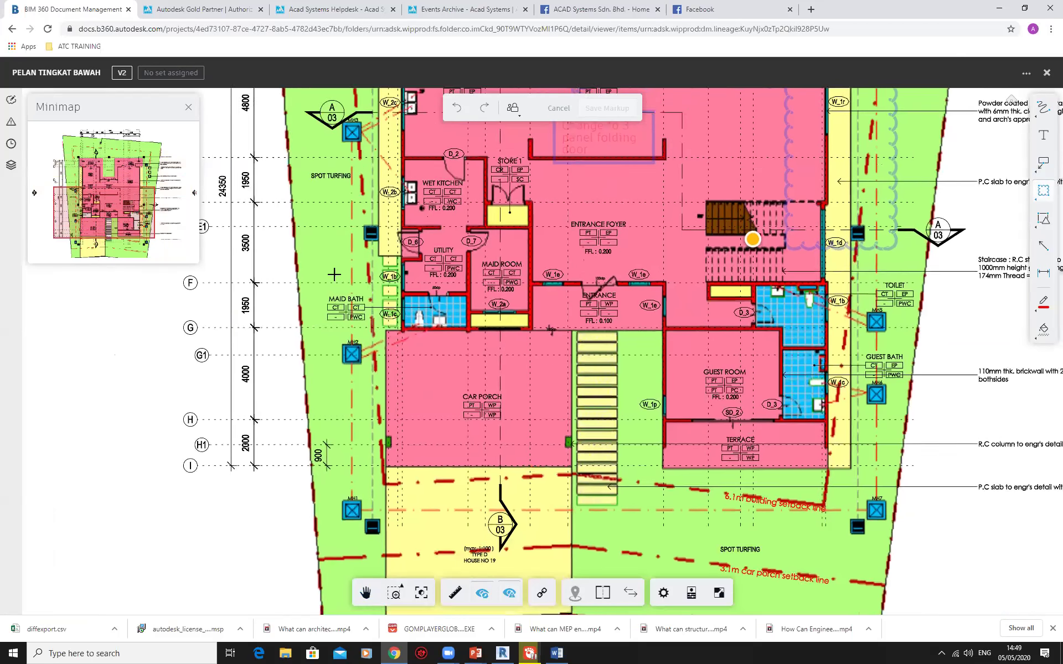
pyautogui.scroll(3, 343, 264)
pyautogui.moveTo(343, 264); pyautogui.dragTo(558, 381)
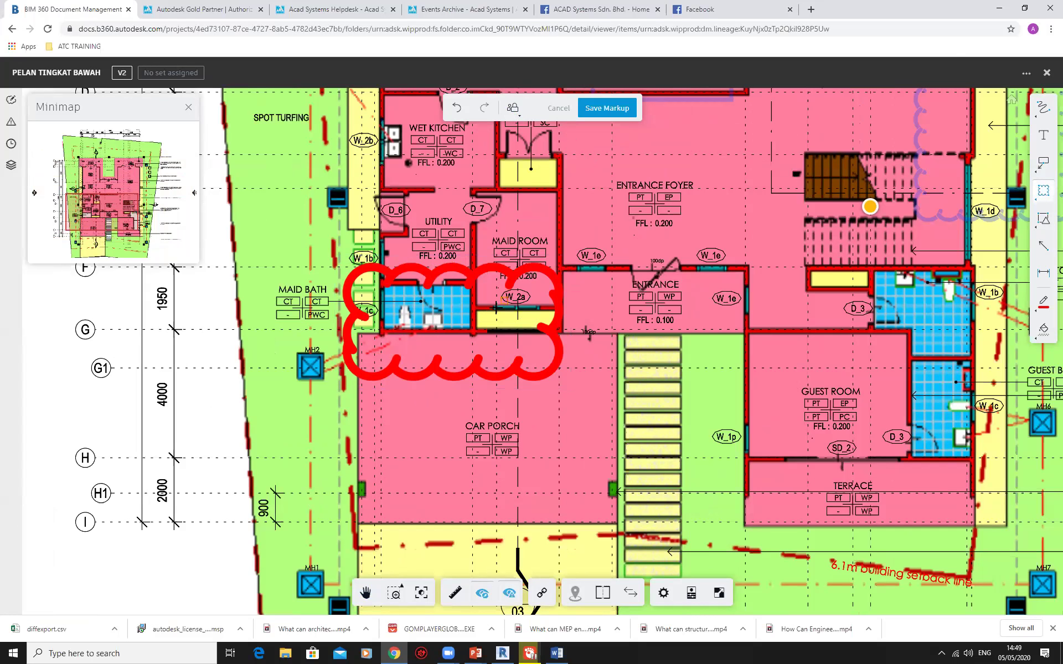
# Add the text markup "enlarge the washroom" and position it just below the cloud, over the car porch
pyautogui.click(1045, 143)
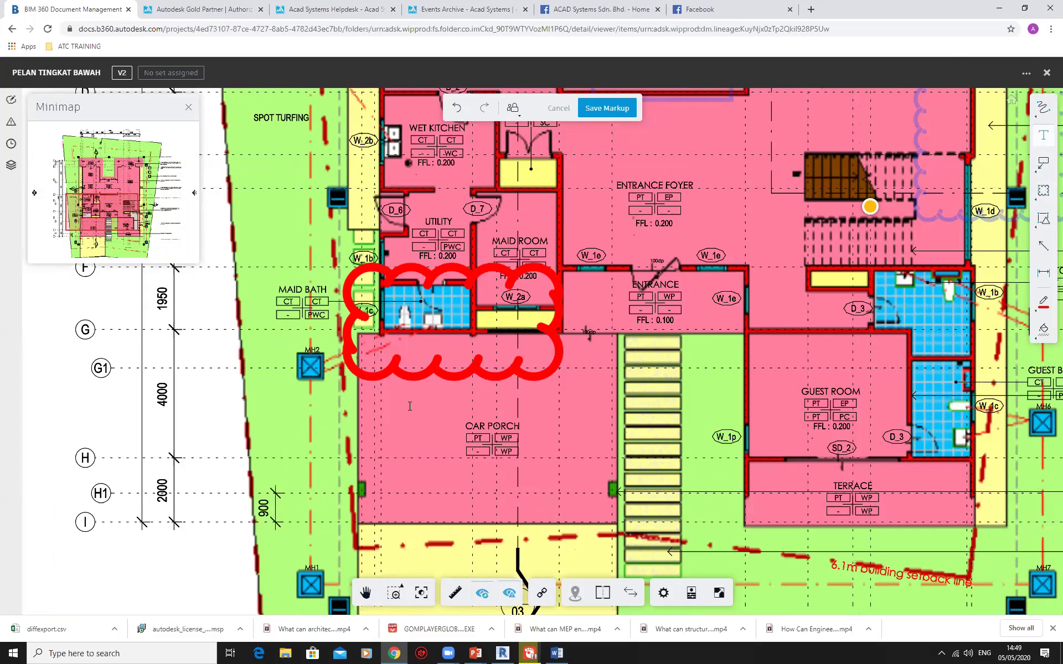
pyautogui.click(488, 416)
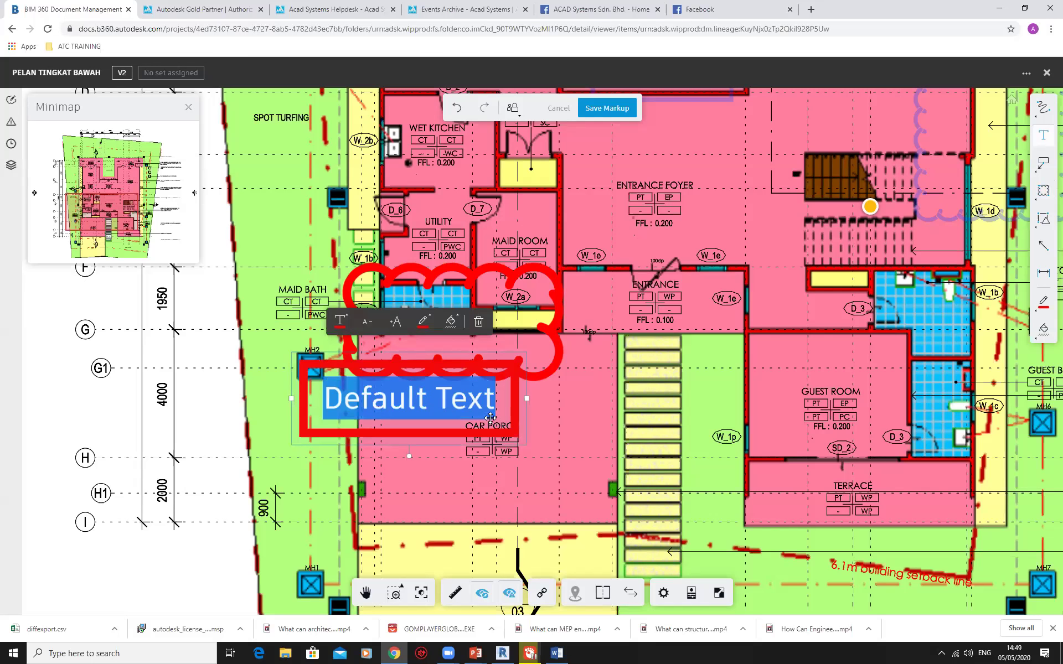
pyautogui.write('enlarge the was')
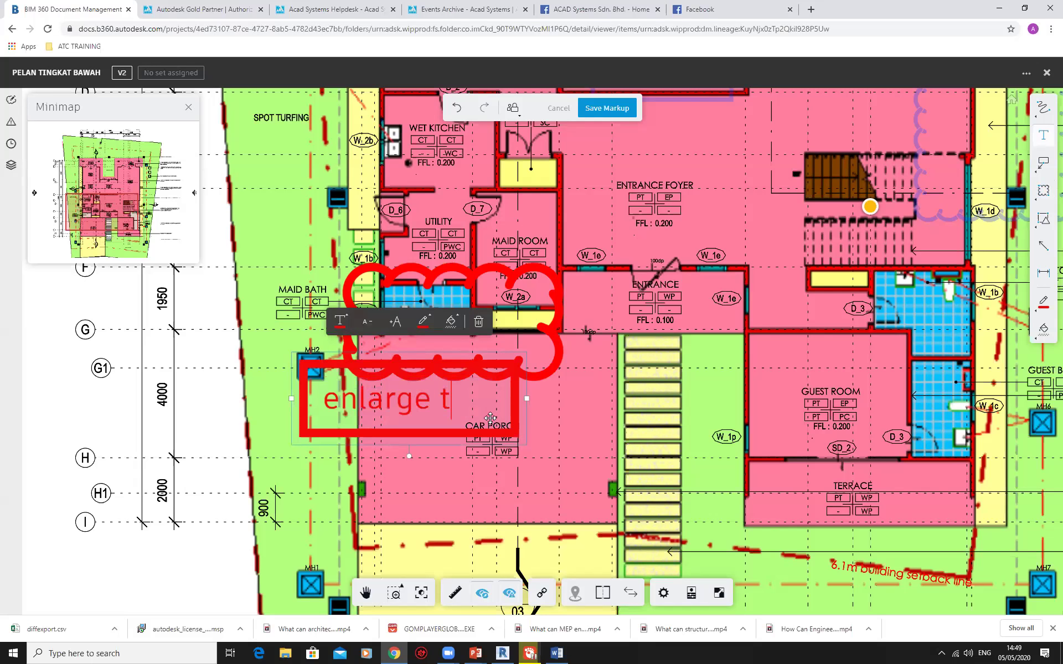
pyautogui.write('hroom')
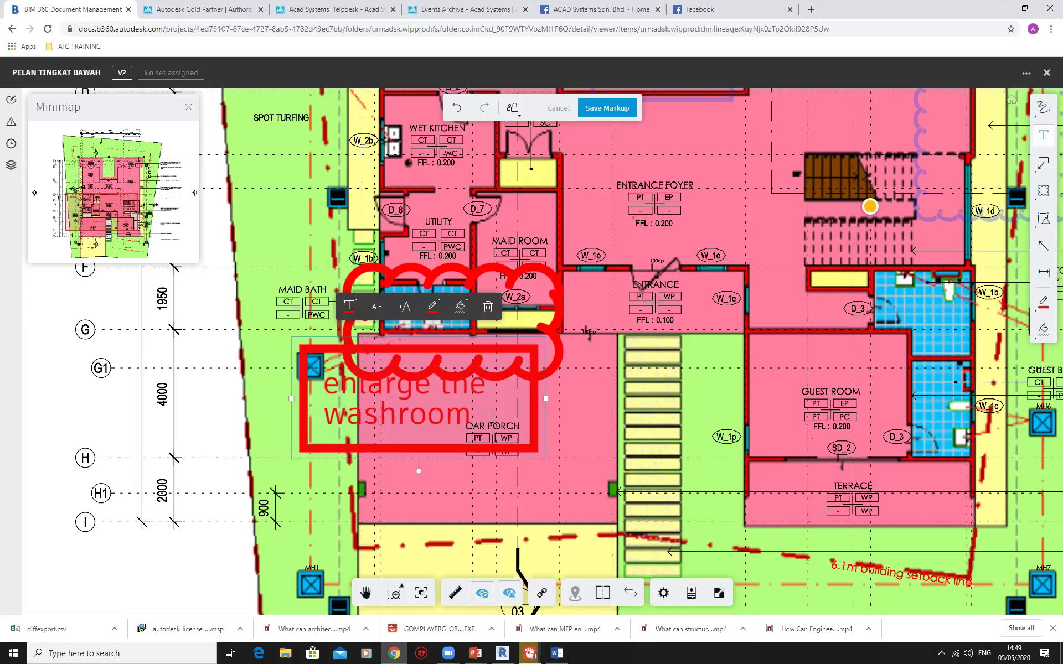
pyautogui.click(592, 452)
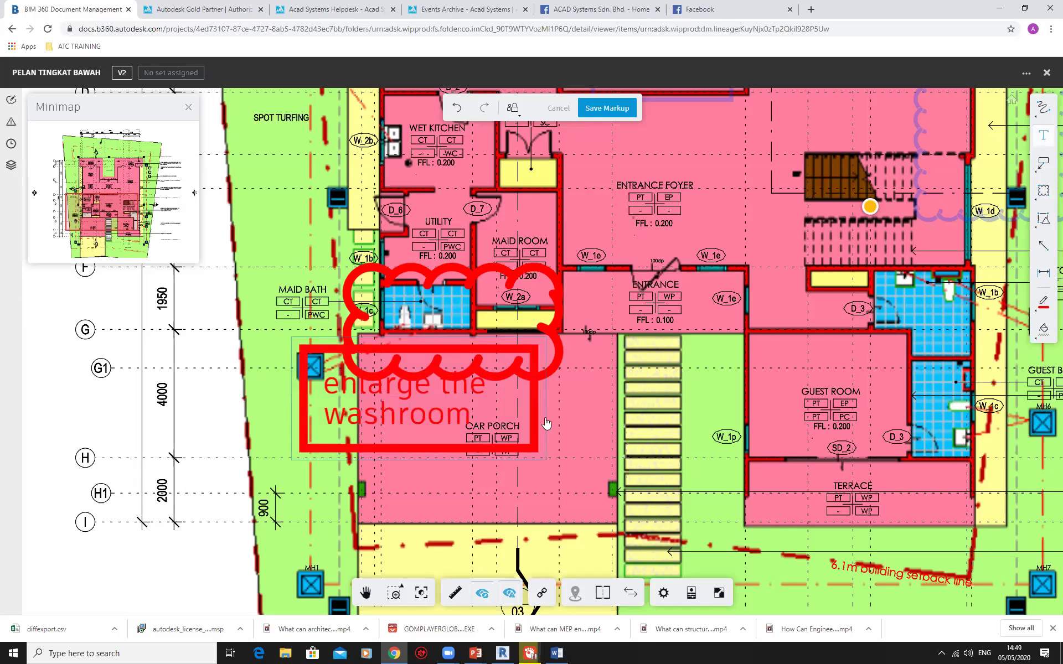
pyautogui.click(537, 409)
pyautogui.moveTo(535, 404); pyautogui.dragTo(577, 448)
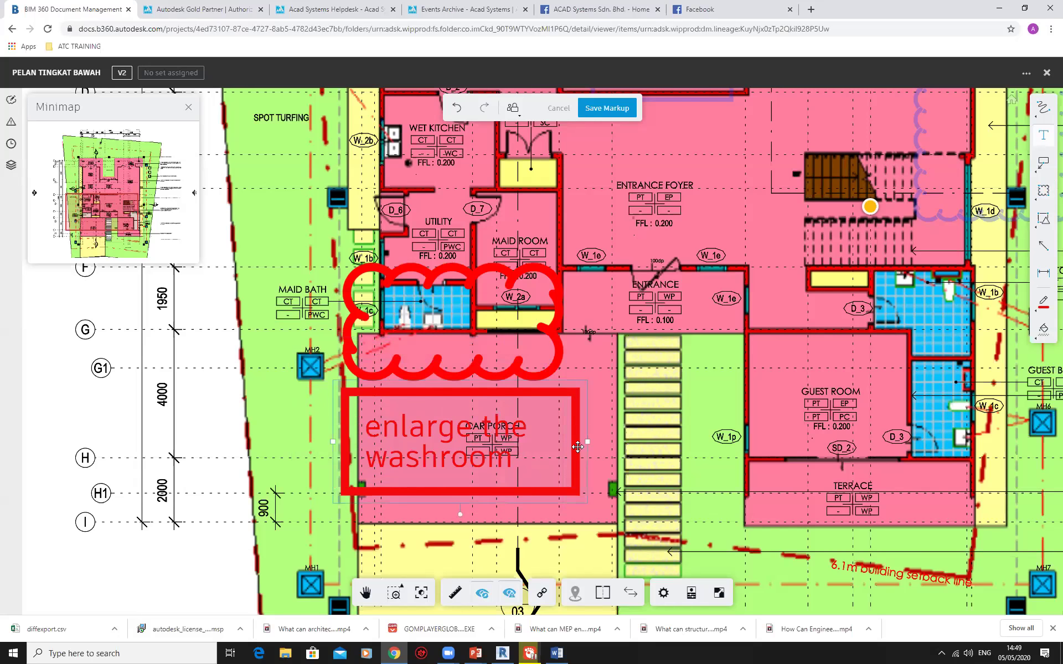
# Reduce the washroom note's text size and set both its border and its text colour to blue
pyautogui.click(419, 351)
pyautogui.click(420, 354)
pyautogui.click(420, 354)
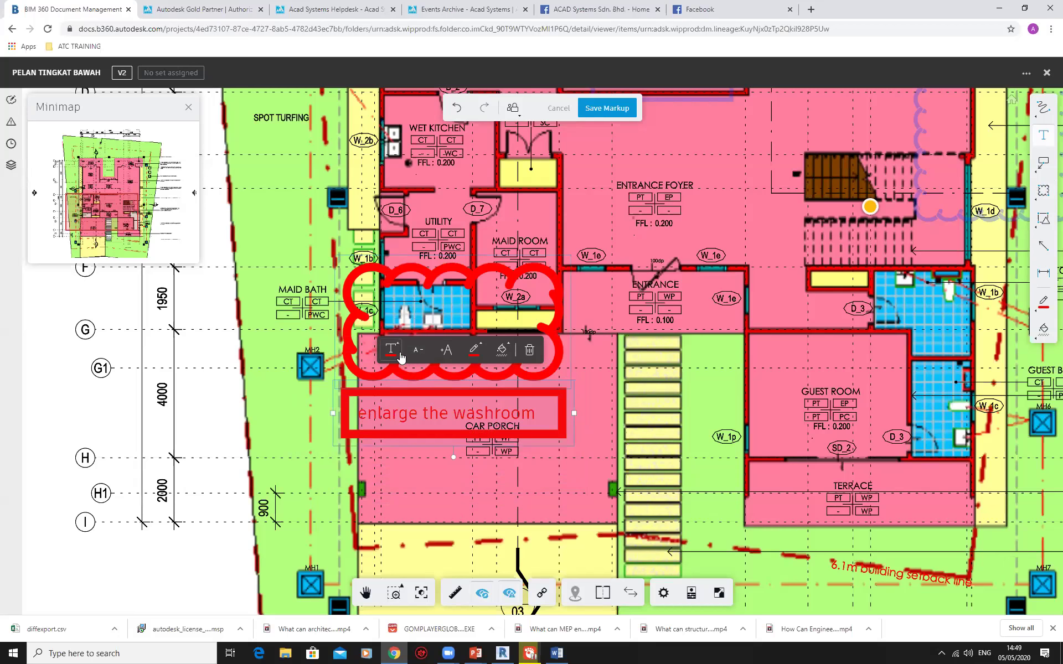
pyautogui.click(473, 350)
pyautogui.click(452, 217)
pyautogui.click(384, 350)
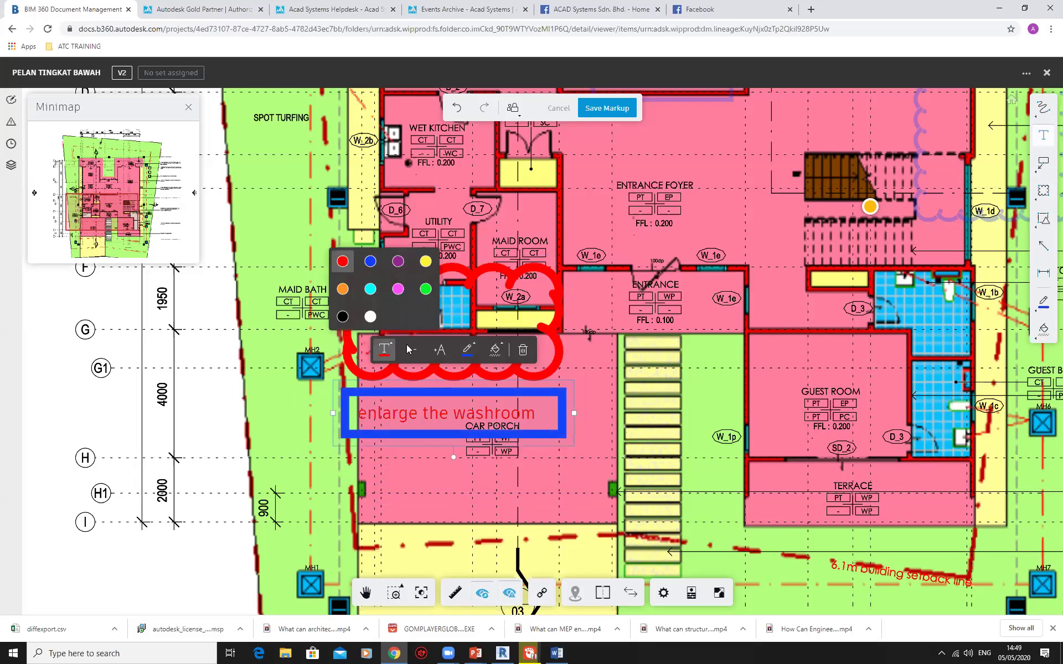
pyautogui.click(370, 261)
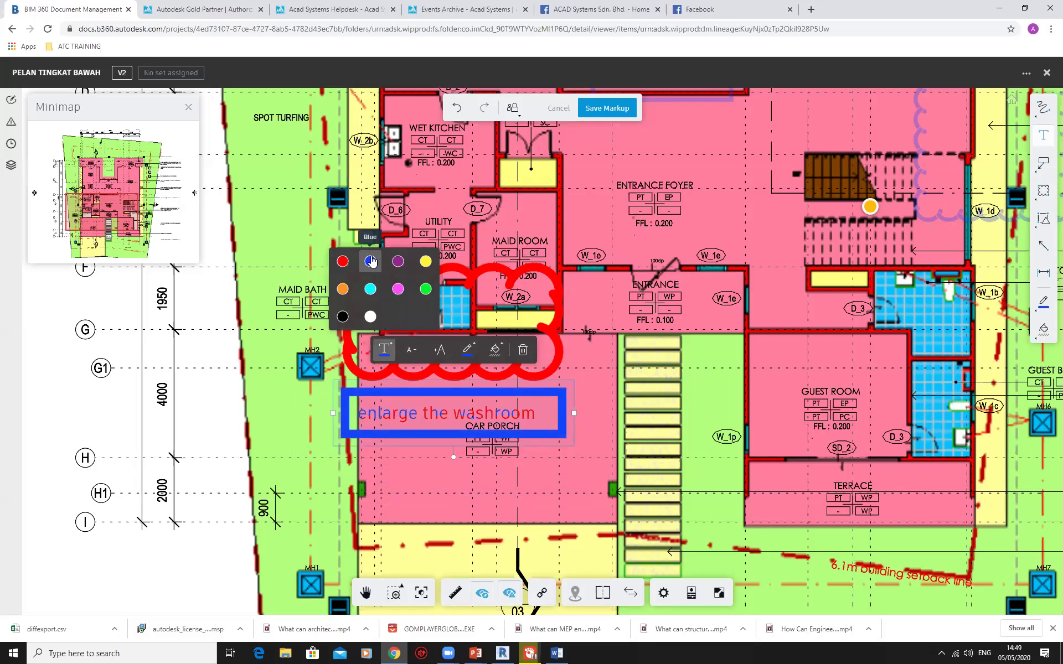
# Set the maid bath cloud's outline to blue with a line thickness of 4, and save the markup
pyautogui.click(556, 355)
pyautogui.click(428, 225)
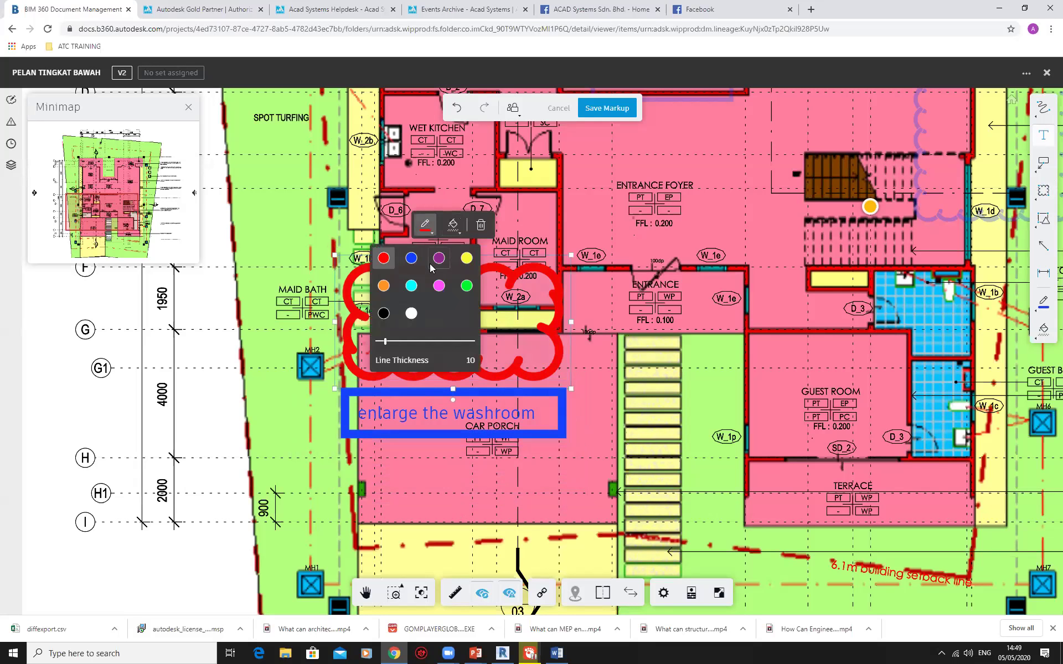
pyautogui.moveTo(386, 344); pyautogui.dragTo(382, 345)
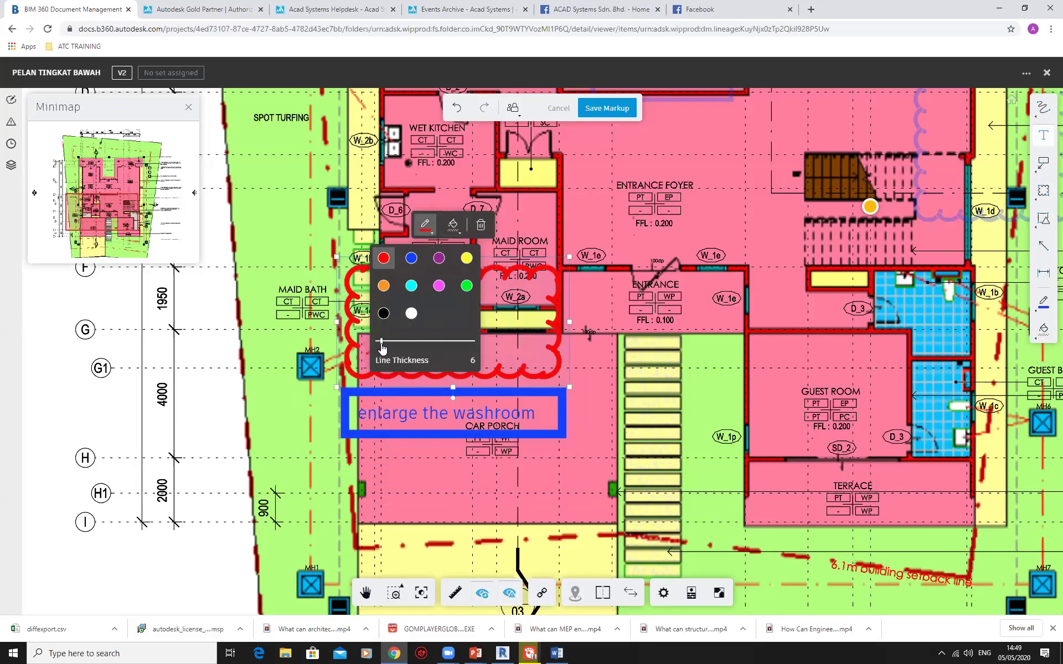
pyautogui.click(411, 258)
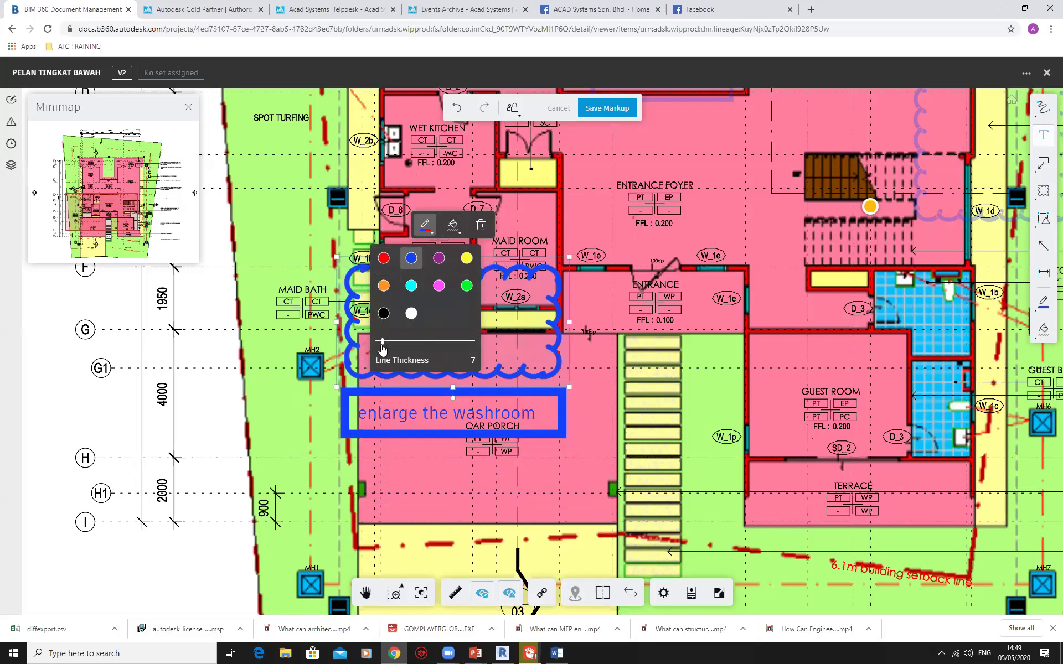
pyautogui.moveTo(382, 345); pyautogui.dragTo(379, 345)
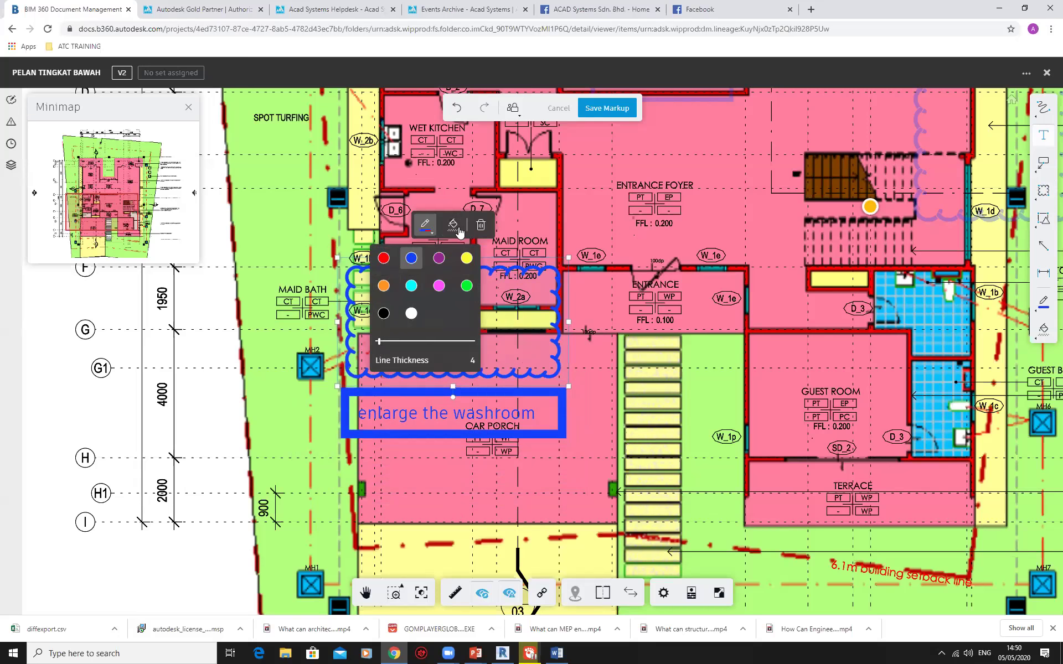
pyautogui.click(621, 347)
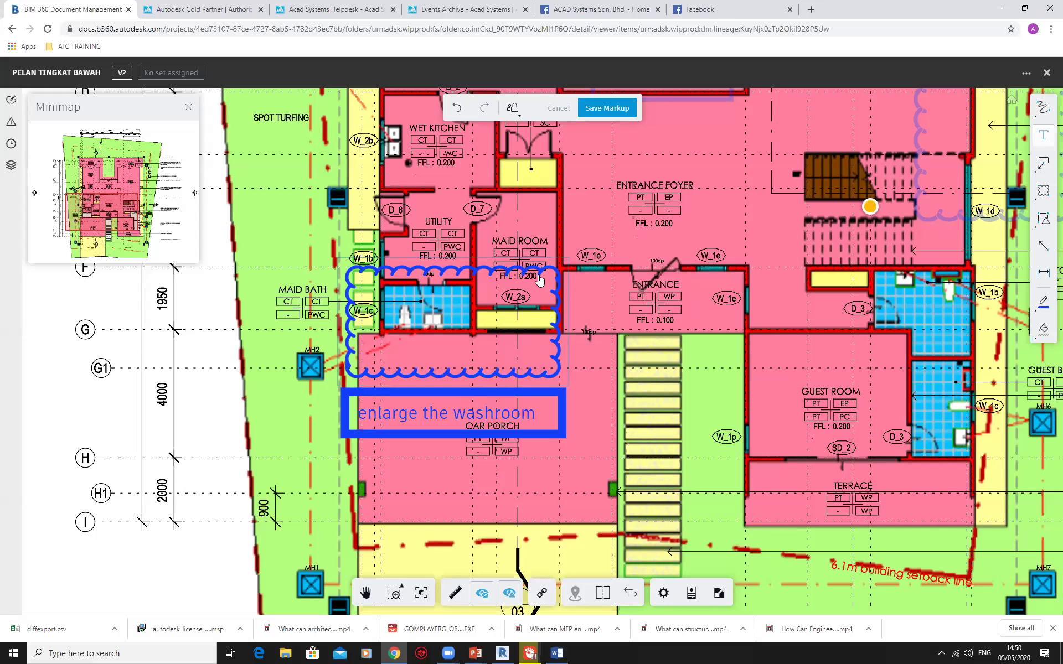
pyautogui.click(607, 109)
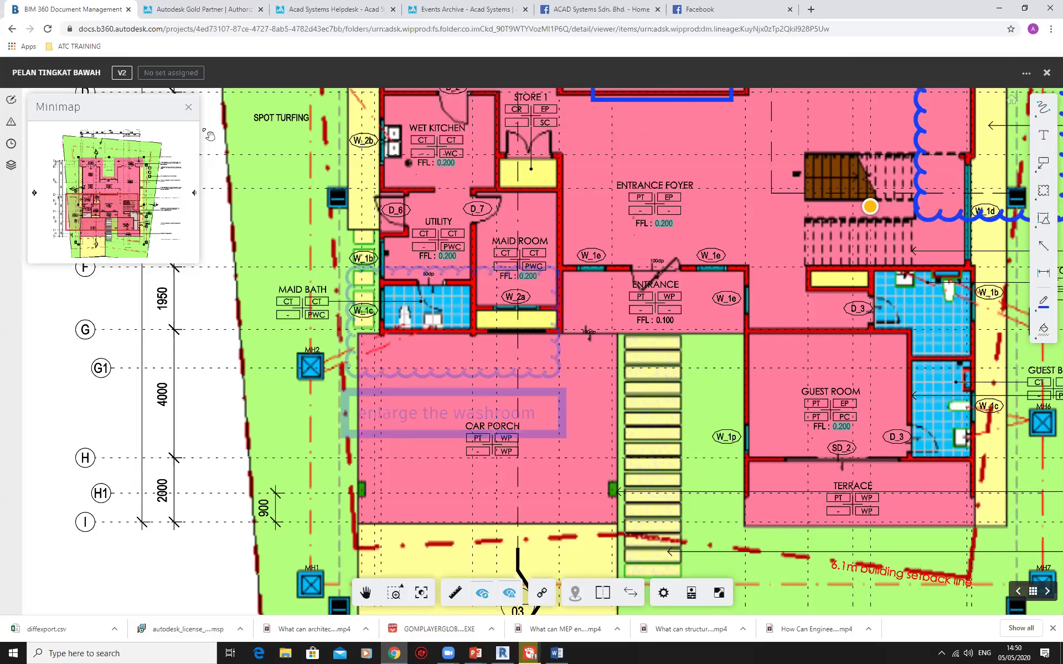
# Publish the private markup containing the washroom note so that all project members can see it
pyautogui.click(11, 100)
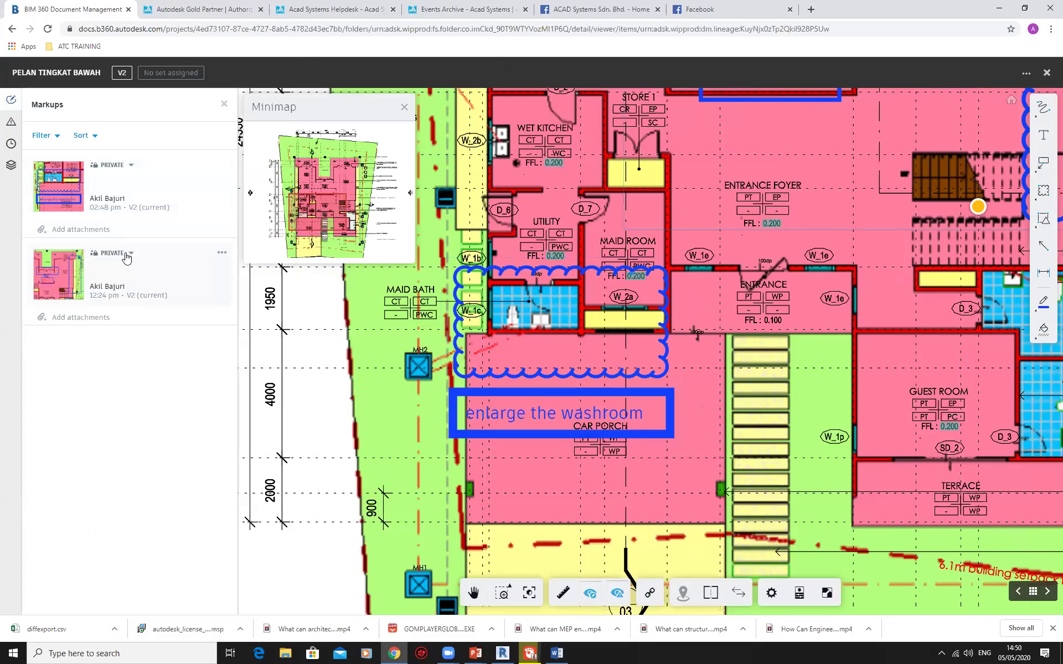
pyautogui.click(127, 166)
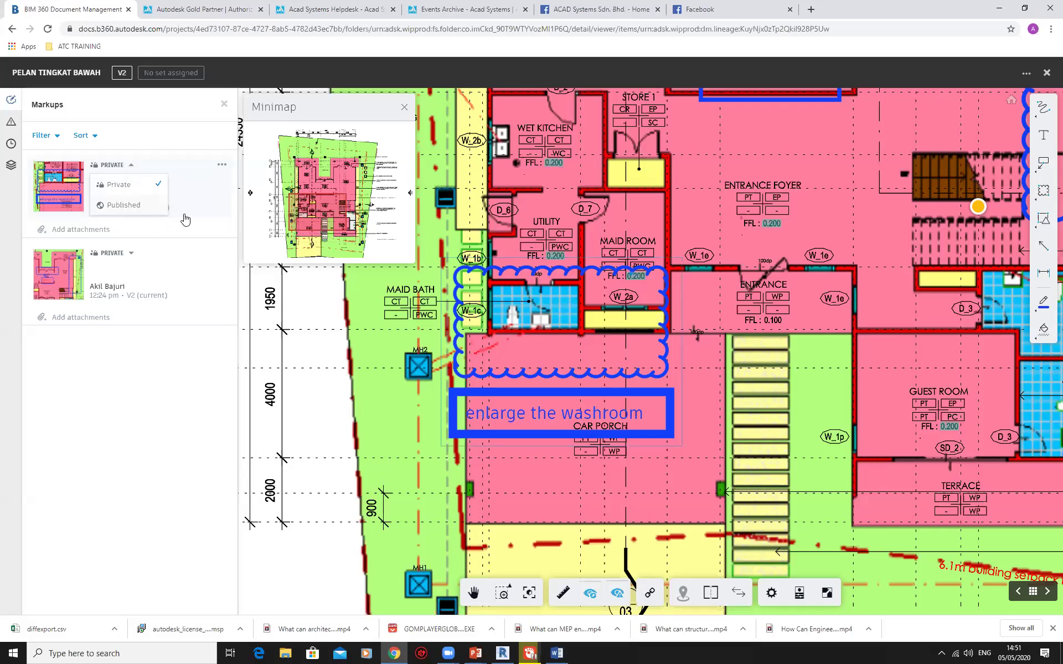
pyautogui.click(132, 206)
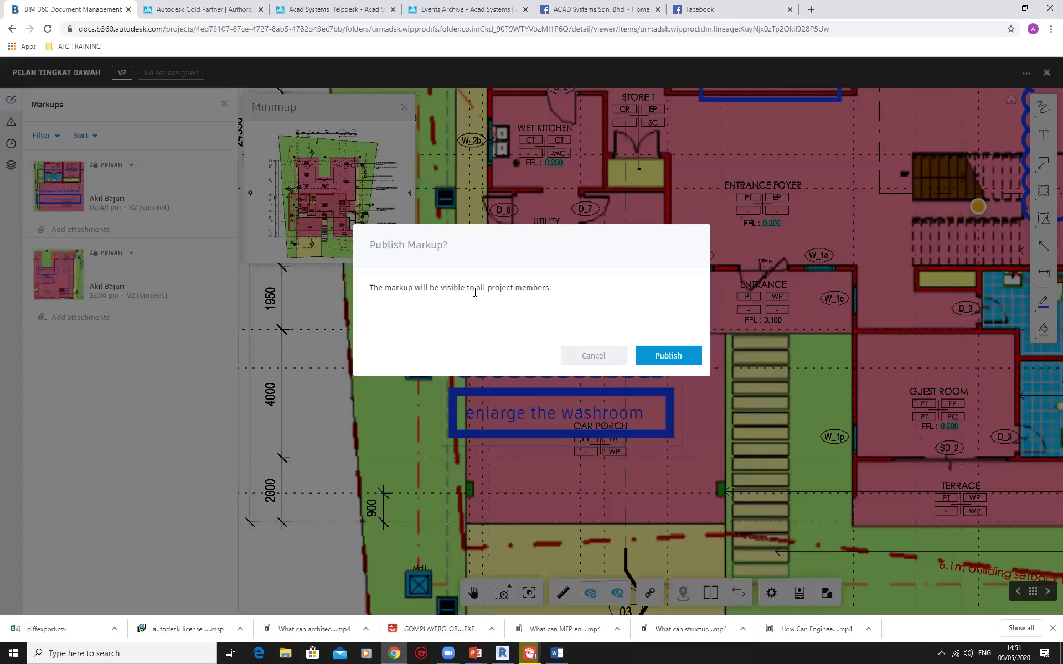
pyautogui.click(665, 358)
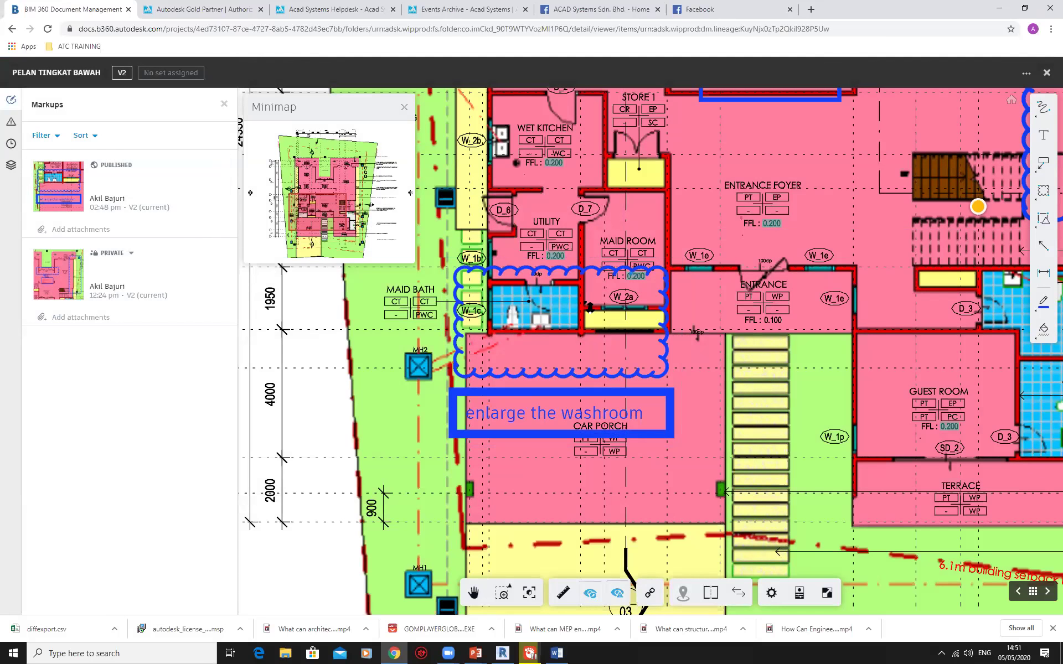
pyautogui.scroll(-5, 589, 306)
pyautogui.scroll(3, 589, 347)
pyautogui.moveTo(340, 319); pyautogui.dragTo(426, 336)
pyautogui.moveTo(576, 294)
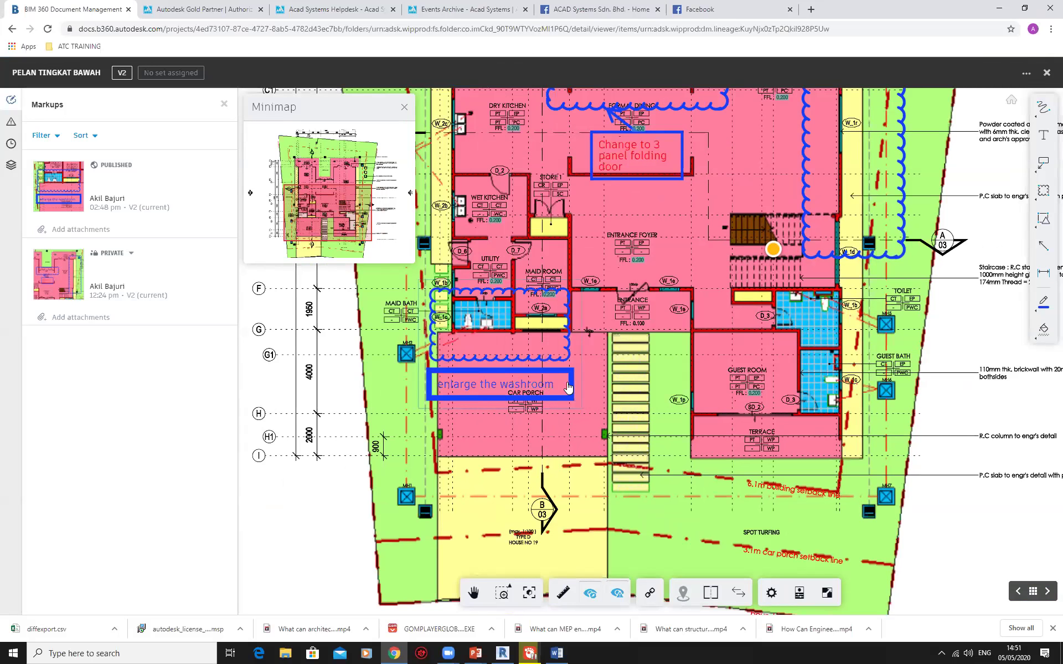
pyautogui.moveTo(622, 349)
pyautogui.mouseDown()
pyautogui.moveTo(571, 362)
pyautogui.moveTo(579, 379)
pyautogui.moveTo(590, 368)
pyautogui.mouseUp()
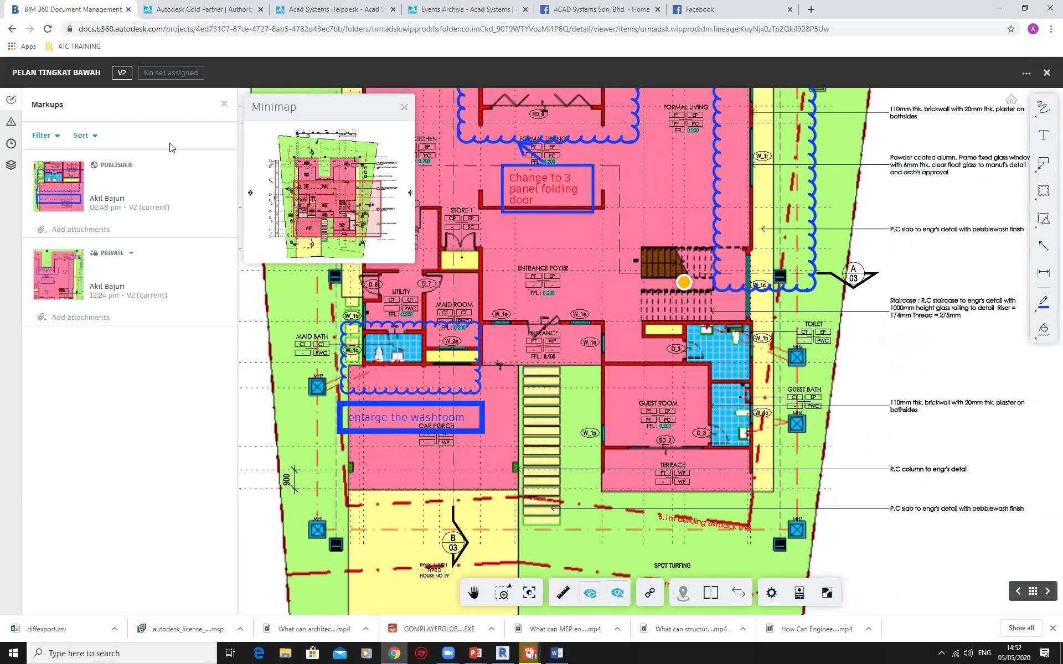
pyautogui.click(11, 123)
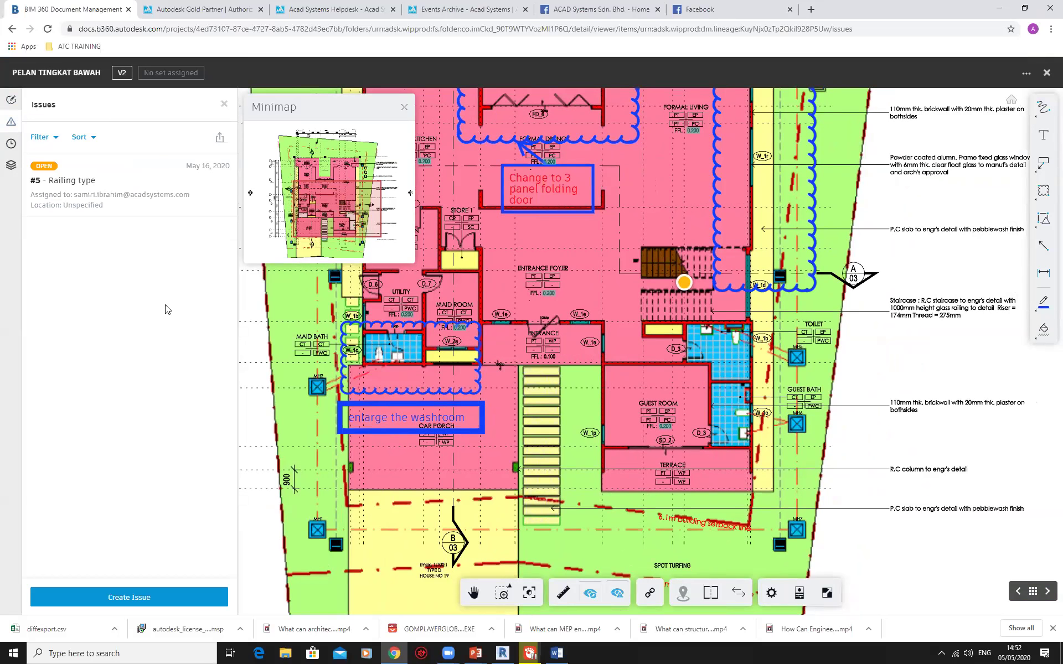
pyautogui.click(136, 597)
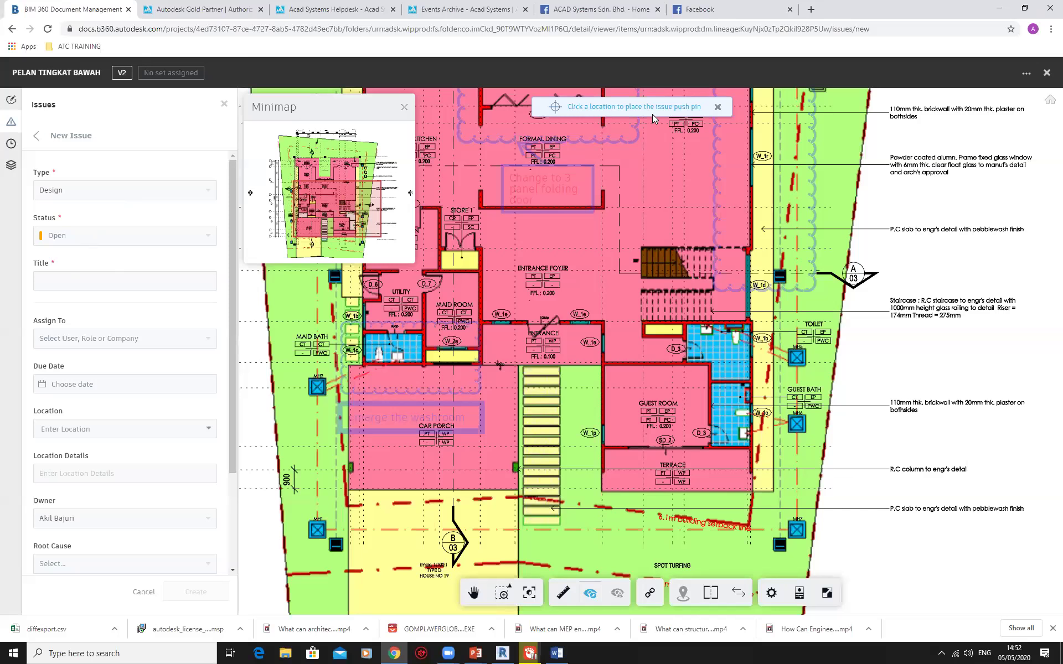
pyautogui.click(718, 107)
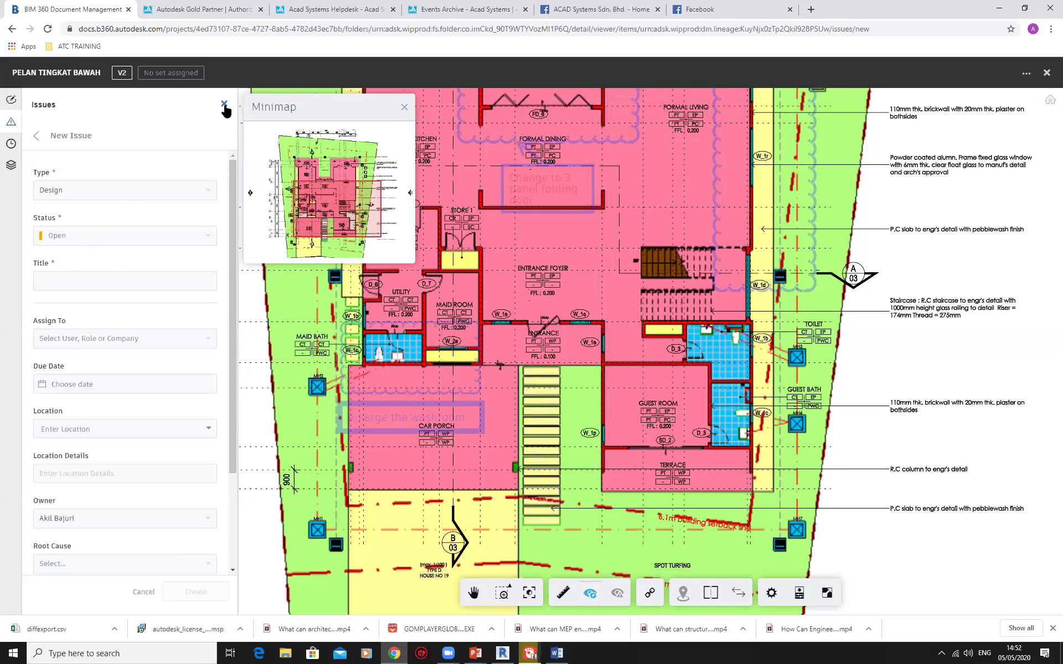
pyautogui.click(11, 122)
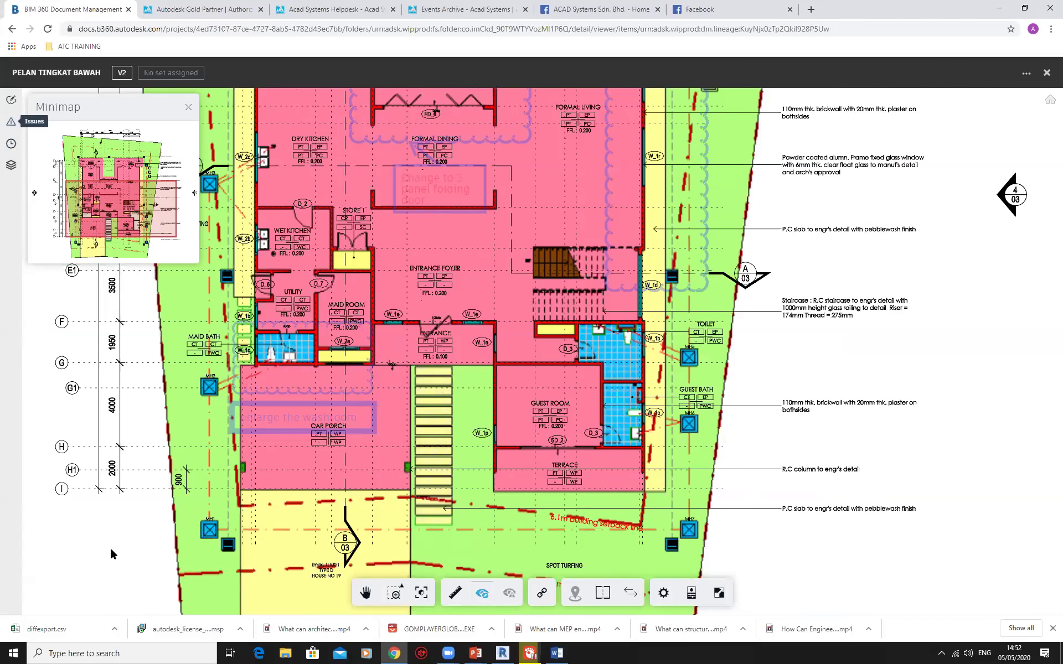
# Start a new issue and place its push pin in the wet kitchen on the ground-floor plan
pyautogui.click(11, 122)
pyautogui.click(126, 596)
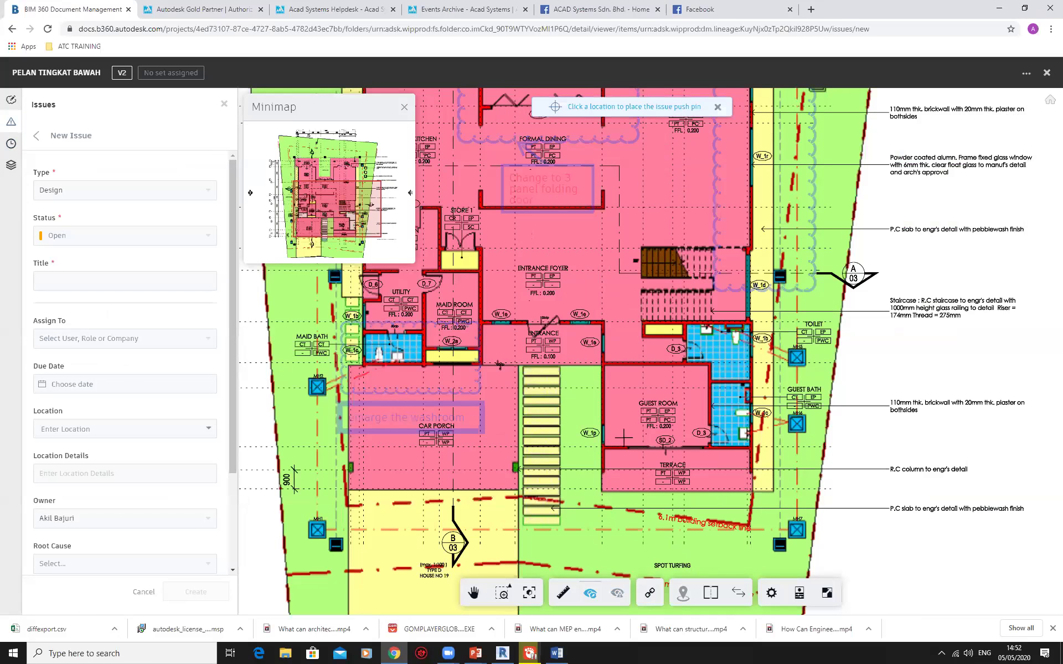
pyautogui.moveTo(603, 388)
pyautogui.mouseDown(button='middle')
pyautogui.moveTo(660, 435)
pyautogui.moveTo(721, 460)
pyautogui.mouseUp(button='middle')
pyautogui.scroll(5, 512, 306)
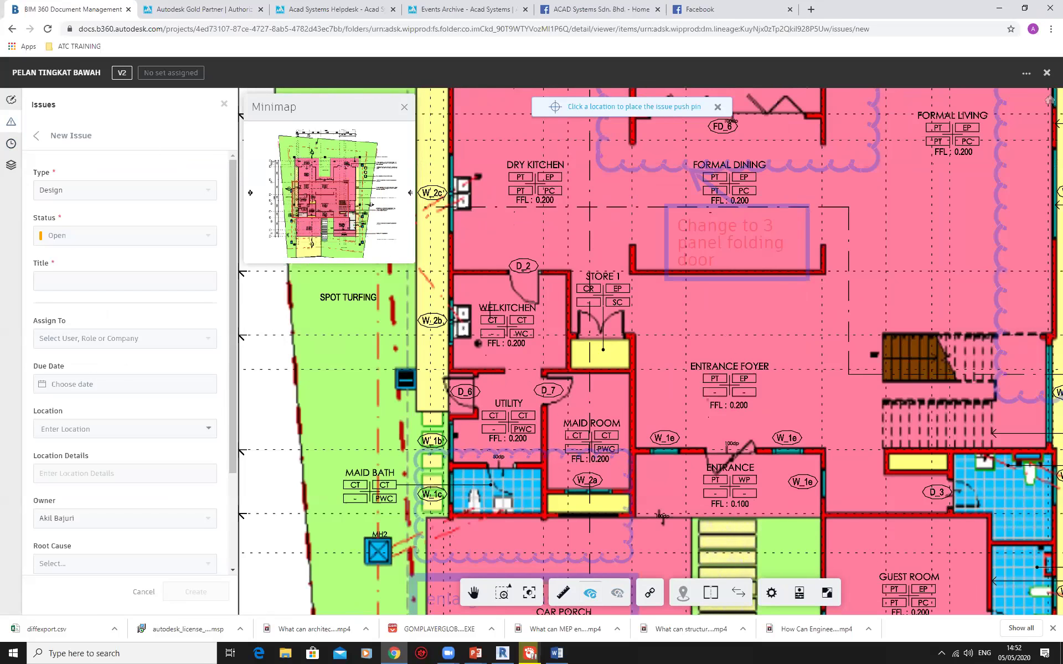
pyautogui.click(499, 310)
# Title the issue "Kitchen Finishes" and assign it to the project member listed under the Malaysia company
pyautogui.scroll(-3, 897, 412)
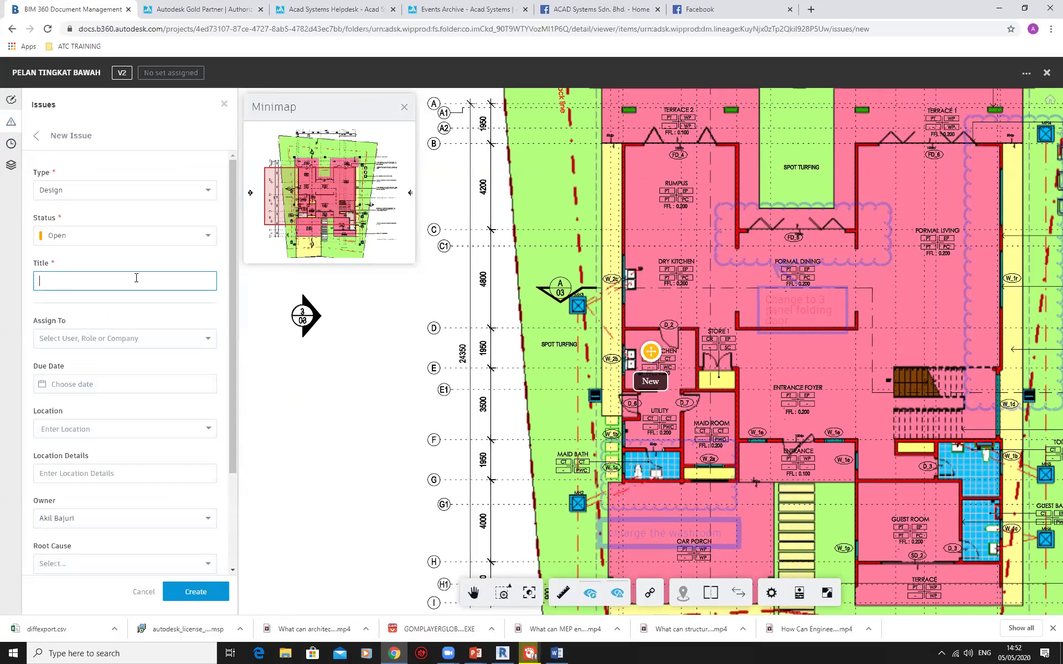
pyautogui.write('Kitchen Finishes')
pyautogui.click(58, 338)
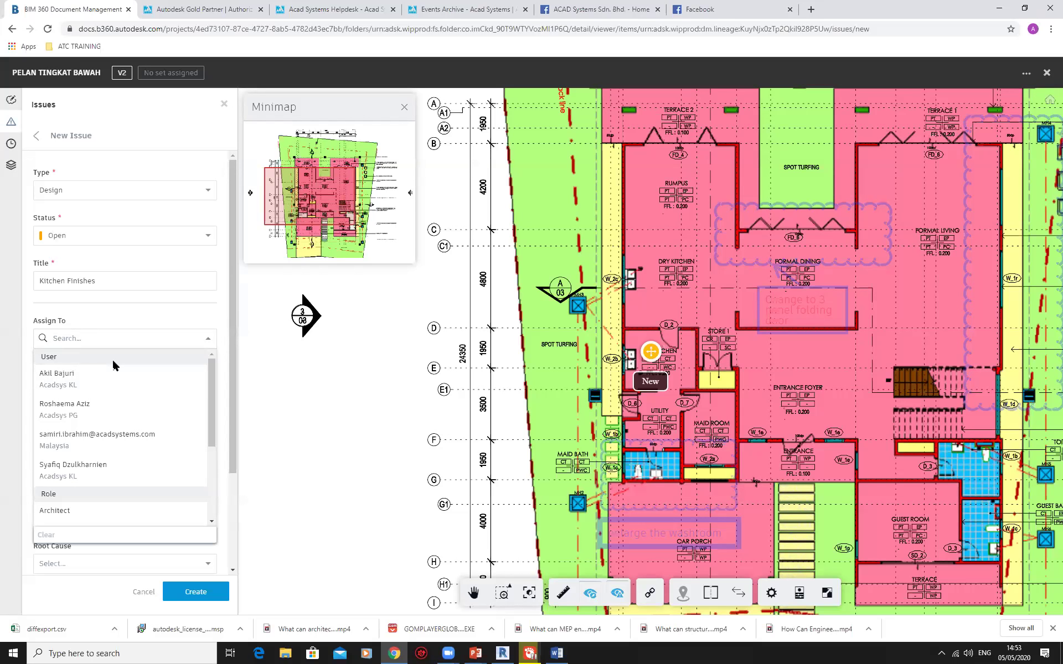
pyautogui.click(77, 439)
# Set the due date of the kitchen issue to May 10, 2020
pyautogui.click(140, 385)
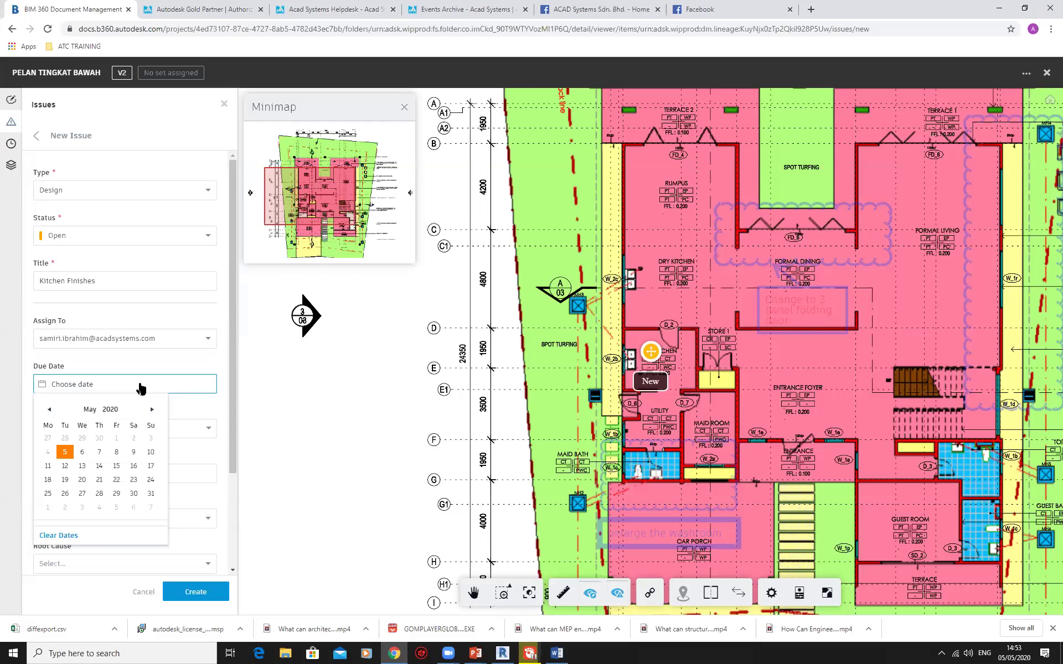
pyautogui.click(148, 457)
pyautogui.click(115, 427)
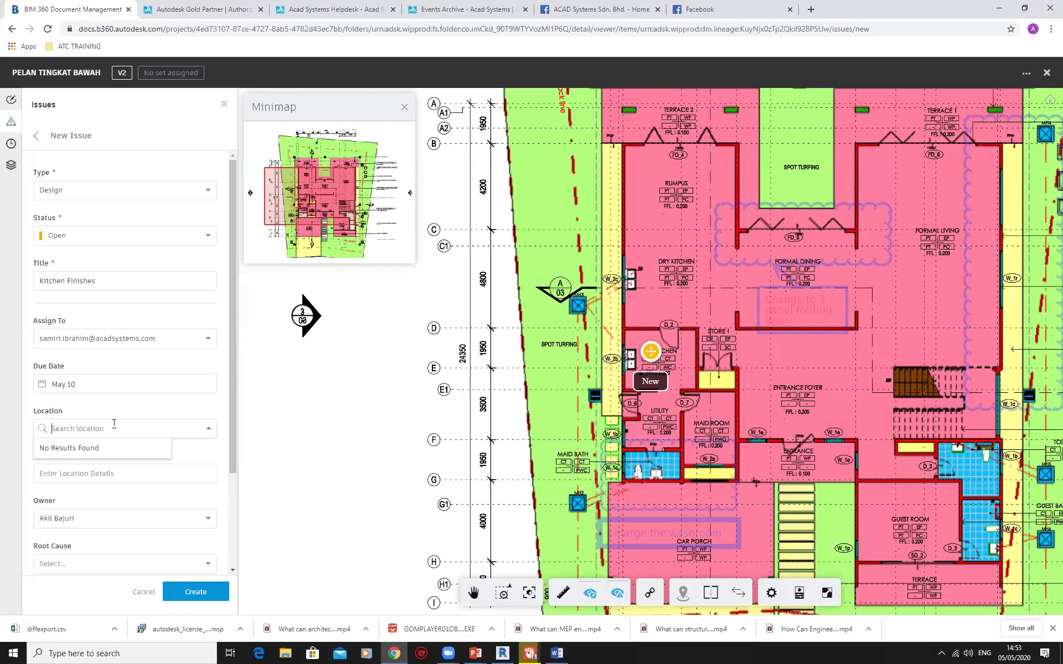
pyautogui.click(119, 408)
pyautogui.click(101, 475)
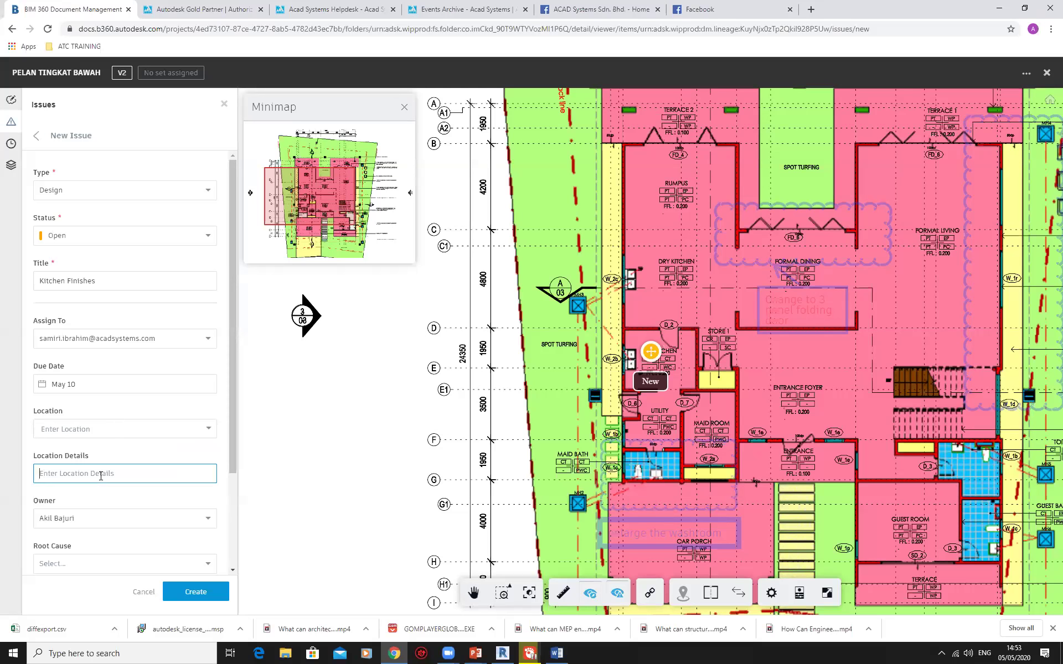
# Set the root cause of the kitchen issue to Incomplete Work from the Quality category
pyautogui.scroll(-3, 100, 475)
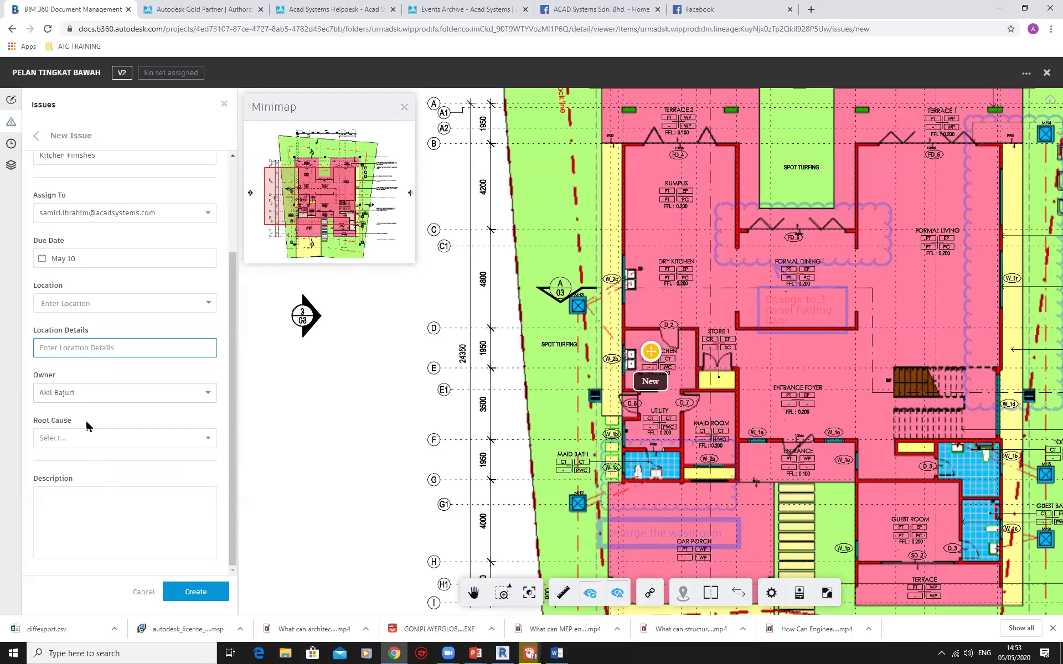
pyautogui.click(83, 438)
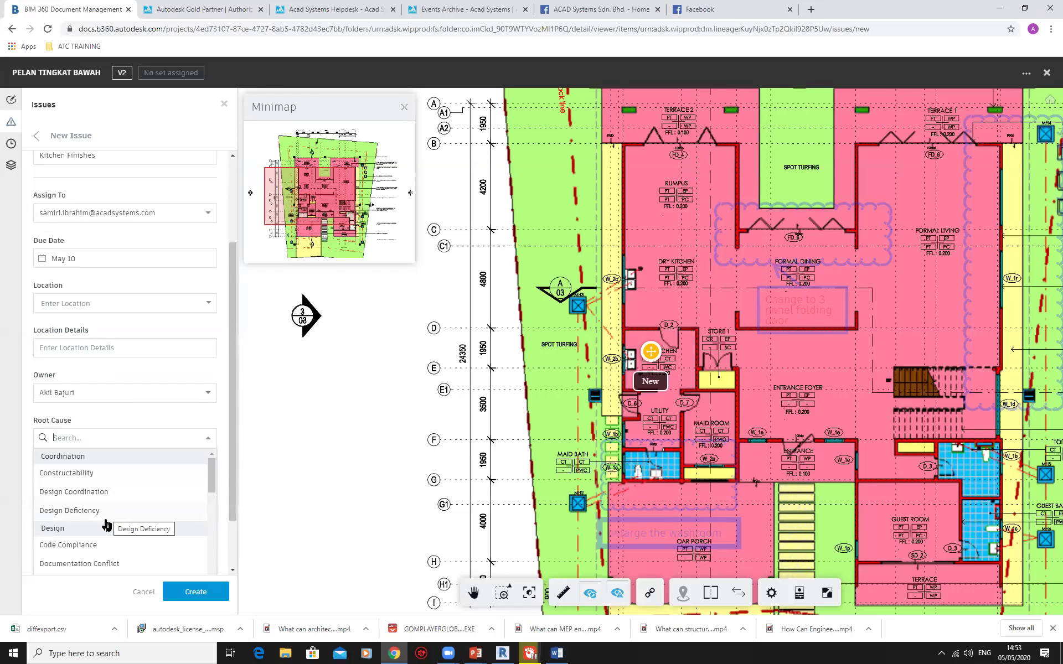
pyautogui.scroll(1, 96, 494)
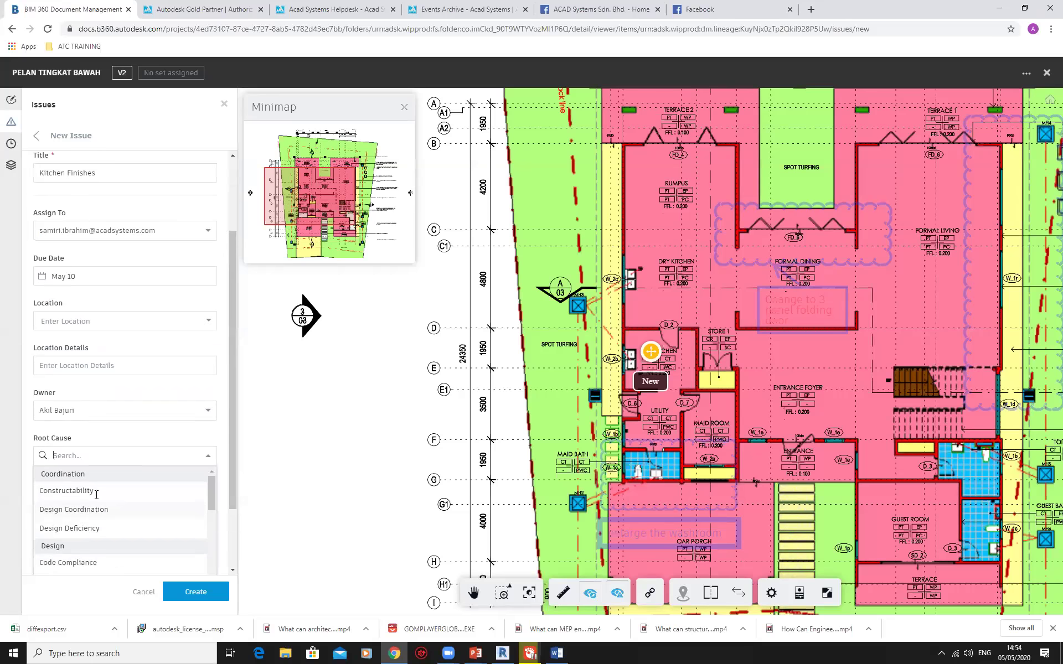
pyautogui.scroll(-2, 97, 494)
pyautogui.scroll(-1, 233, 477)
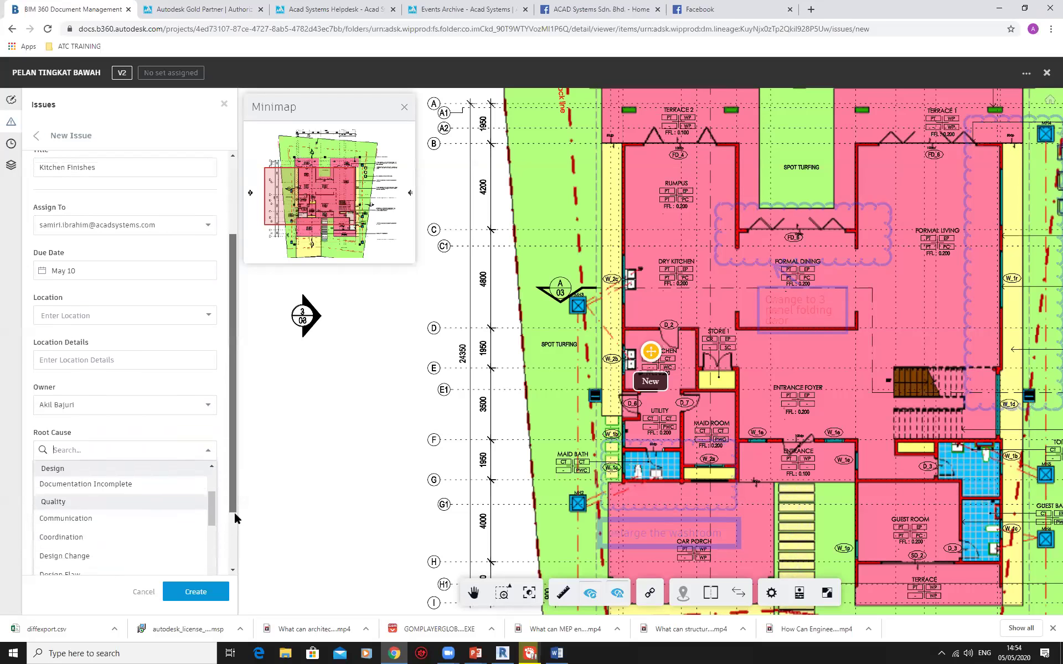
pyautogui.scroll(-1, 234, 512)
pyautogui.scroll(-1, 101, 515)
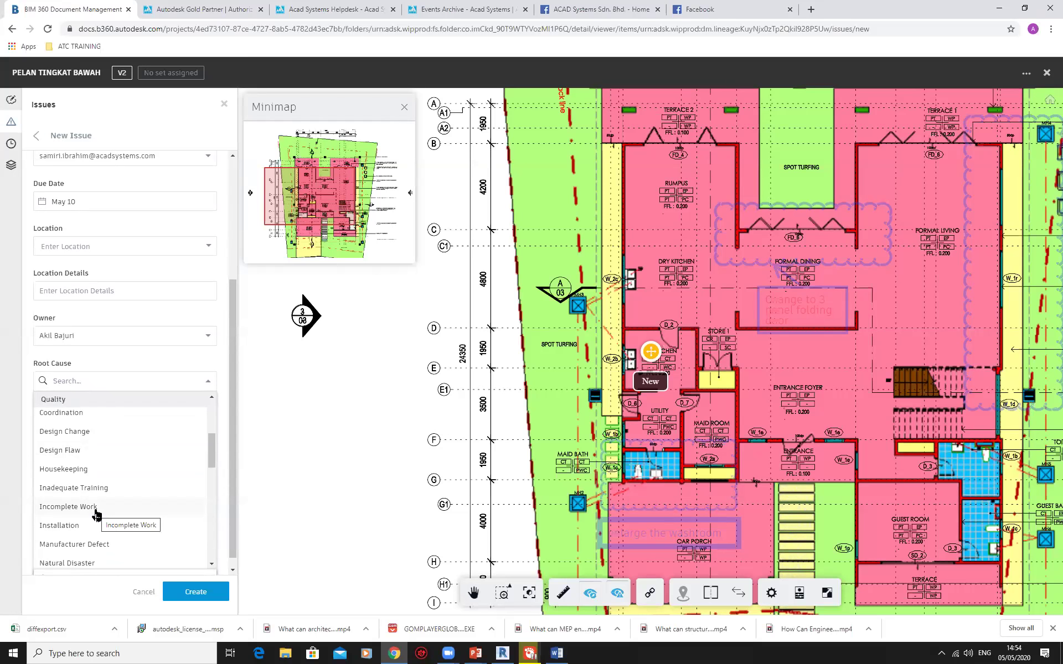
pyautogui.click(96, 512)
# Enter the issue description "Please finish up the tiles" and create the issue
pyautogui.click(63, 507)
pyautogui.write('Pleas')
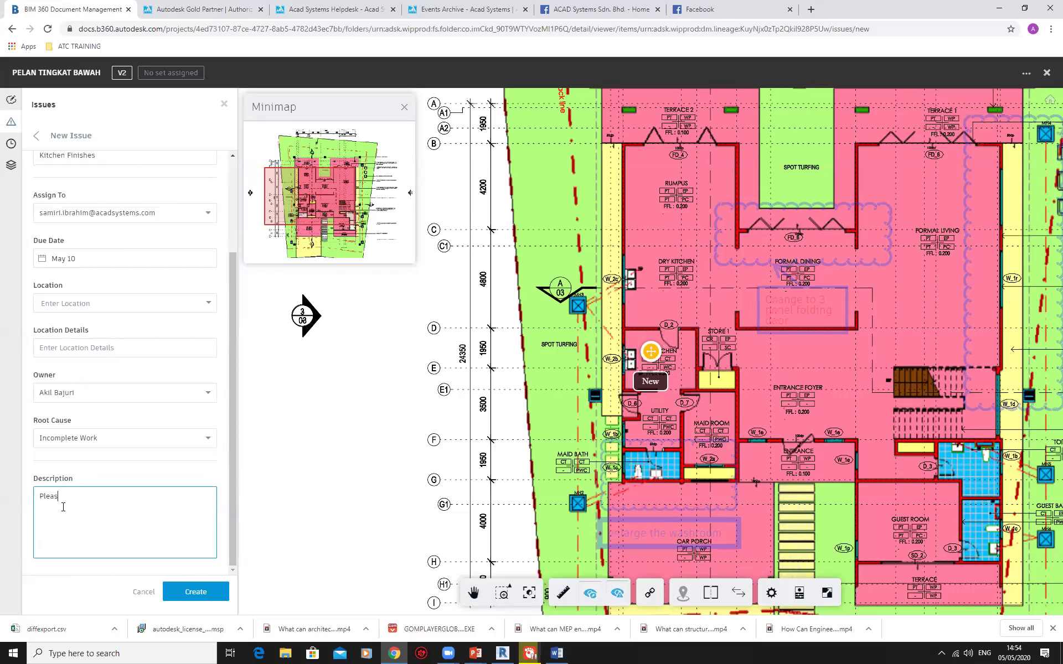
pyautogui.write('e finish up the tiles')
pyautogui.click(197, 593)
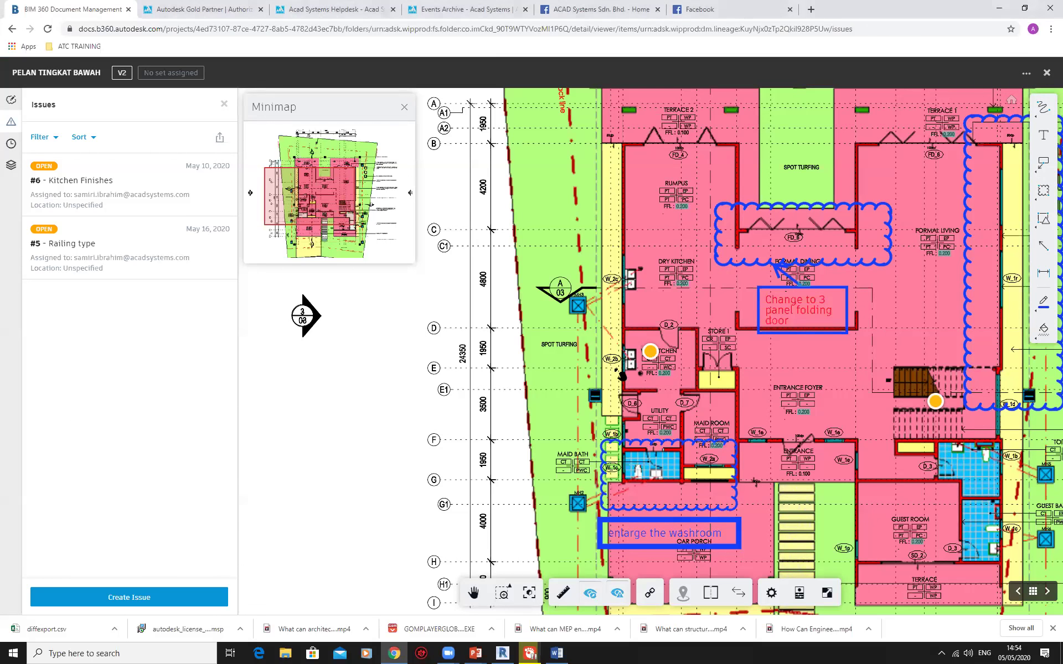
# Show the whole ground-floor plan and examine the version history of PELAN TINGKAT BAWAH
pyautogui.scroll(-5, 860, 410)
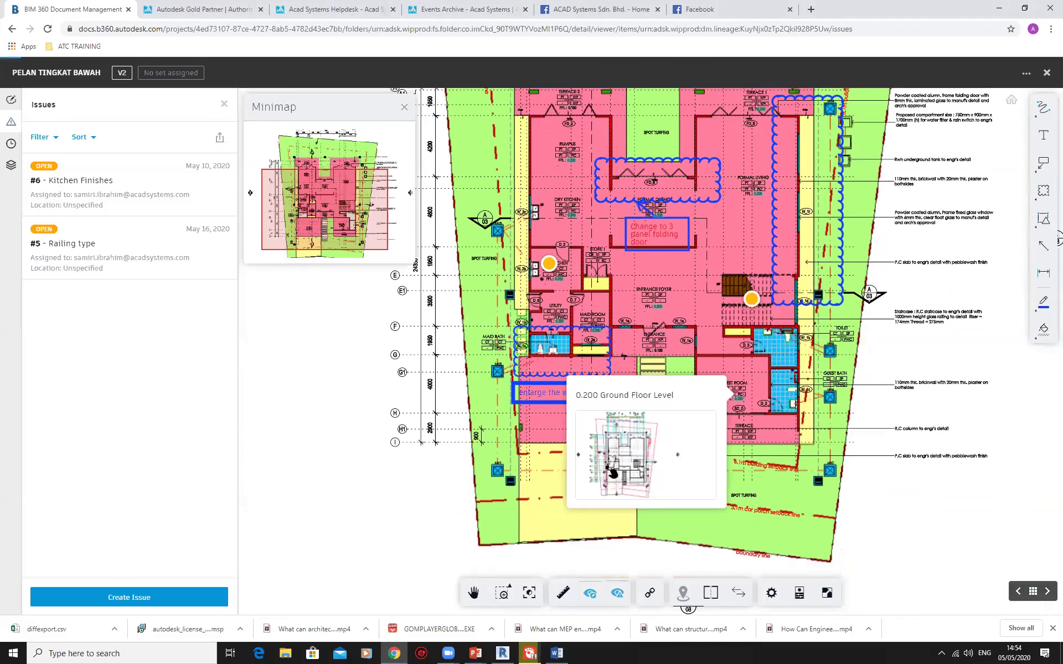
pyautogui.scroll(-3, 642, 380)
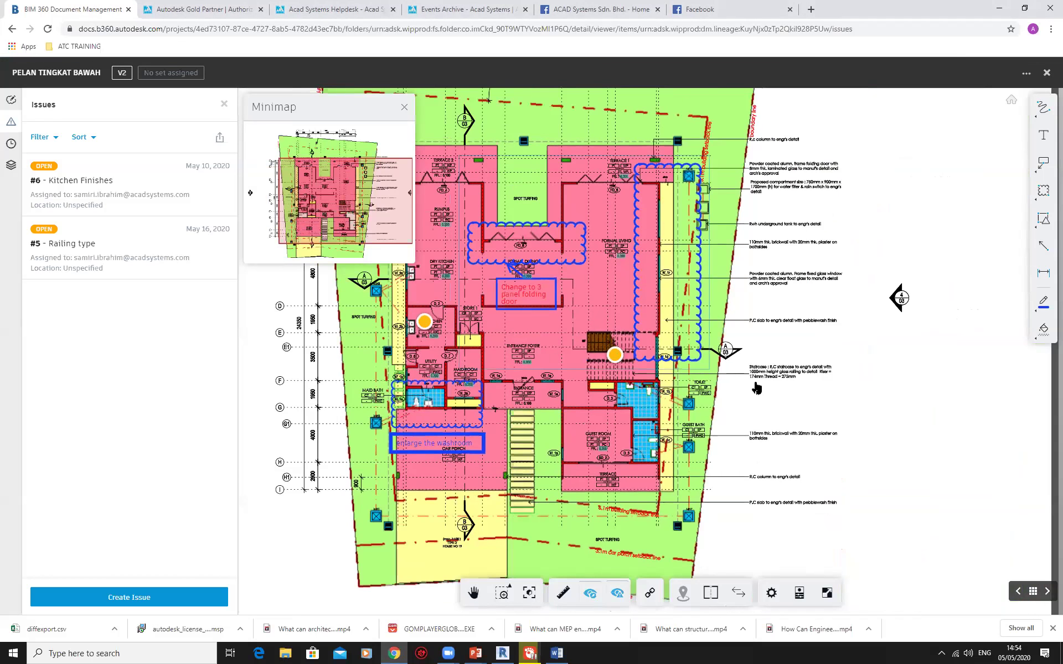
pyautogui.click(340, 195)
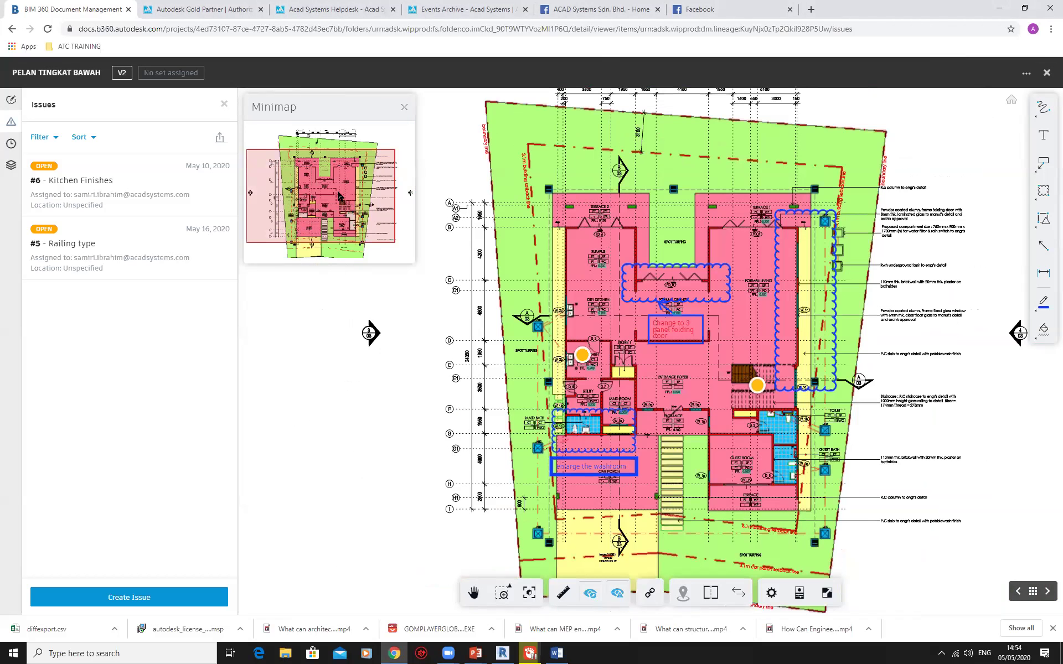
pyautogui.click(11, 145)
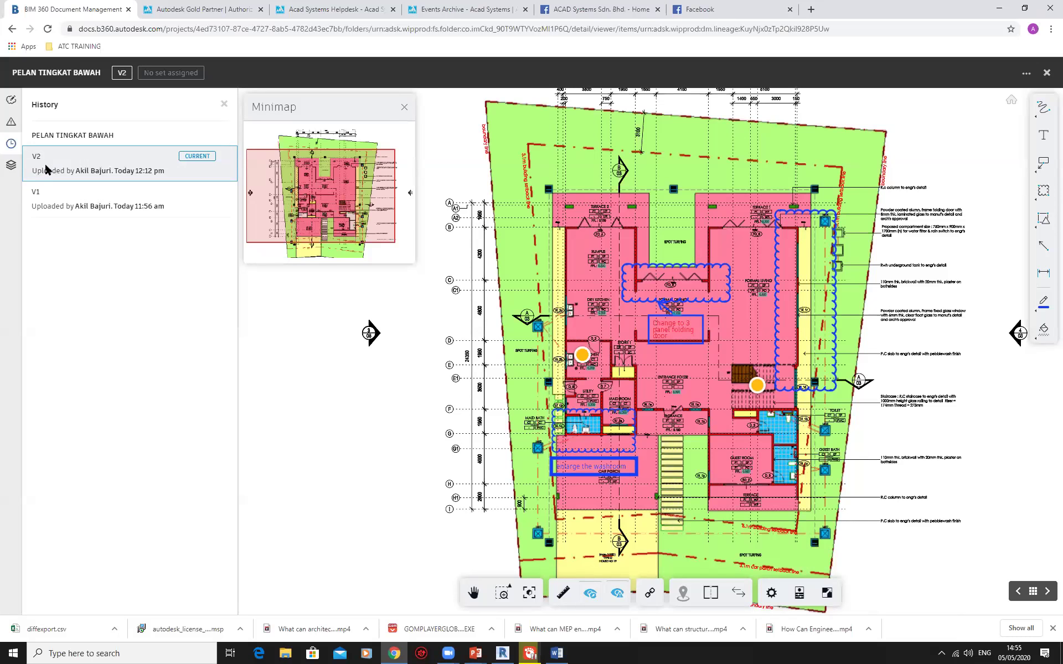
pyautogui.click(11, 165)
pyautogui.click(11, 143)
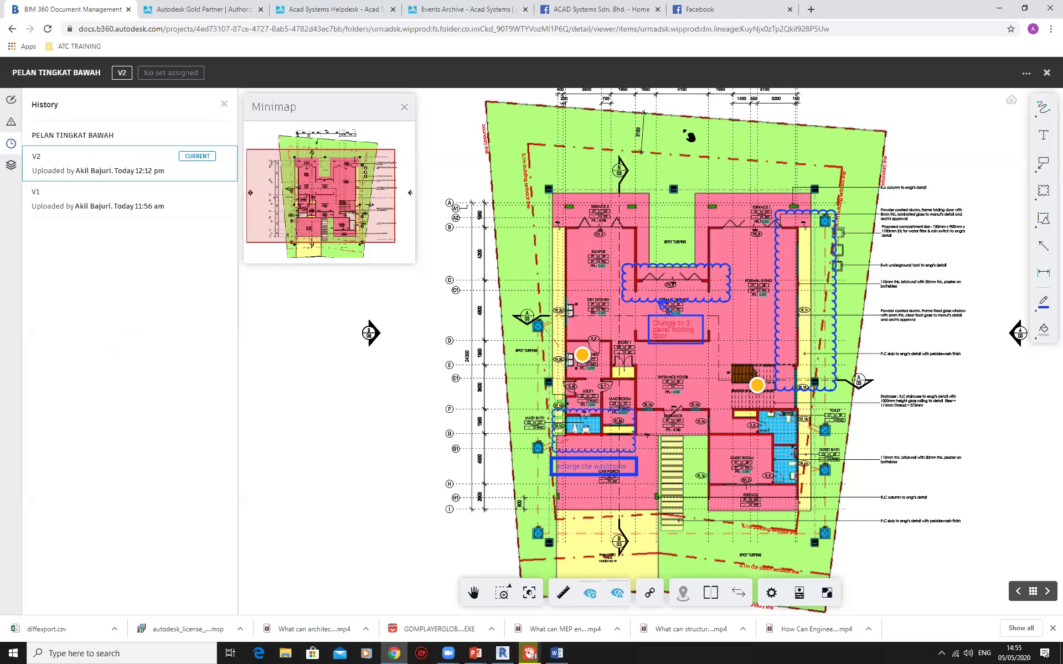
# Close the ground-floor sheet and open the {3D}_ARCH-BP-TYPE D-WIP.rvt model, focusing on the terraces
pyautogui.click(1046, 73)
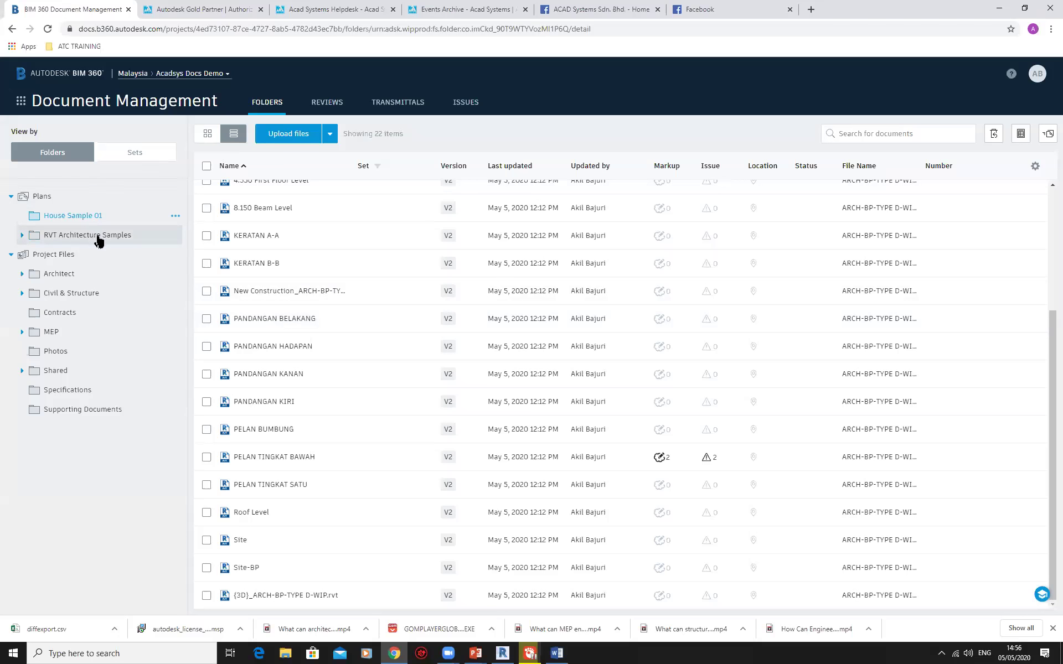
pyautogui.click(303, 592)
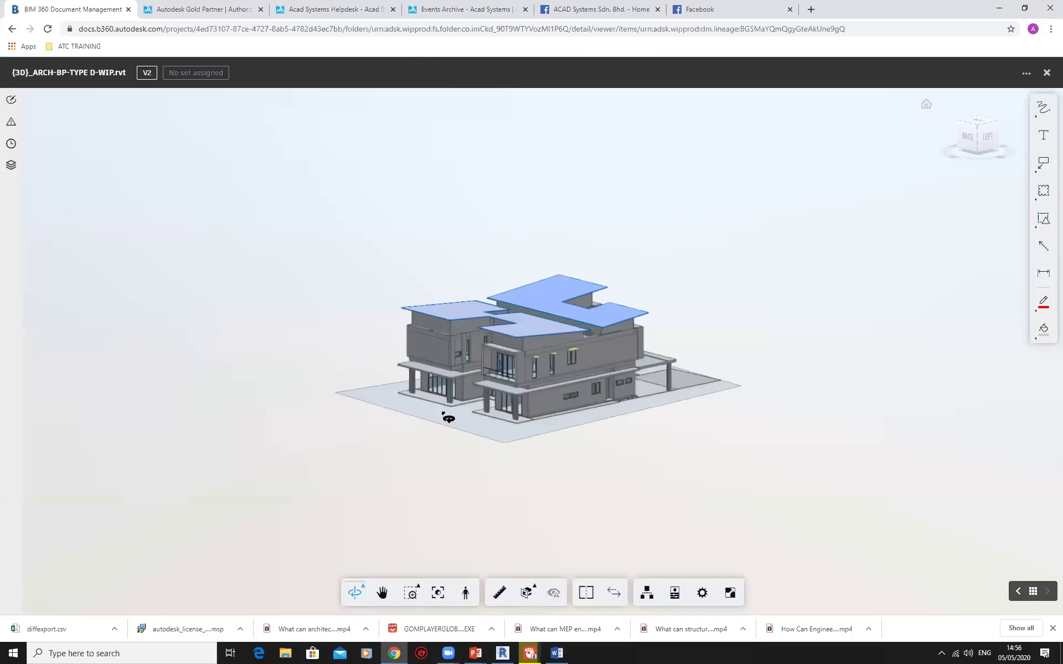
pyautogui.scroll(5, 465, 394)
pyautogui.scroll(8, 479, 417)
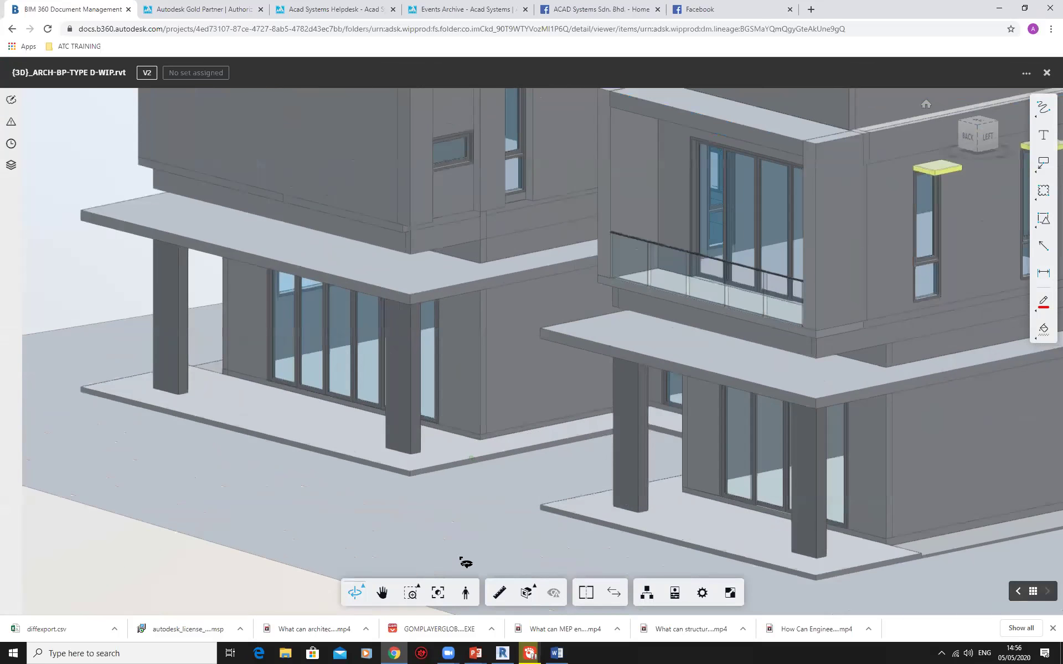
# Enter first-person mode, dismiss the navigation instructions and walk through the house to the double doors on the first floor
pyautogui.click(465, 593)
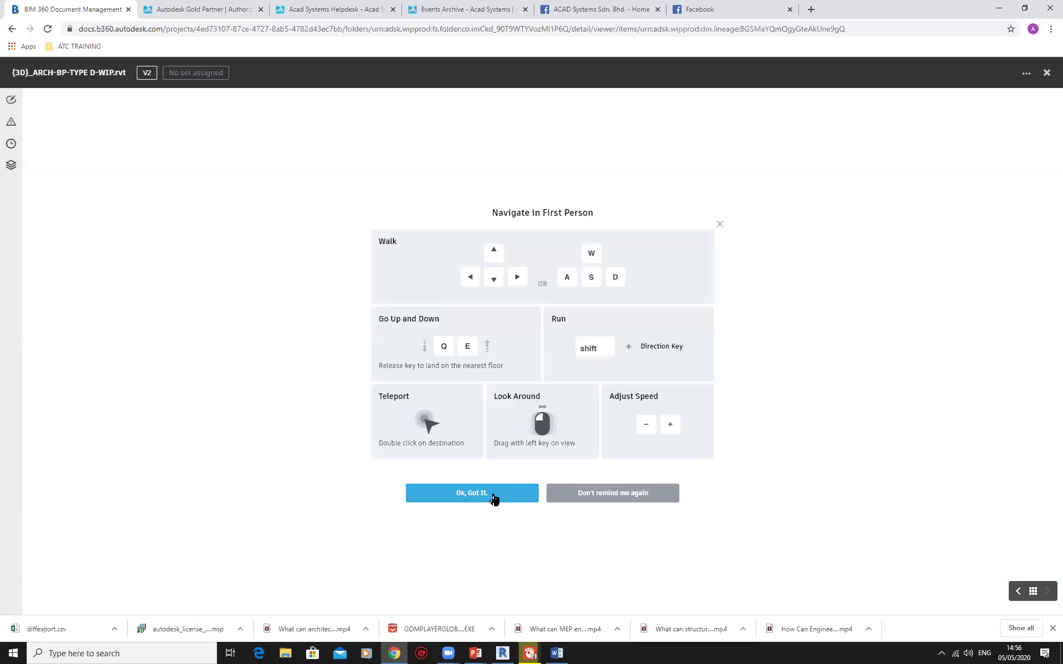
pyautogui.click(491, 494)
pyautogui.moveTo(486, 493); pyautogui.dragTo(107, 363)
pyautogui.press('Up')
pyautogui.press('Up')
pyautogui.press('Up')
pyautogui.press('Up')
pyautogui.press('Up')
pyautogui.press('Up')
pyautogui.press('Up')
pyautogui.press('Up')
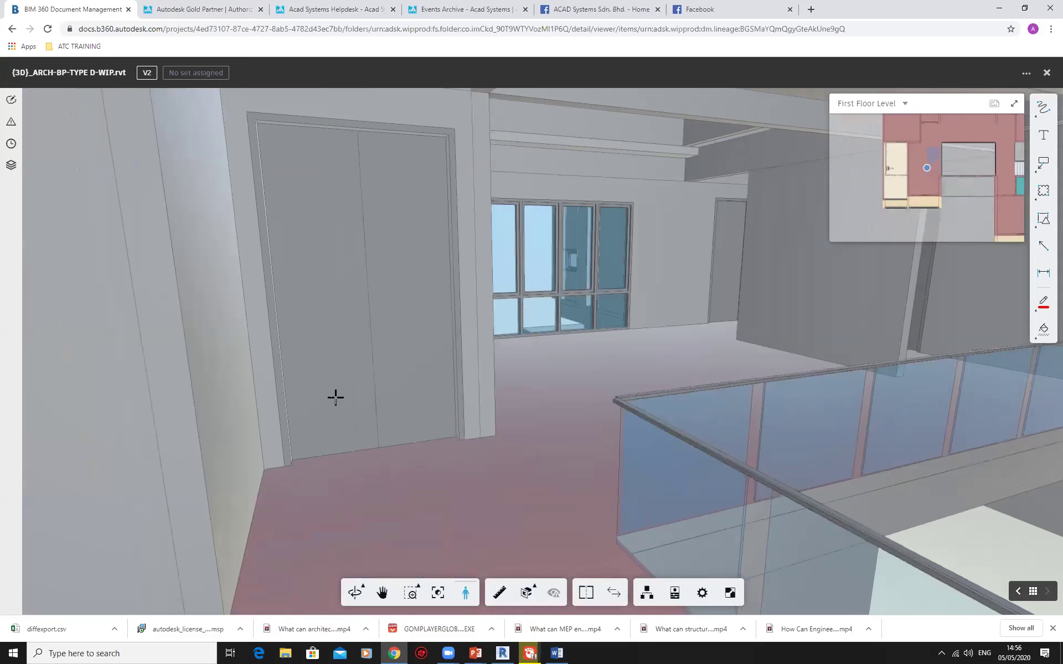
pyautogui.moveTo(417, 397); pyautogui.dragTo(448, 405)
pyautogui.press('Up')
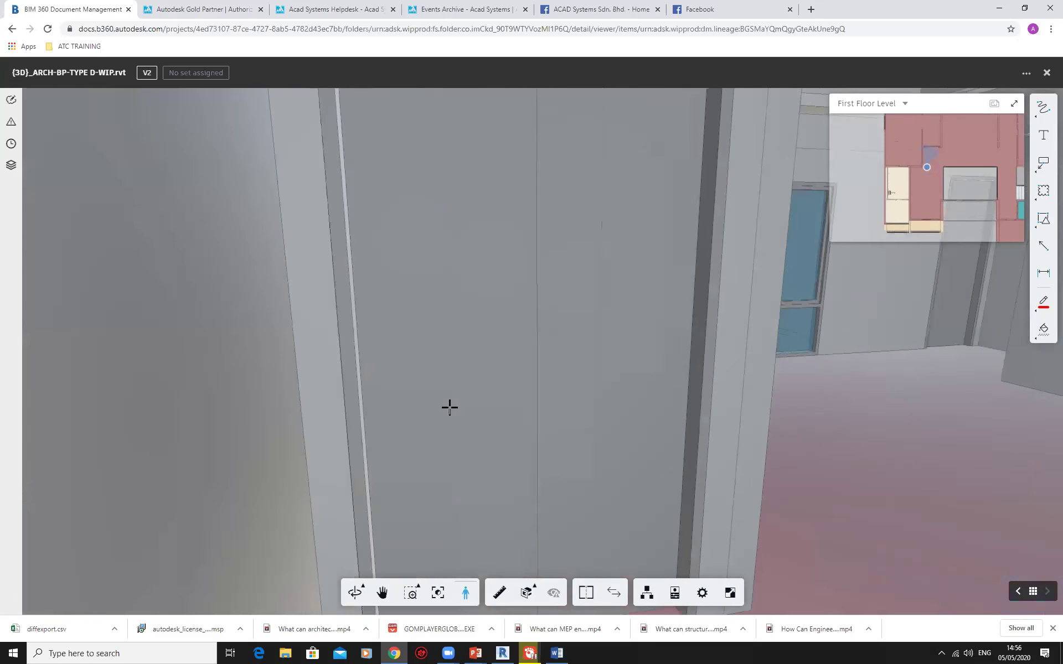
# Jump to another room on the First Floor Level using the minimap and look around its walls and windows
pyautogui.moveTo(967, 188)
pyautogui.mouseDown()
pyautogui.moveTo(923, 184)
pyautogui.moveTo(894, 201)
pyautogui.moveTo(932, 201)
pyautogui.moveTo(952, 182)
pyautogui.mouseUp()
pyautogui.click(959, 178)
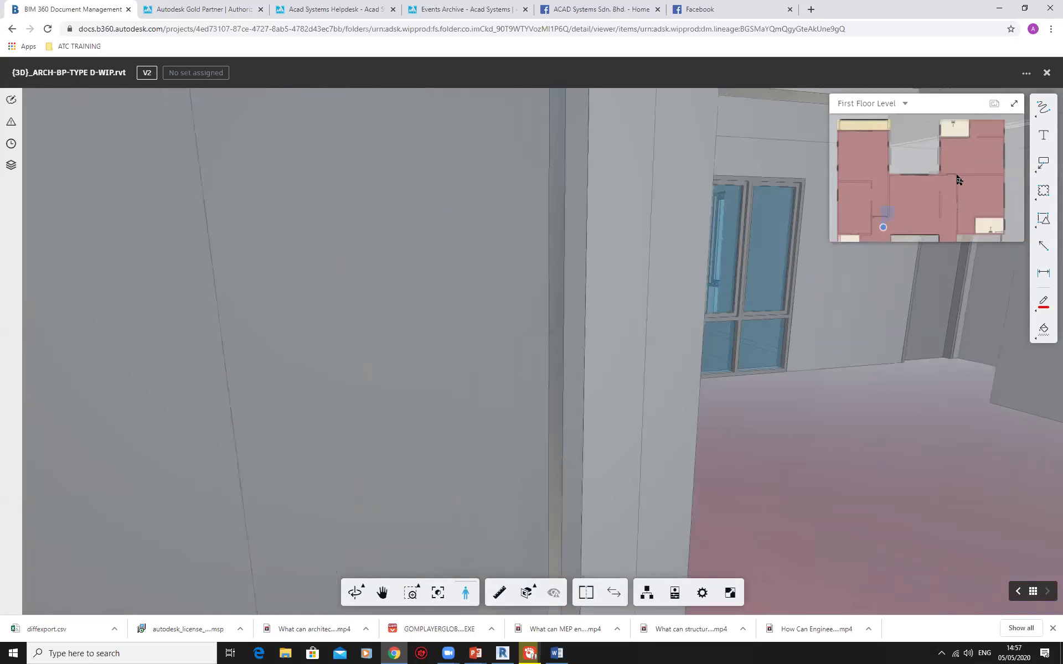
pyautogui.moveTo(823, 316); pyautogui.dragTo(20, 269)
pyautogui.moveTo(579, 265); pyautogui.dragTo(597, 290)
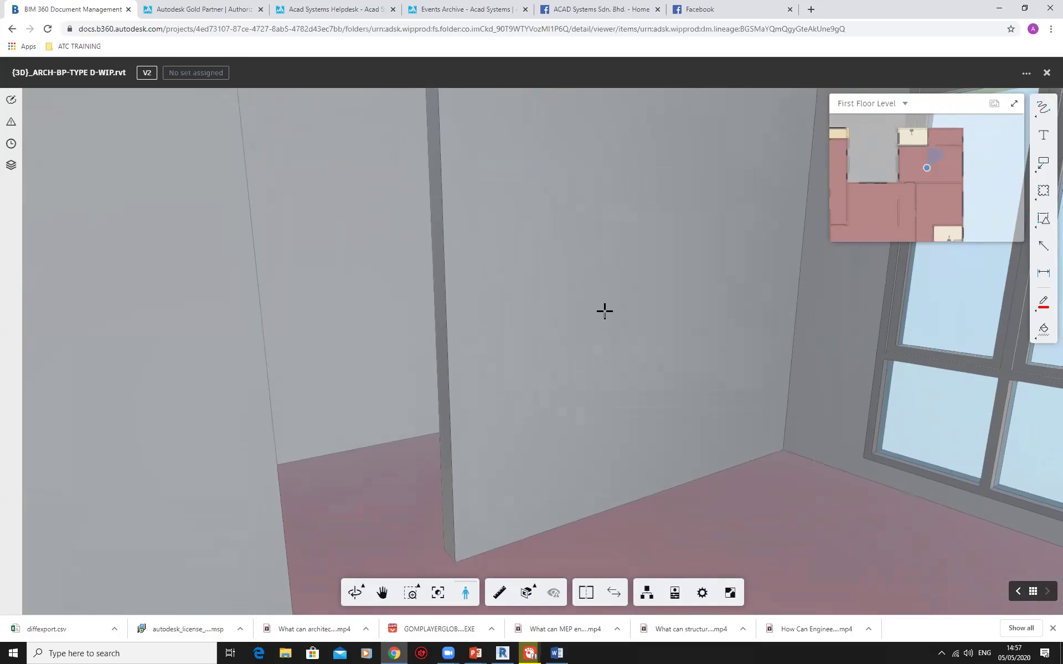
pyautogui.scroll(-3, 602, 311)
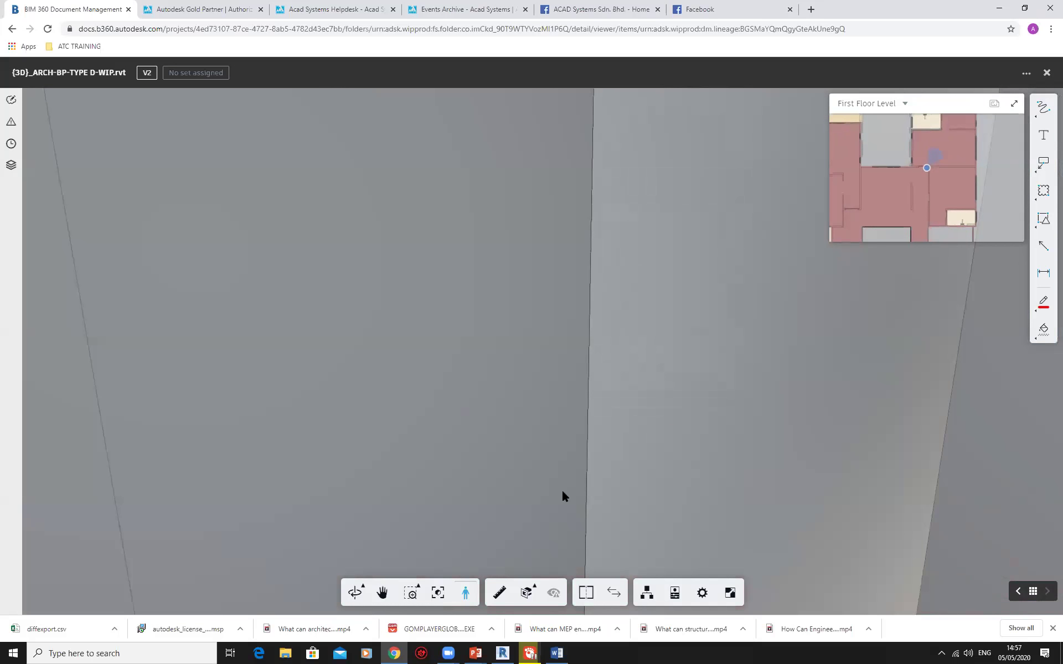
# Leave first-person mode and restore the home view of the whole house model
pyautogui.click(465, 593)
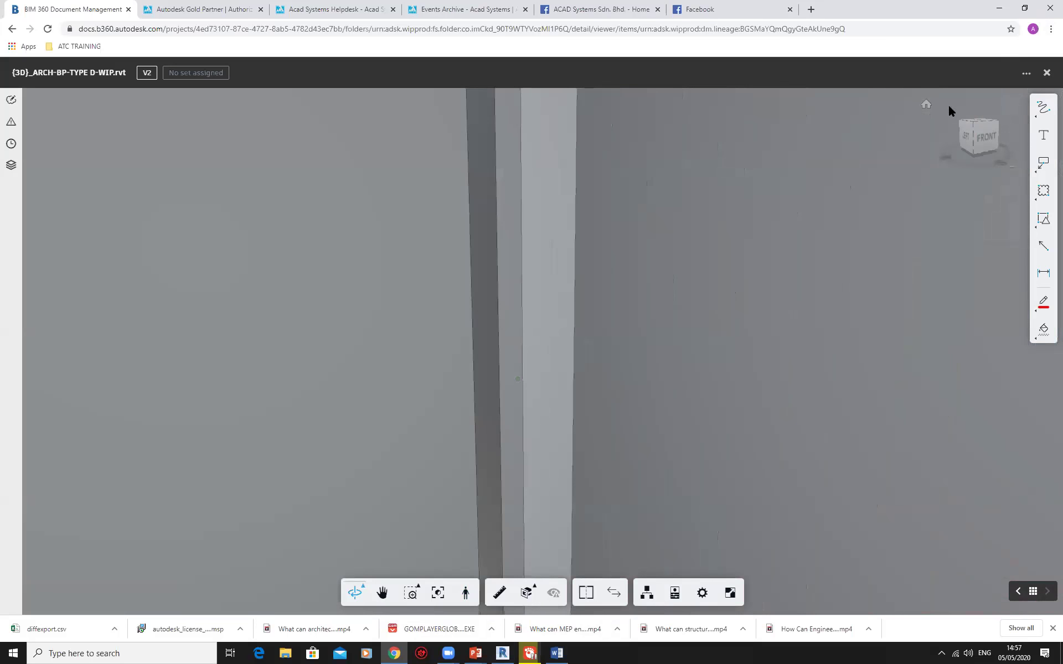
pyautogui.click(926, 104)
pyautogui.moveTo(517, 381); pyautogui.dragTo(530, 361)
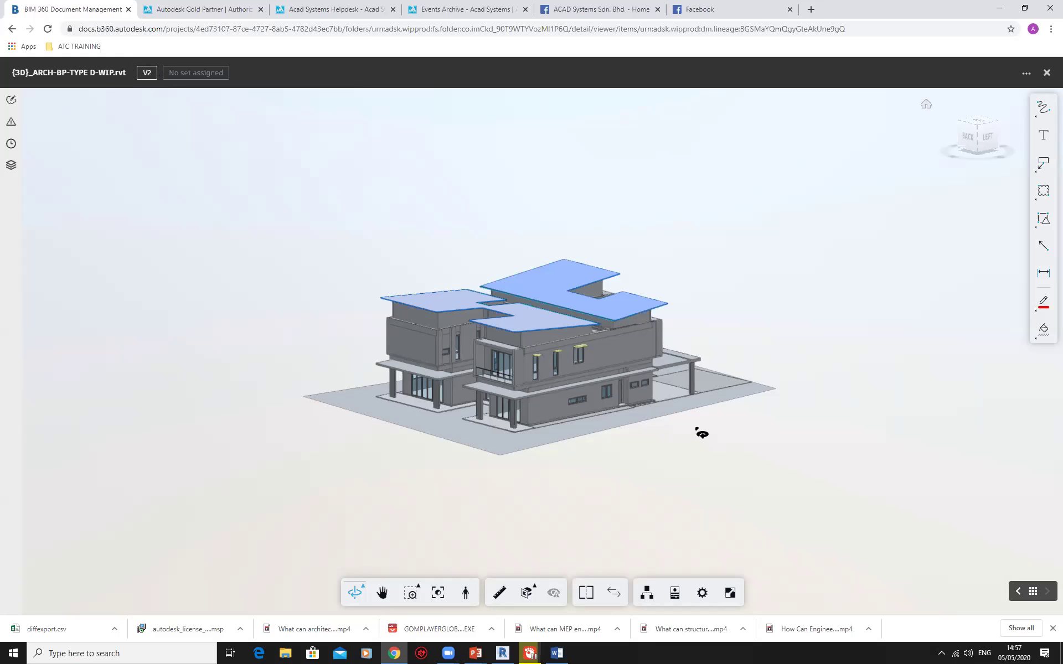
# Compare version v2 of {3D}_ARCH-BP-TYPE D-WIP.rvt with version v1
pyautogui.click(618, 594)
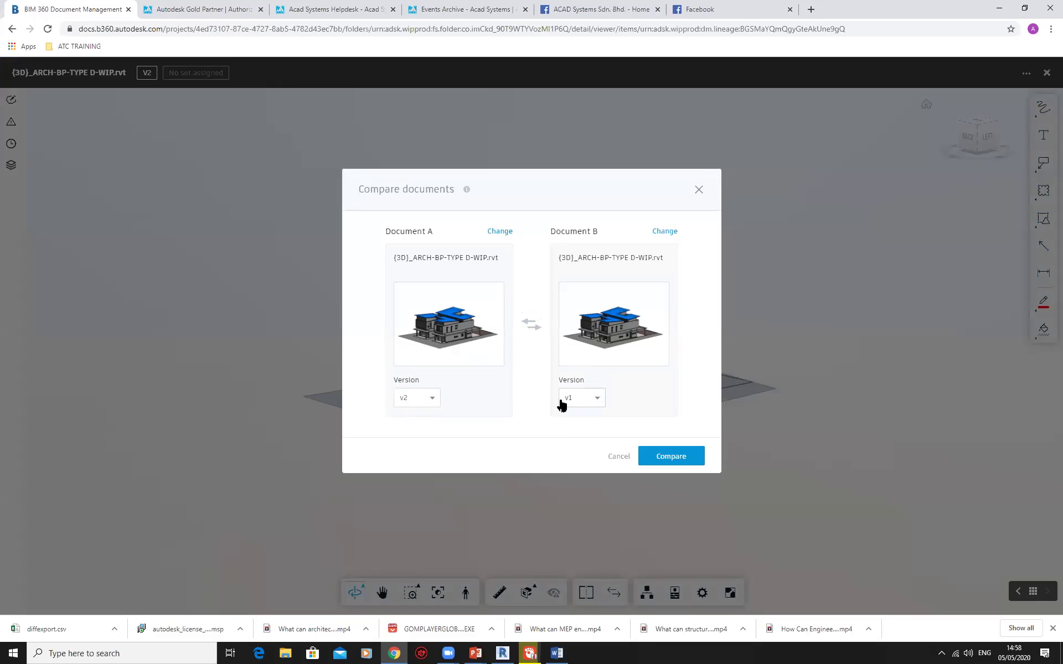
pyautogui.click(658, 459)
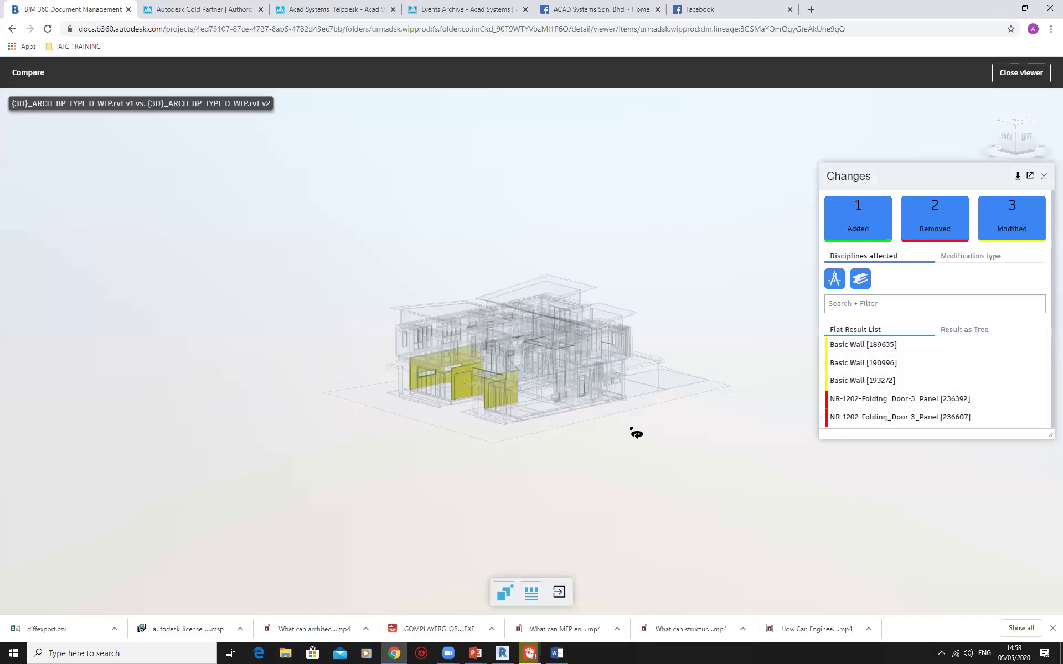
# Examine the highlighted walls, the added window and the removed folding doors of the compared model from both sides
pyautogui.scroll(3, 474, 385)
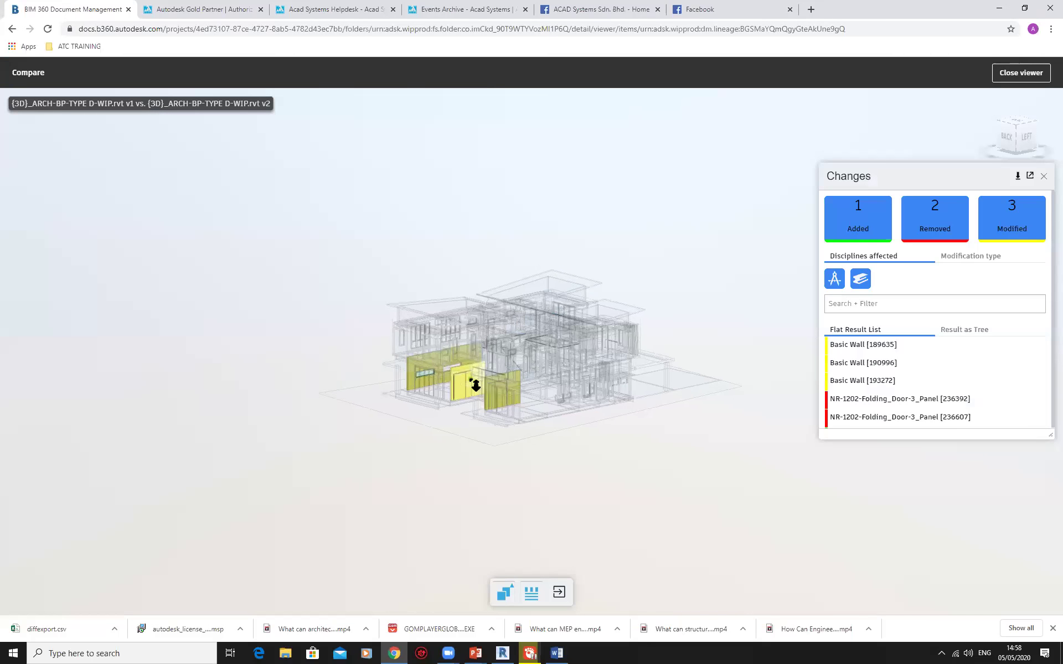
pyautogui.scroll(5, 470, 396)
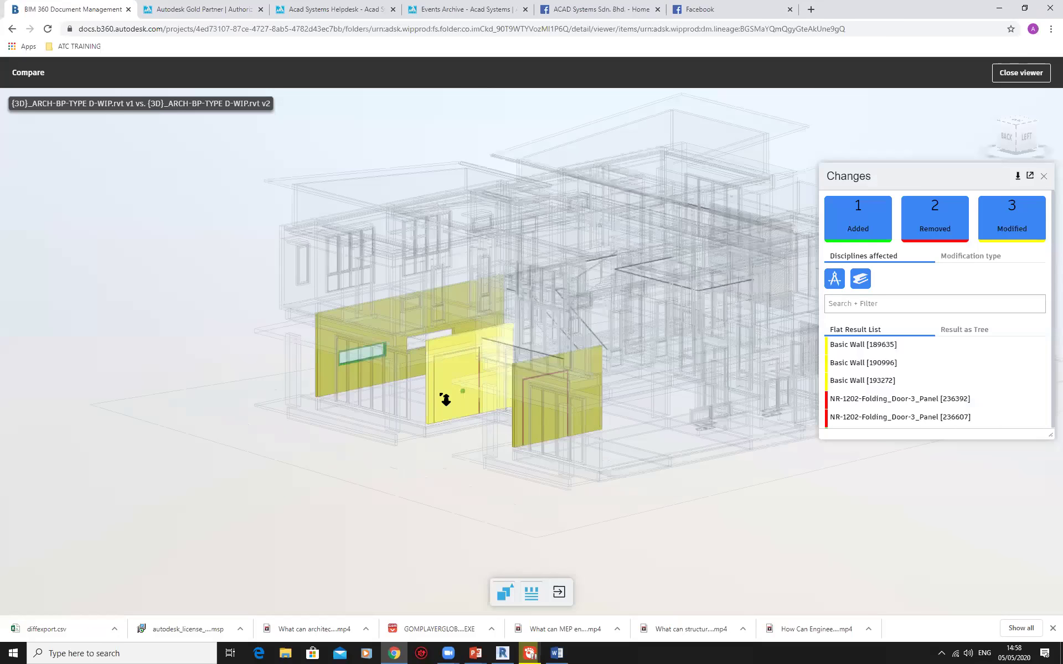
pyautogui.scroll(5, 445, 398)
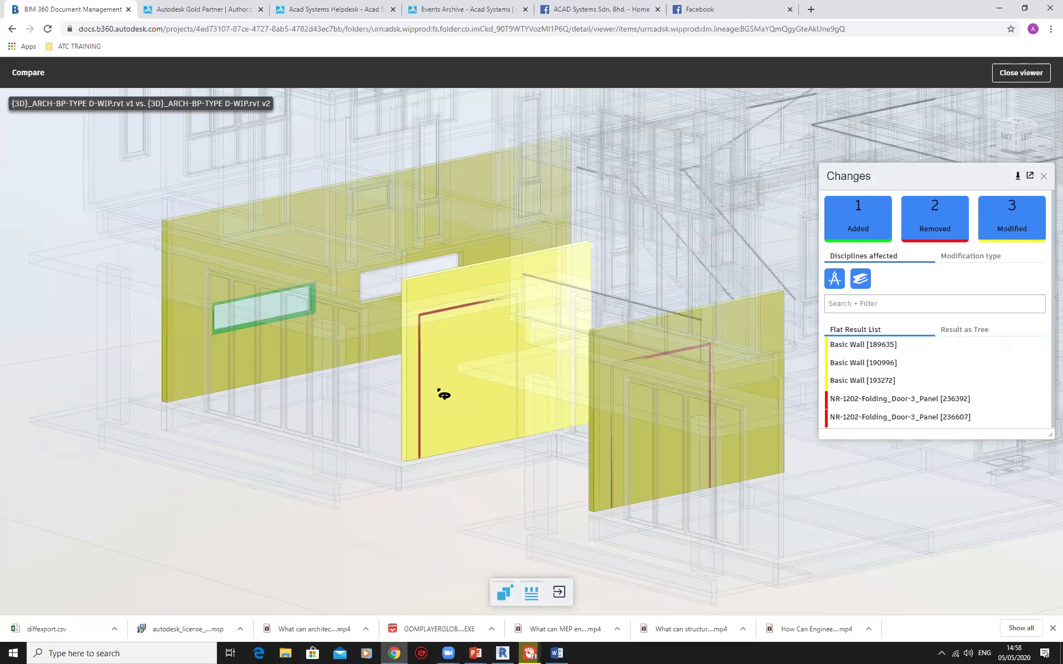
pyautogui.scroll(-5, 443, 395)
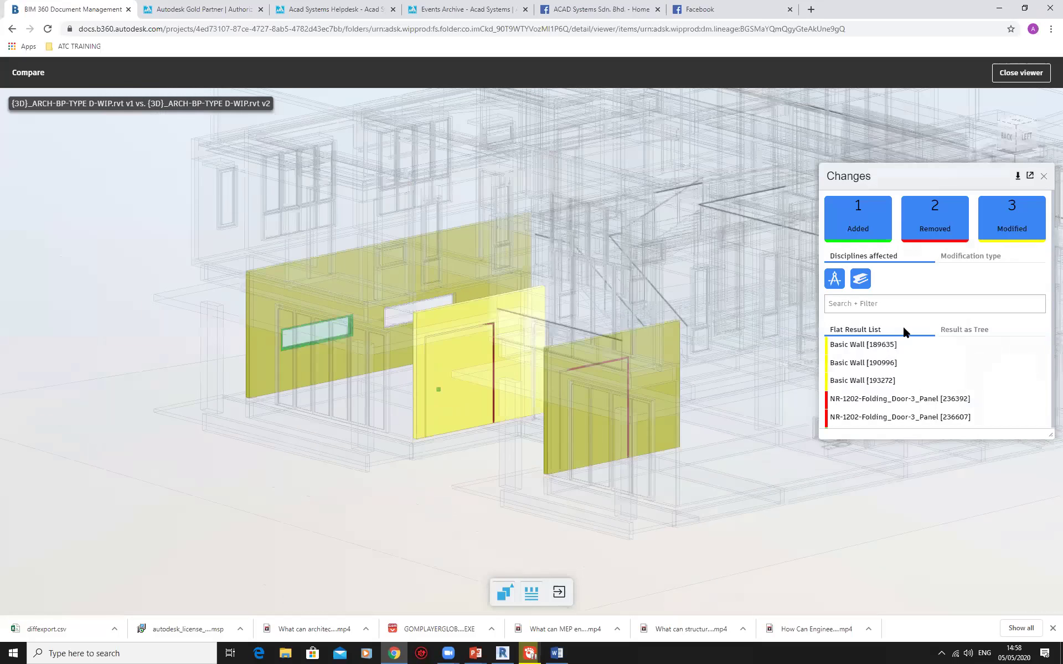
pyautogui.scroll(5, 310, 354)
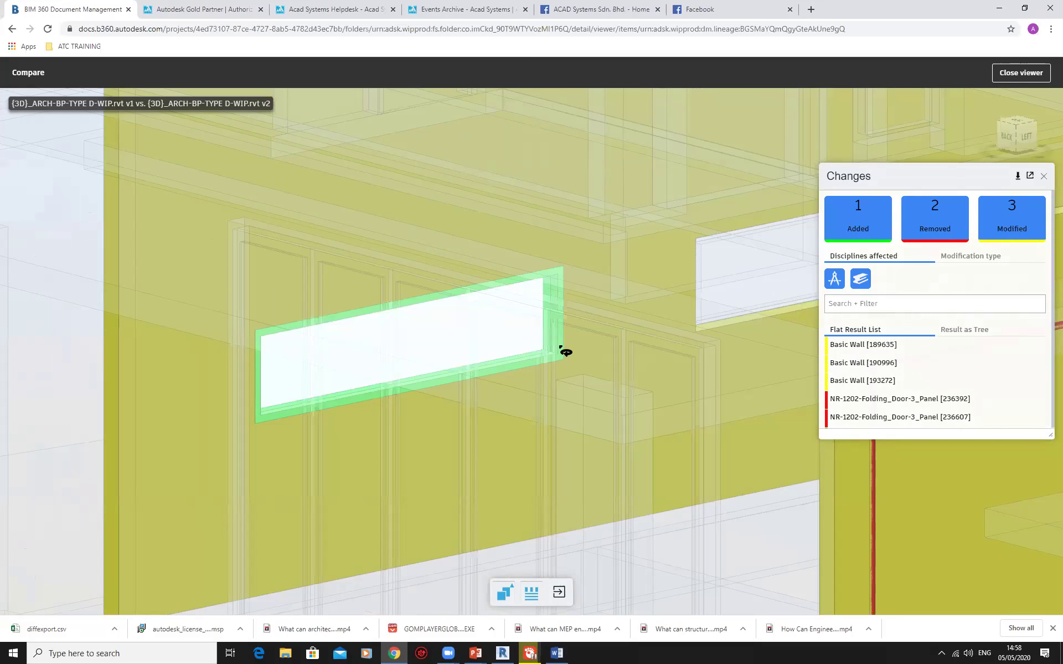
pyautogui.scroll(-5, 562, 348)
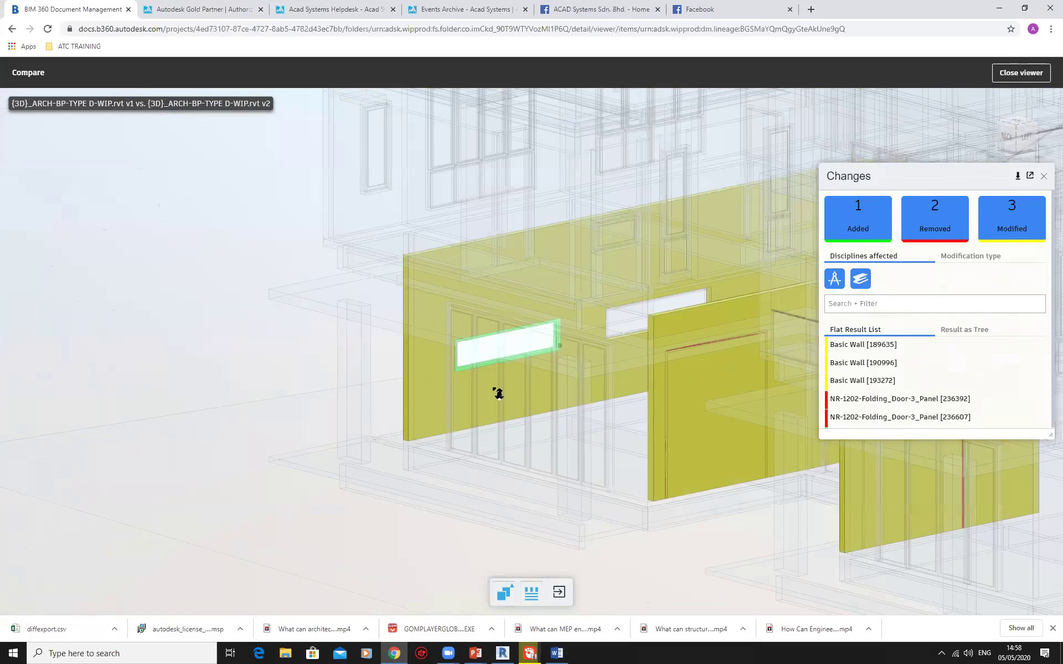
pyautogui.scroll(4, 482, 395)
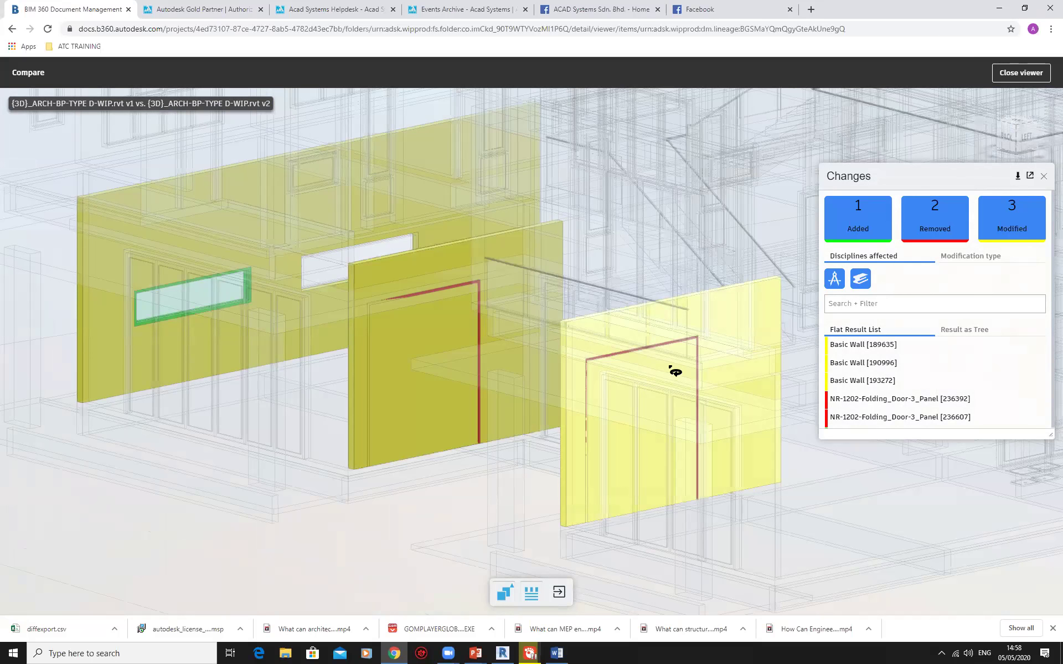
pyautogui.scroll(-5, 609, 387)
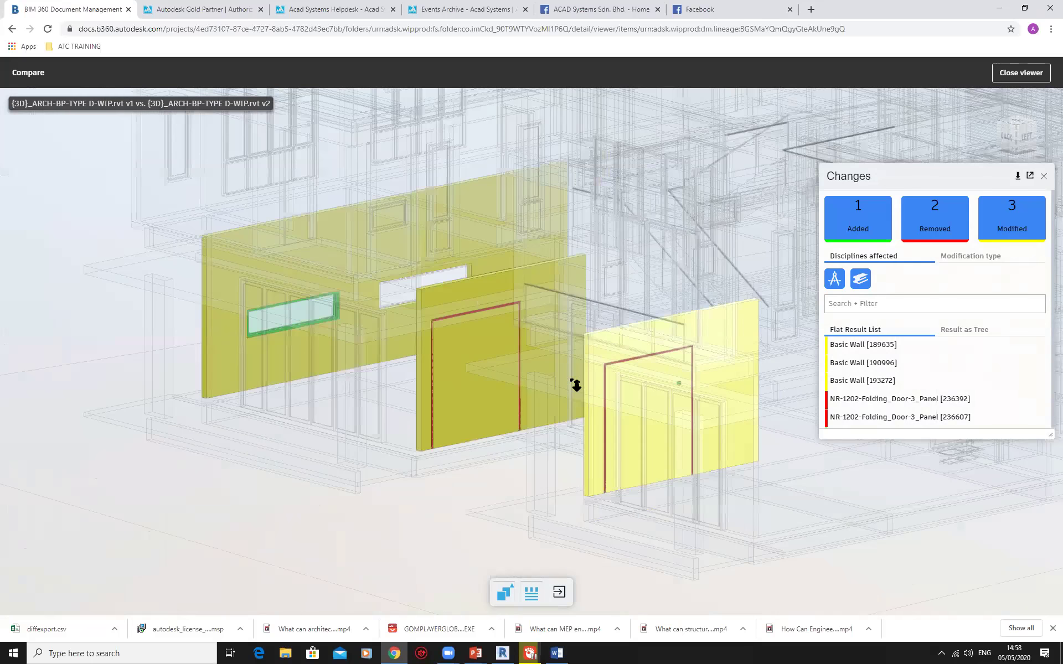
pyautogui.moveTo(553, 432); pyautogui.dragTo(400, 408)
pyautogui.scroll(2, 400, 408)
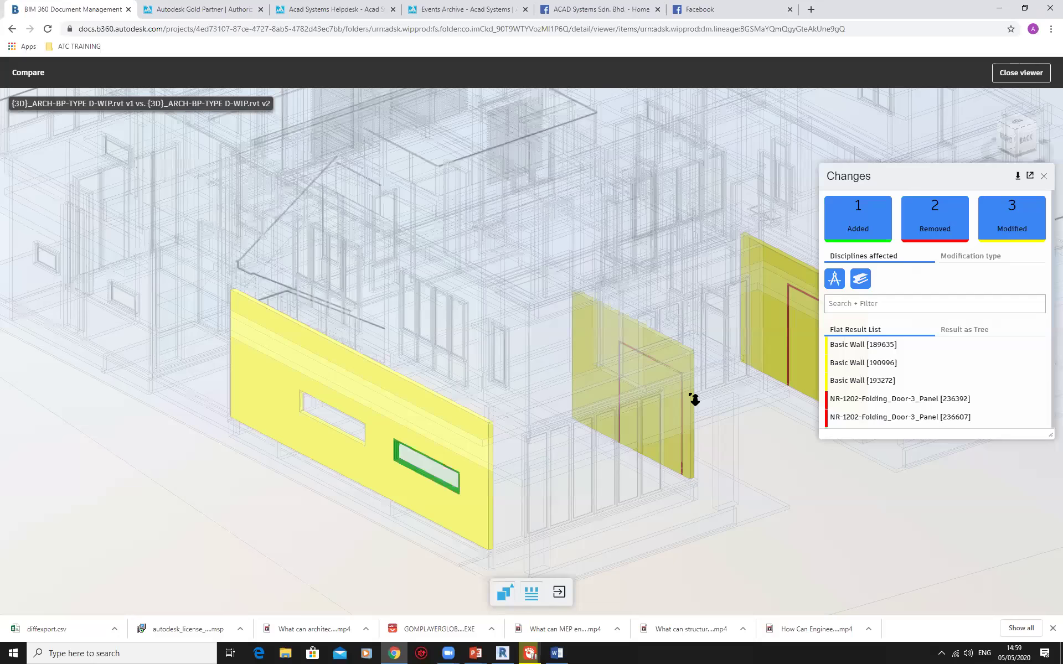
# Review the full list of changed elements and close the version comparison
pyautogui.scroll(-5, 554, 395)
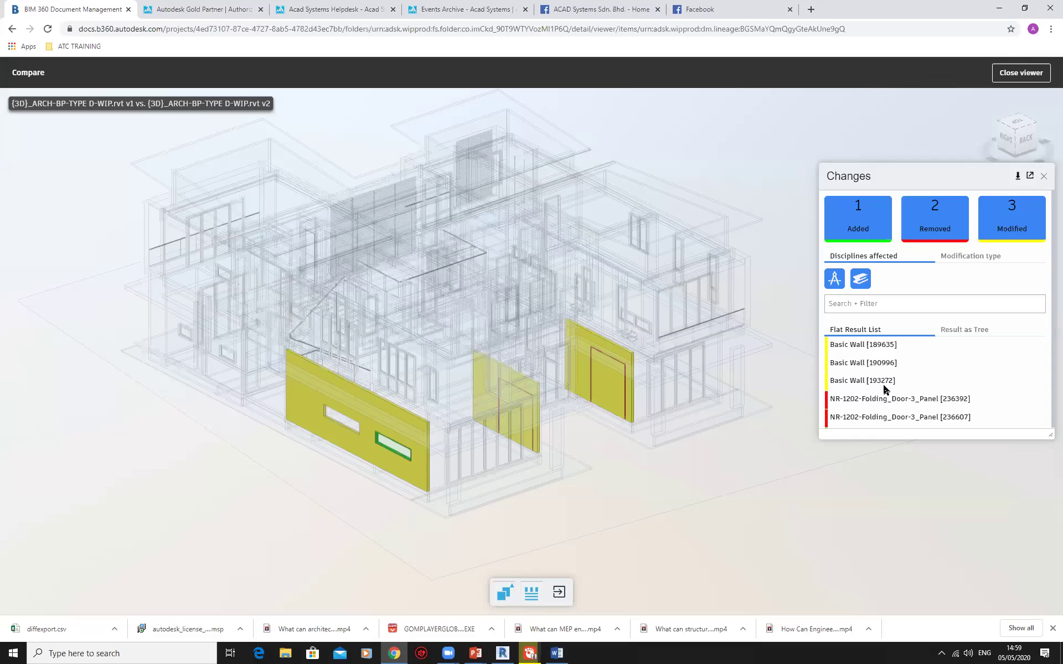
pyautogui.scroll(-1, 884, 382)
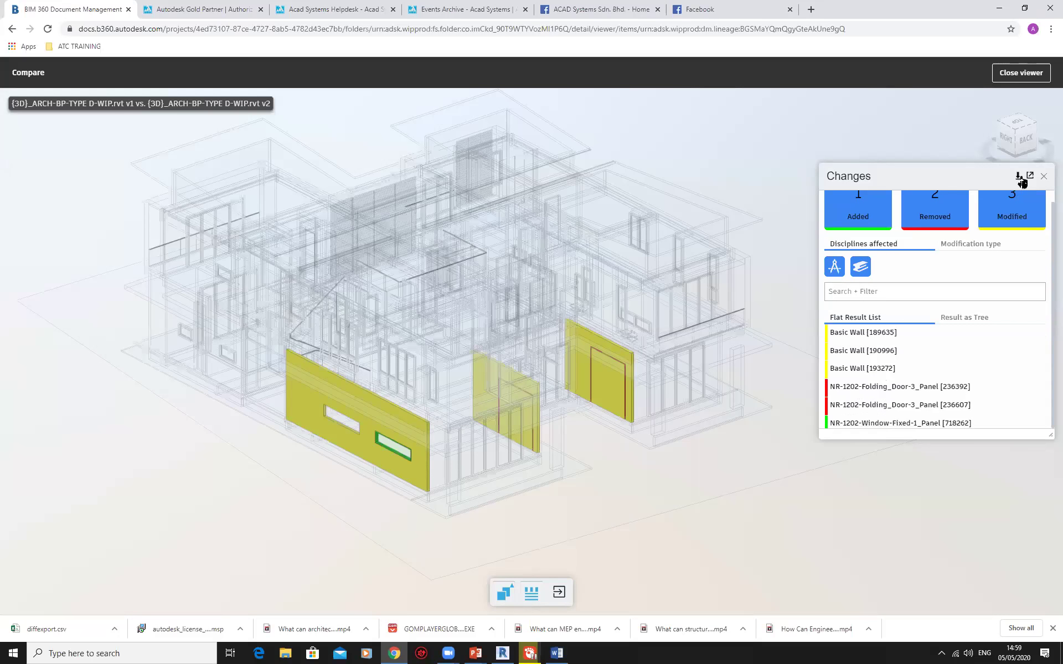
pyautogui.click(1043, 176)
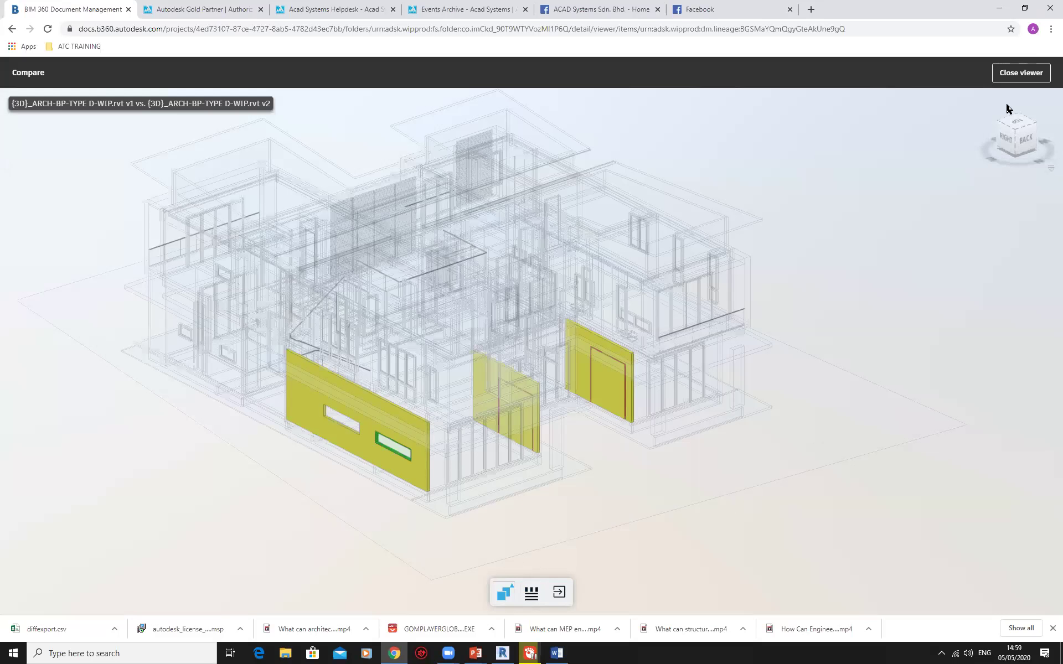
pyautogui.click(1020, 72)
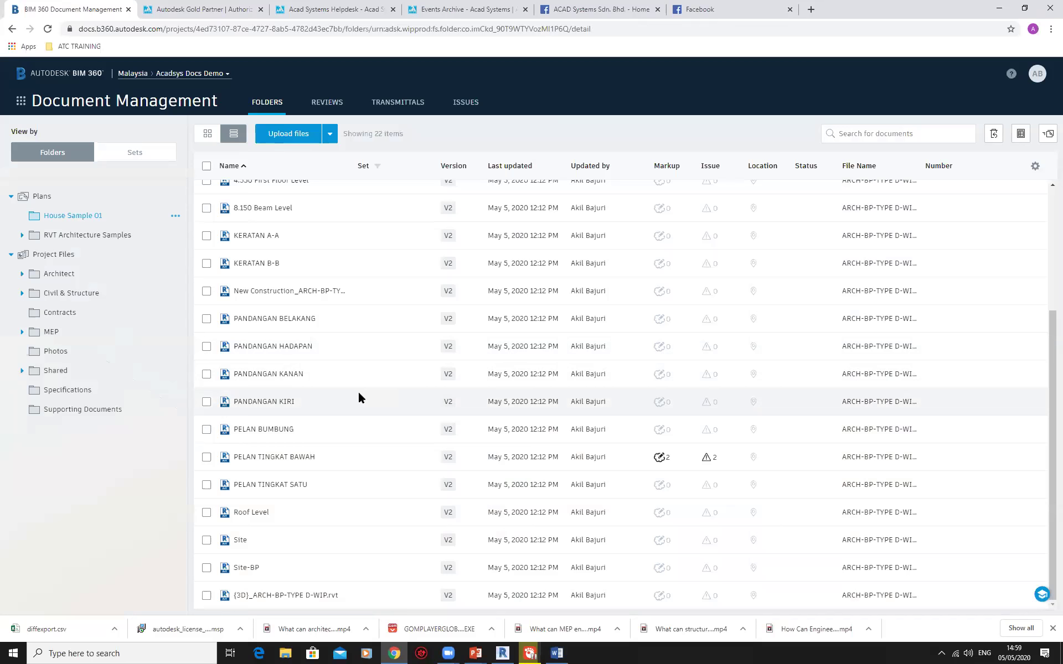
# Prepare a review submission of the House Sample 01 folder with the BP Approval workflow, and cancel it without submitting
pyautogui.click(176, 218)
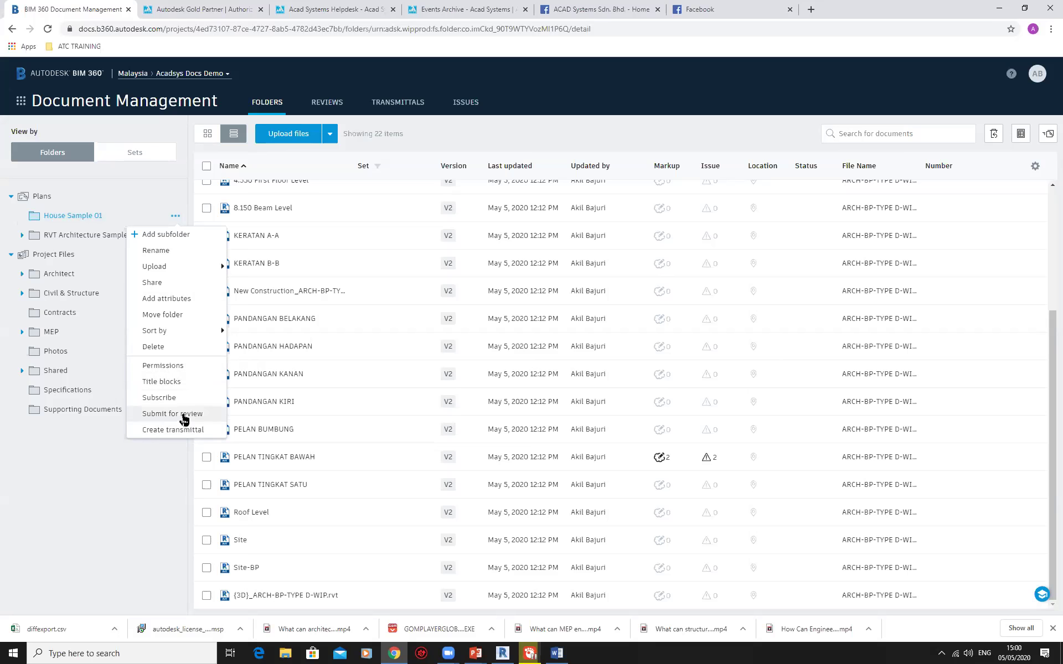
pyautogui.click(80, 437)
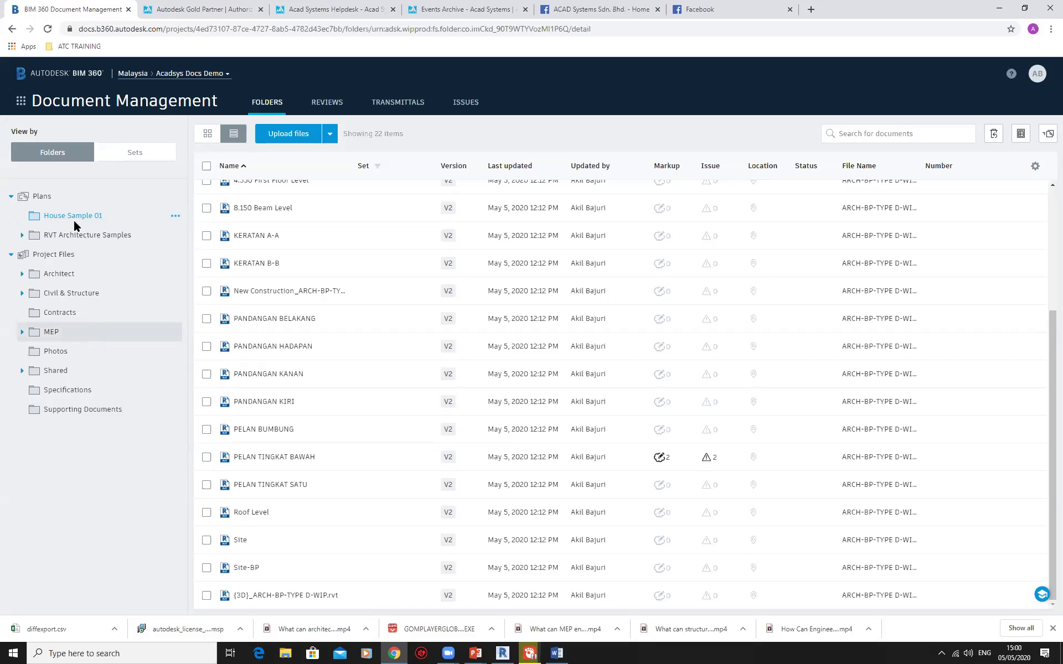
pyautogui.click(175, 216)
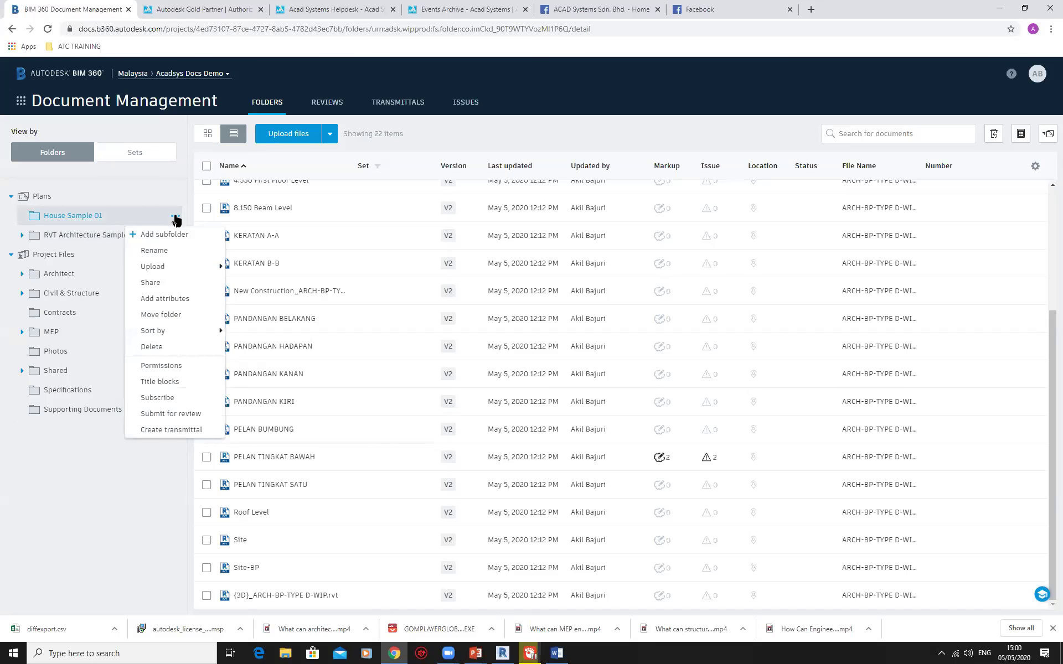
pyautogui.click(176, 414)
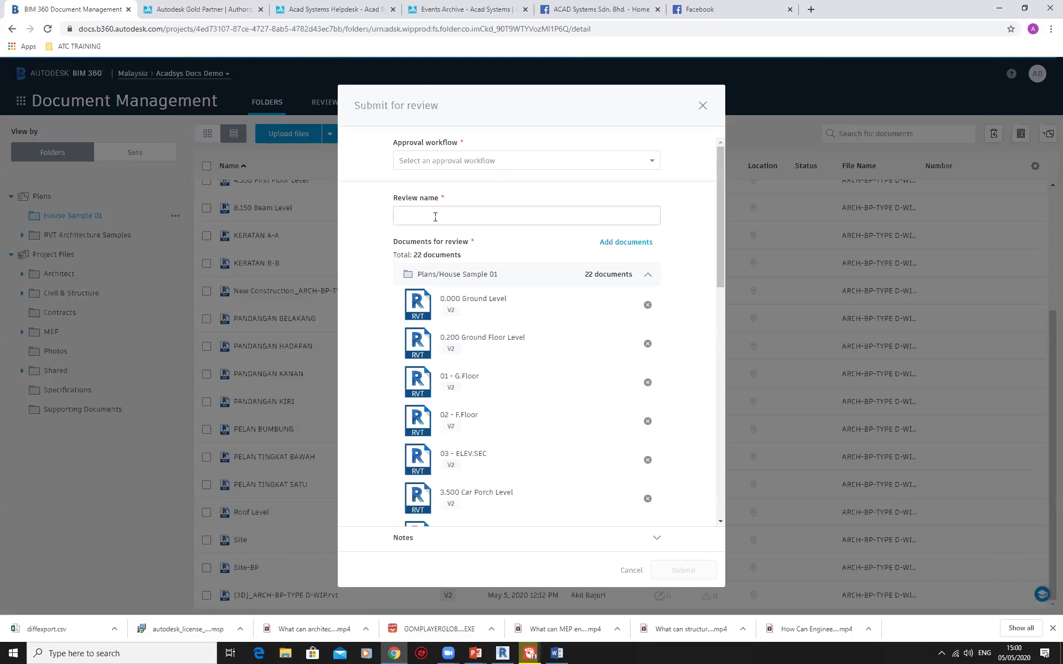
pyautogui.click(503, 161)
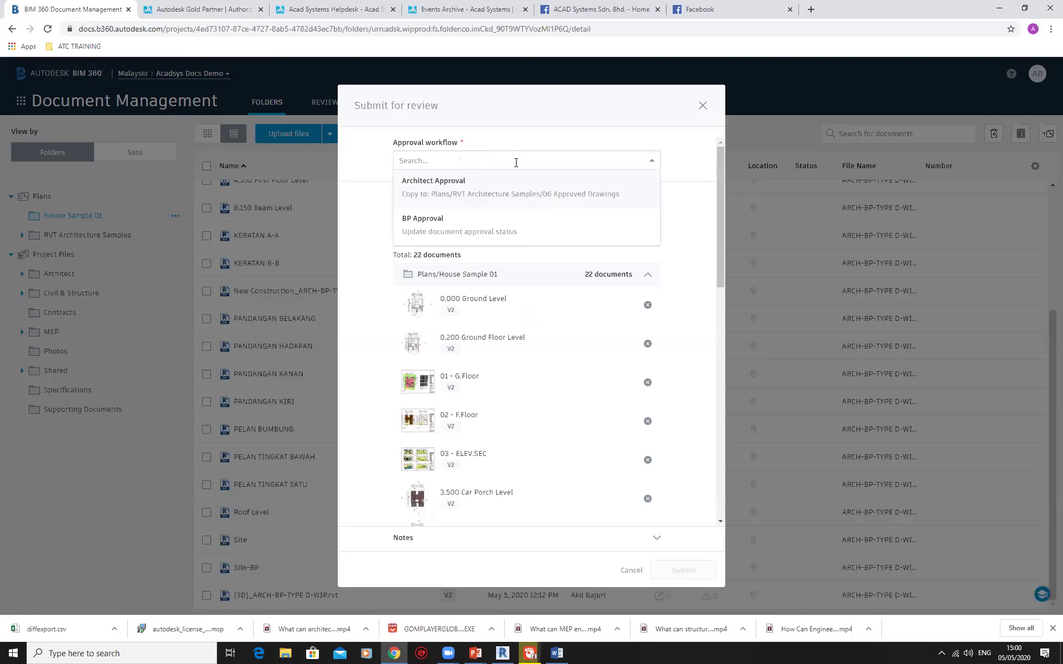
pyautogui.click(426, 222)
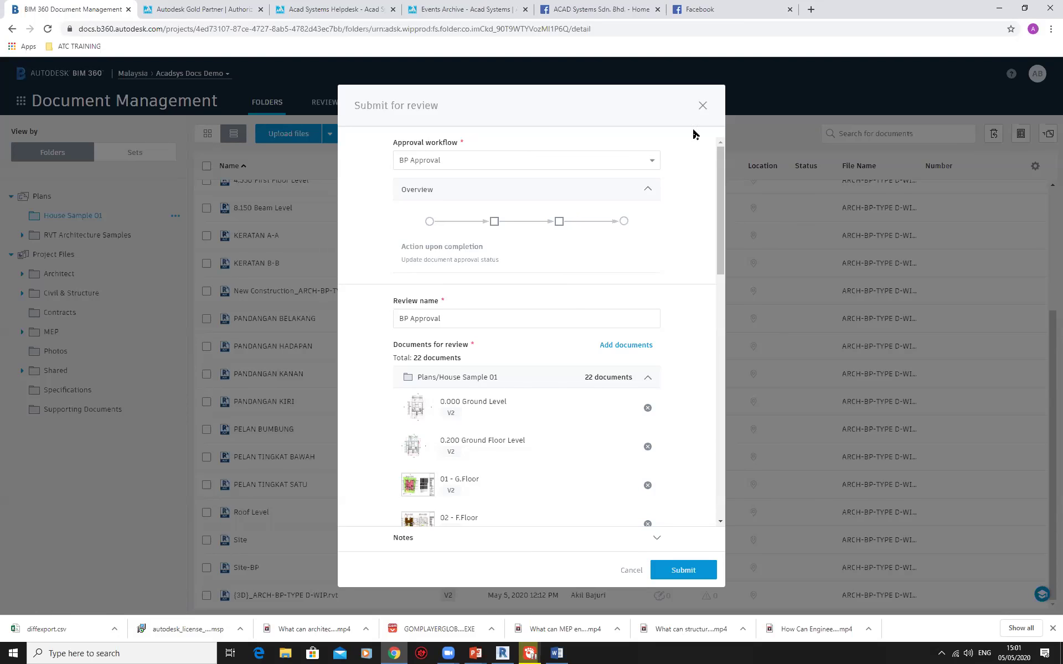
pyautogui.press('Escape')
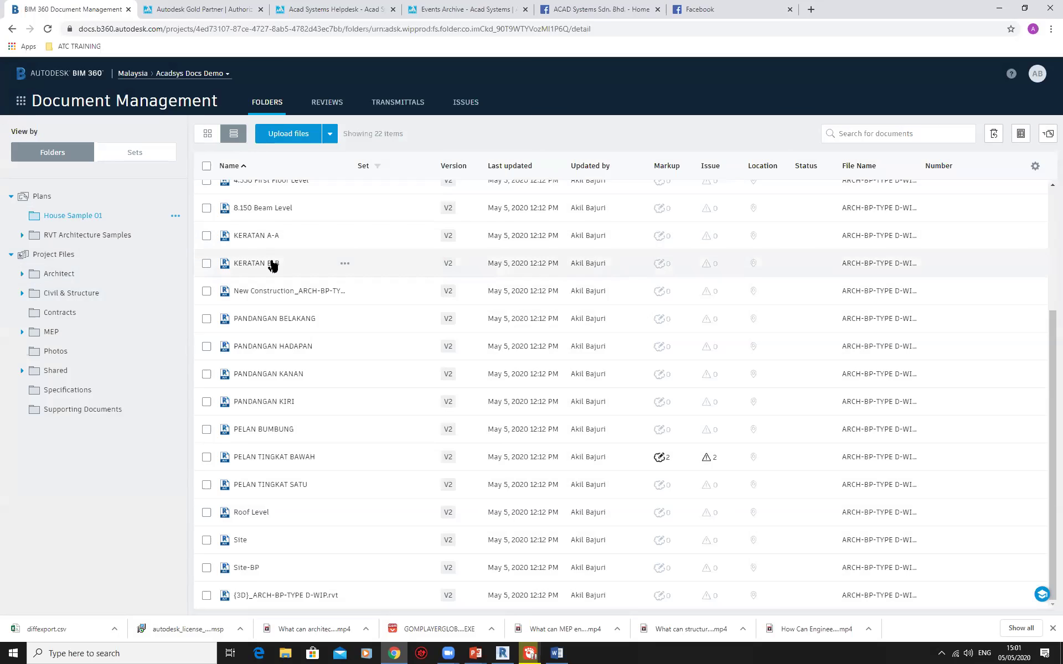
# Show the available actions for the House Sample 01 folder
pyautogui.click(175, 217)
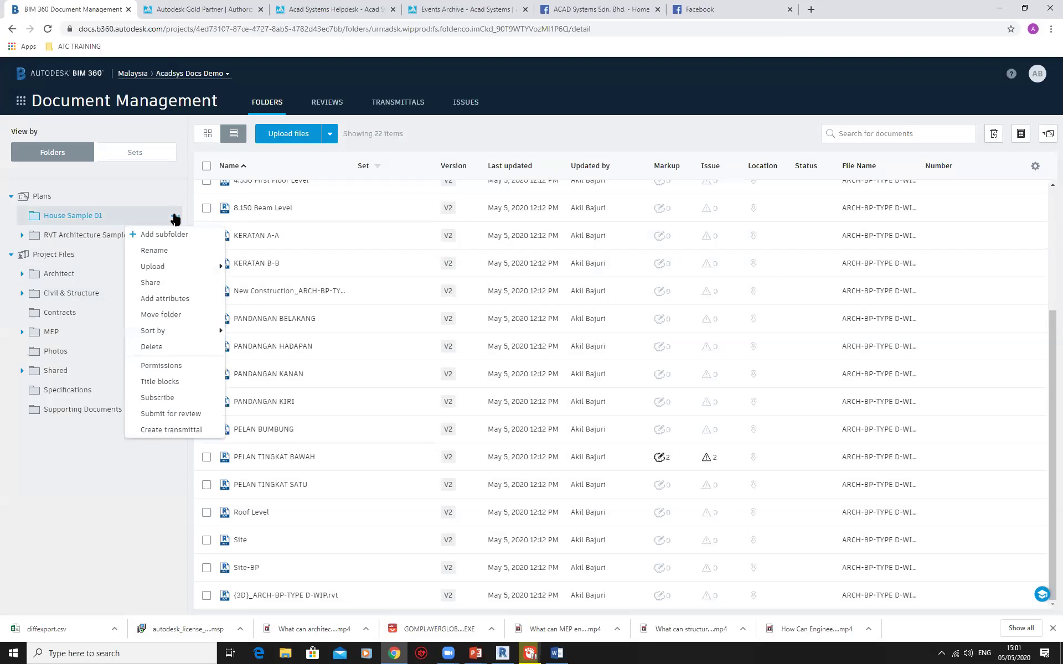